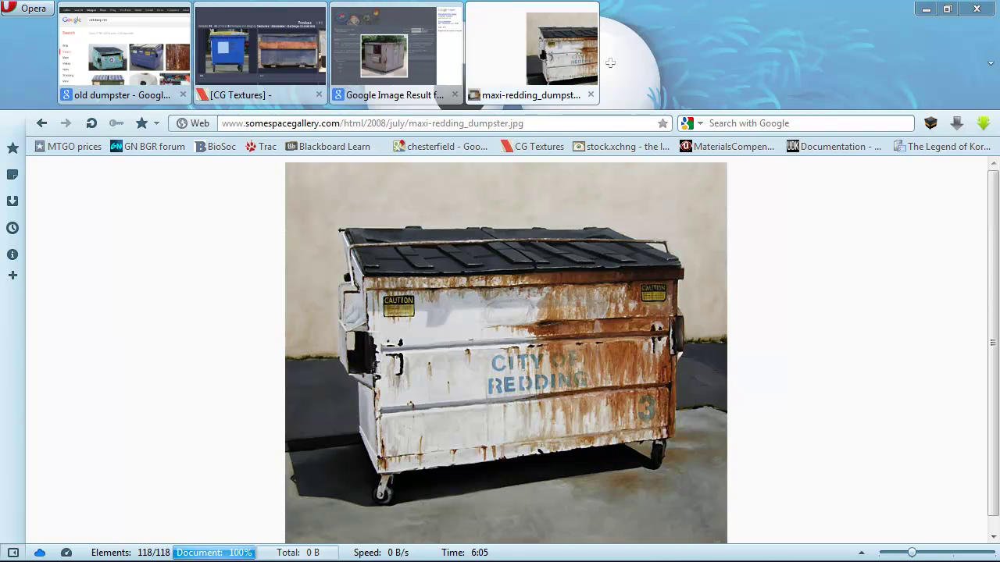
Switch to 3ds Max, maximize the Perspective viewport and create a rectangular box for the dumpster body.
key(alt+Tab)
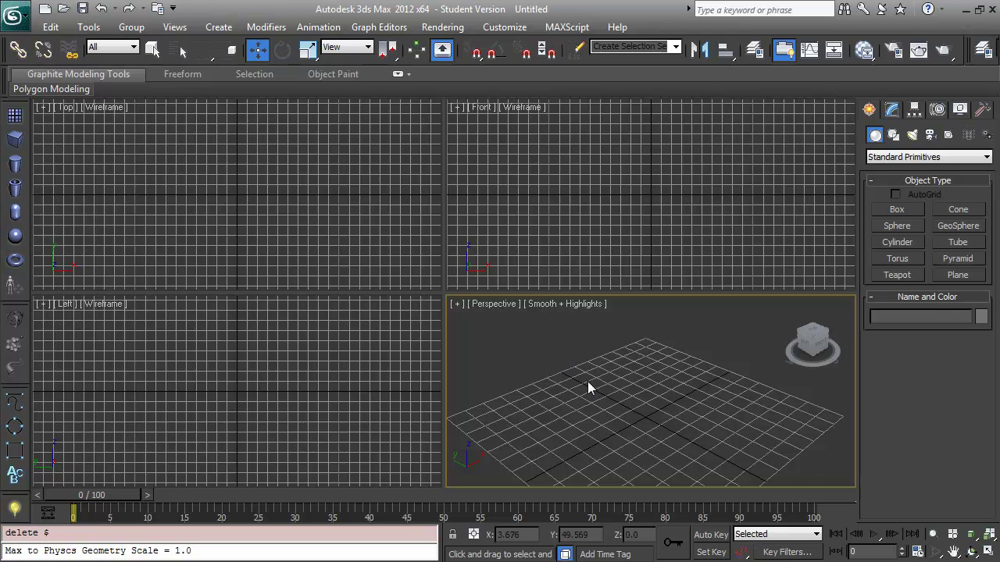
key(alt+w)
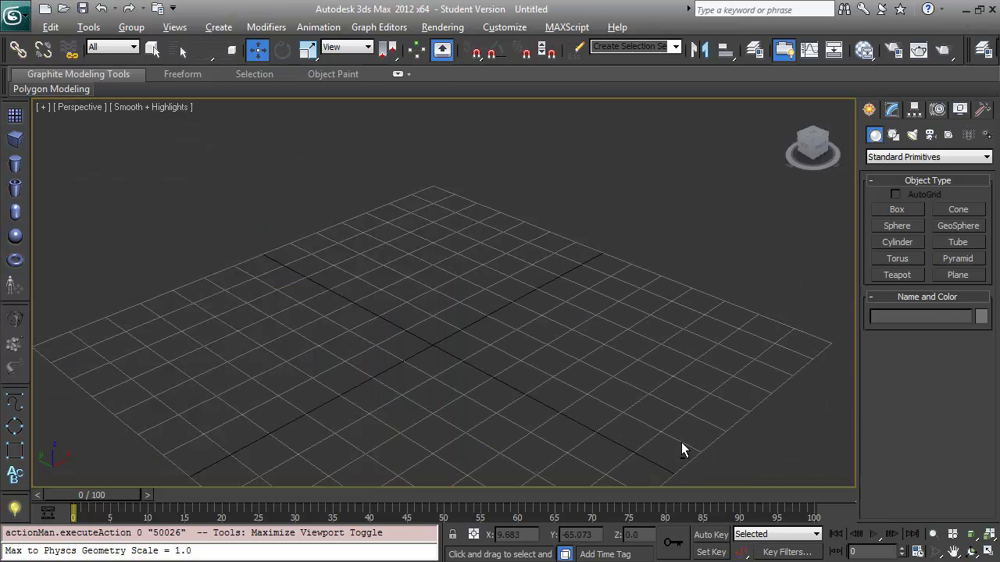
click(897, 210)
drag(475, 268, 391, 412)
Convert the body box to an editable poly and reshape its top so it slopes down toward the front.
scroll(449, 379, down, 3)
right_click(499, 297)
click(586, 301)
alt+middle_drag(586, 313, 546, 328)
key(4)
click(426, 332)
drag(438, 257, 438, 231)
alt+middle_drag(438, 231, 562, 258)
Show edged faces and create a thin lid box about 32.8 × 30.1 × 1.4 over the left half of the body's top.
key(ctrl+d)
key(F4)
alt+middle_drag(485, 122, 330, 167)
scroll(516, 313, up, 3)
click(869, 109)
click(897, 209)
drag(330, 167, 468, 290)
click(469, 290)
alt+middle_drag(468, 289, 351, 241)
key(w)
click(892, 110)
key(q)
alt+middle_drag(474, 275, 450, 243)
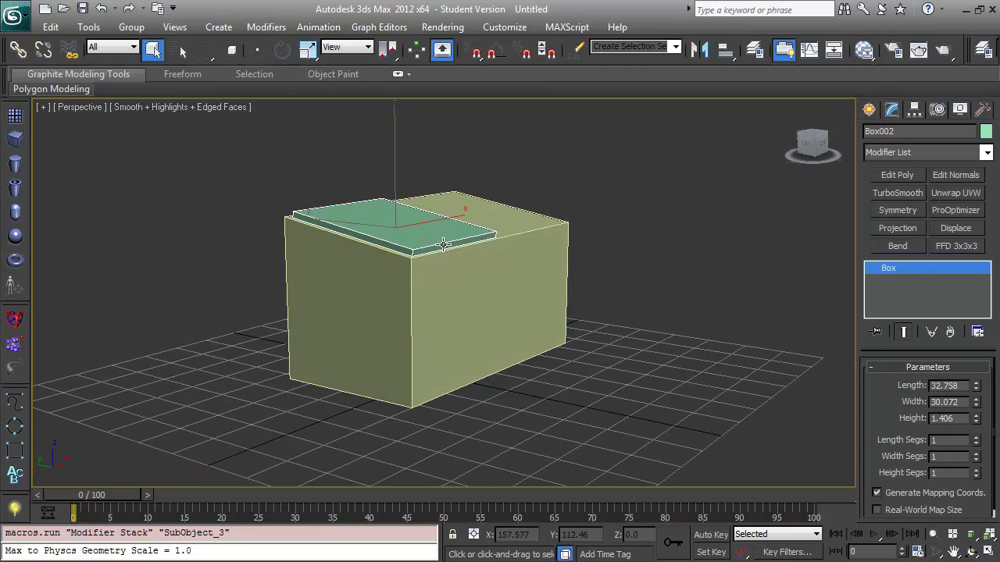
Convert the lid box to an editable poly and move its front face using Local coordinates.
right_click(442, 244)
click(585, 275)
key(2)
click(469, 222)
key(w)
scroll(411, 190, up, 4)
click(346, 47)
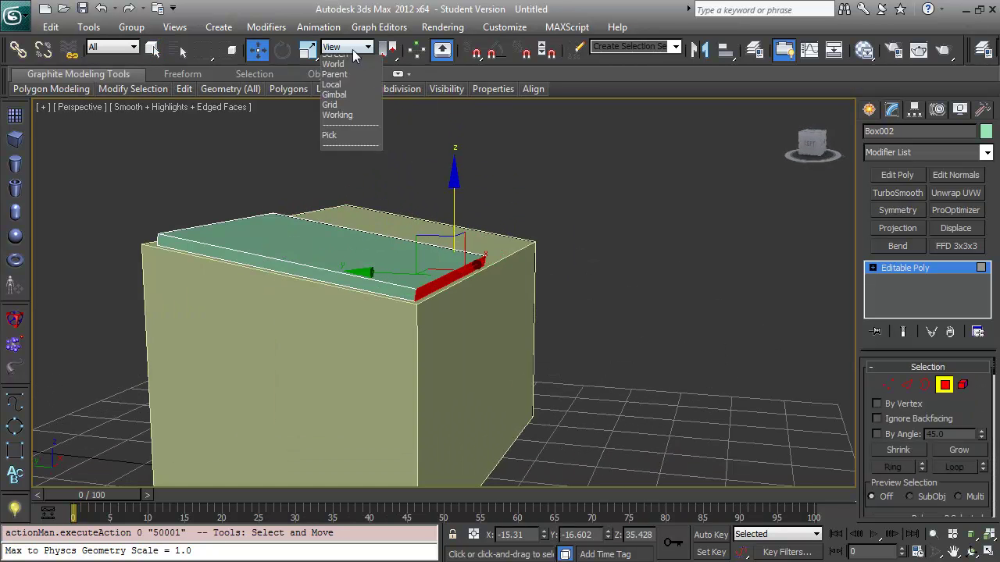
click(331, 101)
alt+middle_drag(331, 102, 514, 274)
drag(513, 274, 390, 259)
Move another lid face along its local axis so the lid fits the left half of the body's top.
alt+middle_drag(390, 259, 453, 290)
click(453, 290)
drag(453, 290, 496, 296)
alt+middle_drag(496, 297, 531, 328)
Delete the top face of the dumpster body to leave it open under the lid.
click(663, 219)
click(539, 391)
click(572, 319)
key(Delete)
Mirror the lid as a copy about the working pivot to cover the right half of the body.
click(476, 357)
click(914, 109)
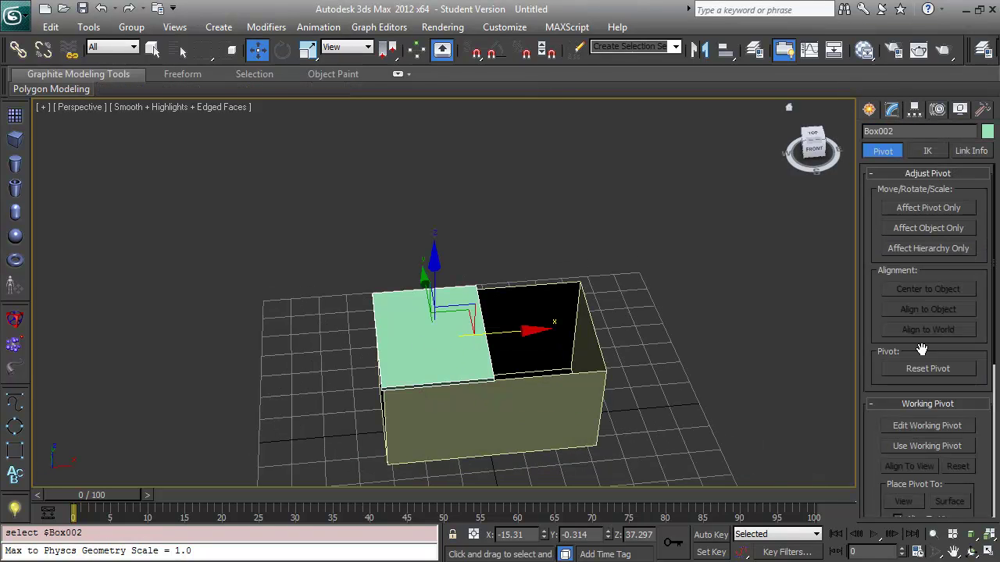
click(928, 446)
alt+middle_drag(594, 344, 557, 360)
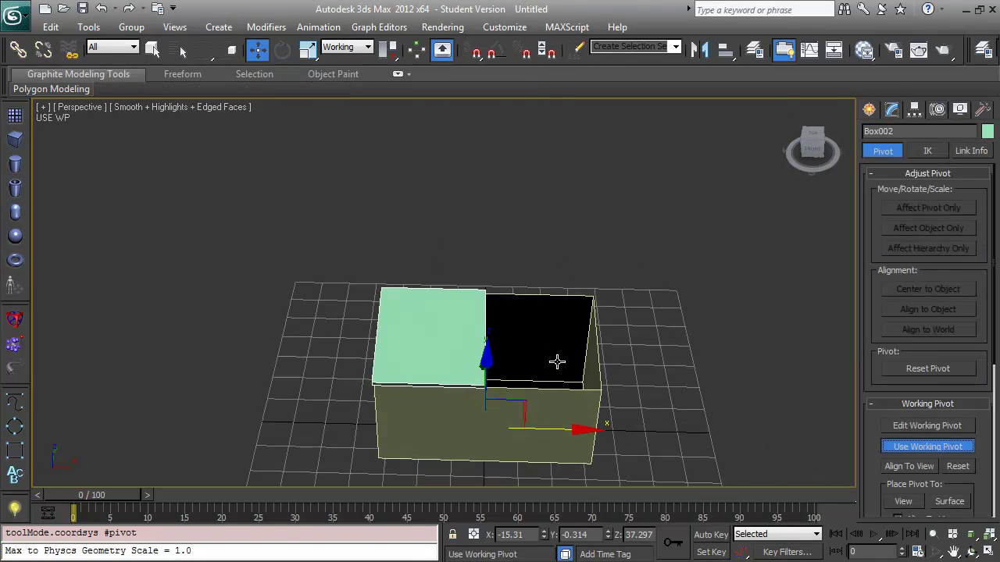
click(89, 26)
click(109, 223)
drag(500, 159, 187, 147)
click(195, 324)
click(161, 393)
Isolate the left lid and delete its underside face.
scroll(444, 323, up, 5)
click(446, 279)
scroll(508, 279, up, 5)
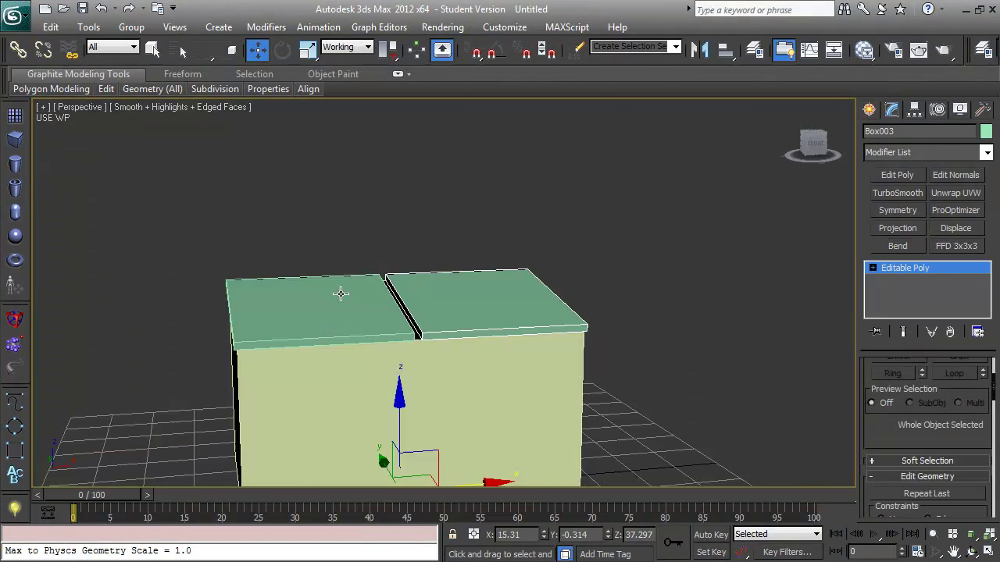
right_click(342, 293)
click(420, 257)
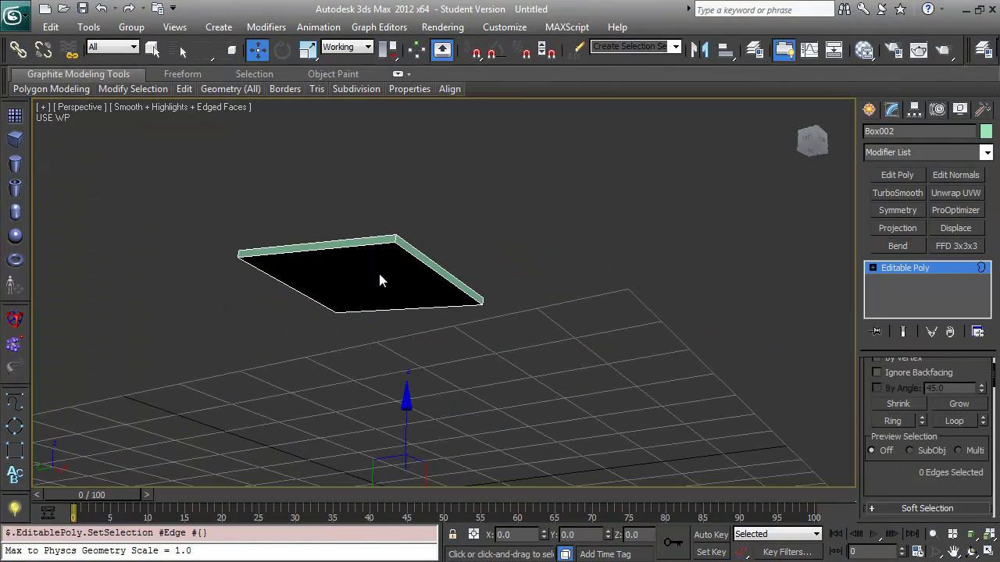
click(393, 286)
key(Delete)
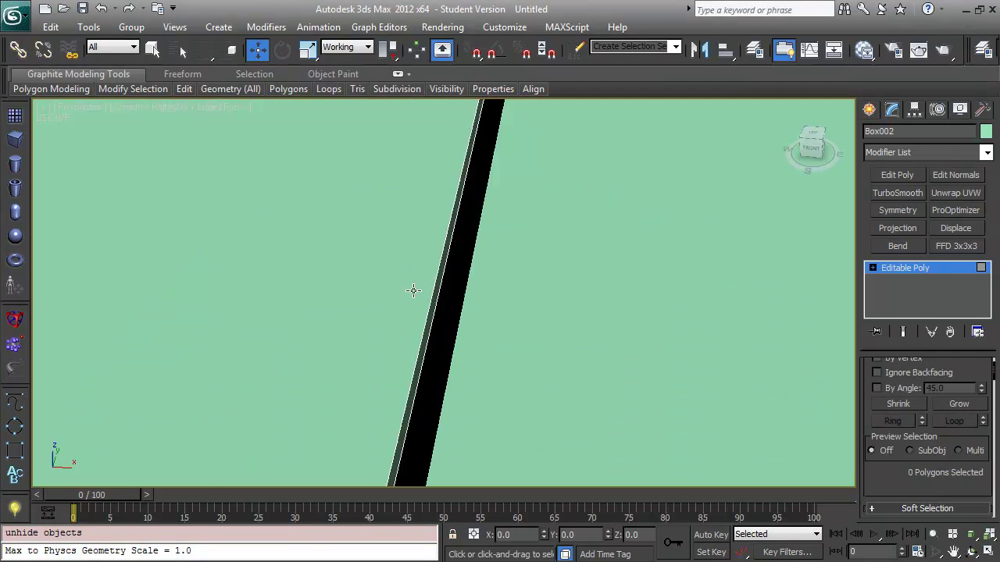
Unhide the other parts and extend the left lid's lower inner edge into a narrow strip across the gap.
click(583, 286)
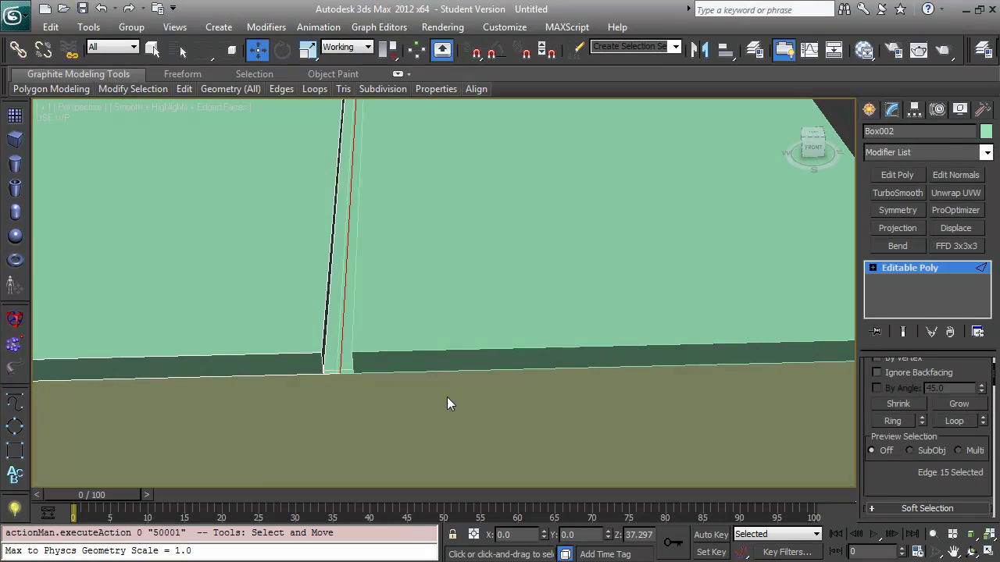
scroll(449, 414, down, 5)
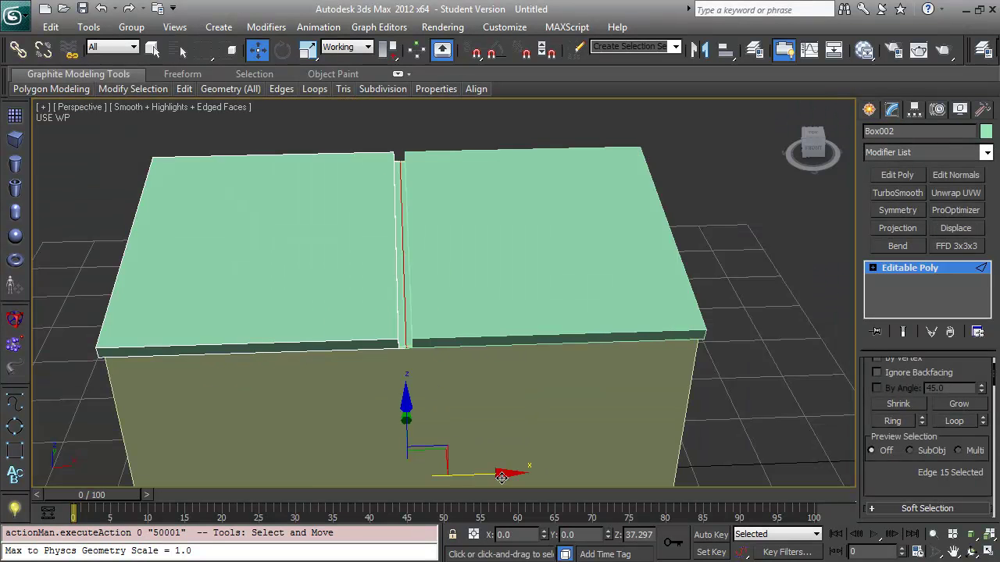
alt+middle_drag(562, 414, 484, 372)
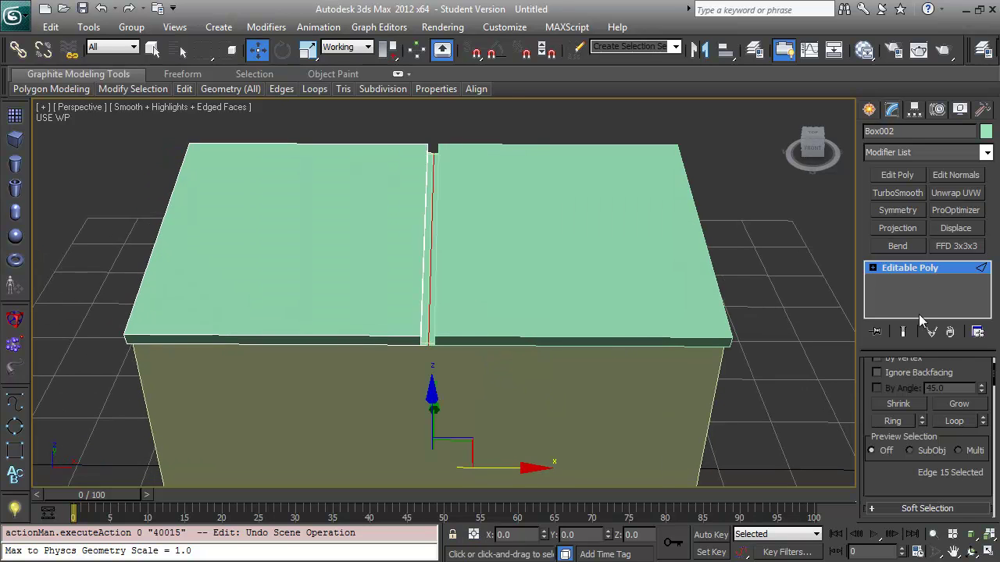
key(1)
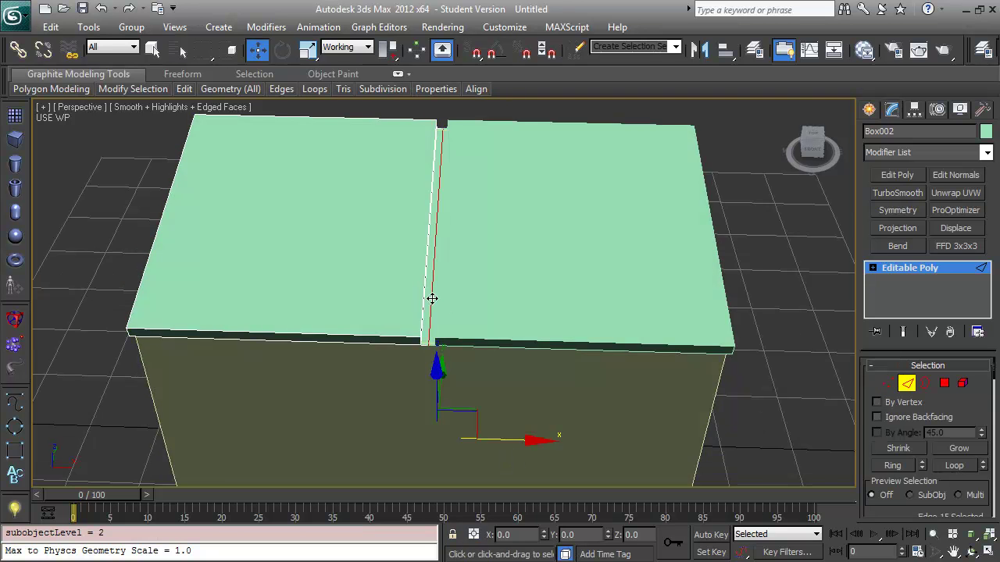
Return to Local coordinates and adjust the inner strip edges of the lids where they meet.
alt+middle_drag(429, 297, 339, 205)
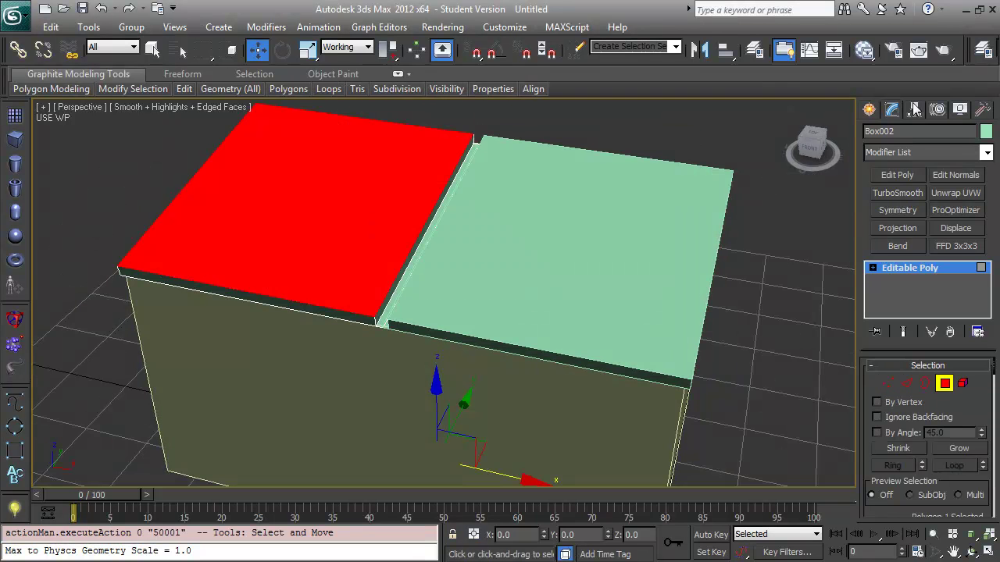
key(w)
alt+middle_drag(774, 154, 812, 187)
key(2)
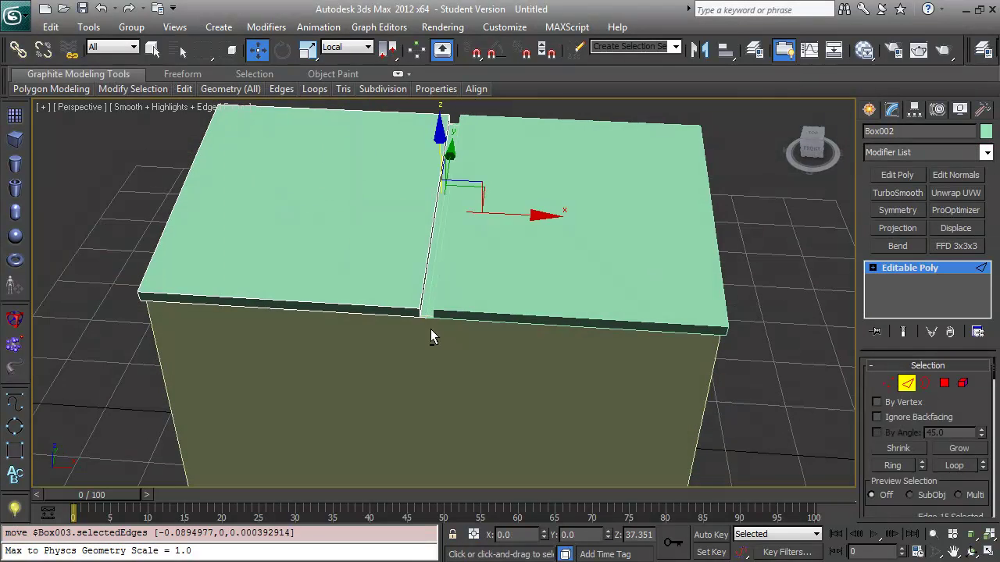
key(z)
alt+middle_drag(421, 334, 302, 366)
key(2)
click(591, 335)
Create an AutoGrid box on the dumpster's left side as the base for a lifting bracket.
scroll(591, 335, down, 5)
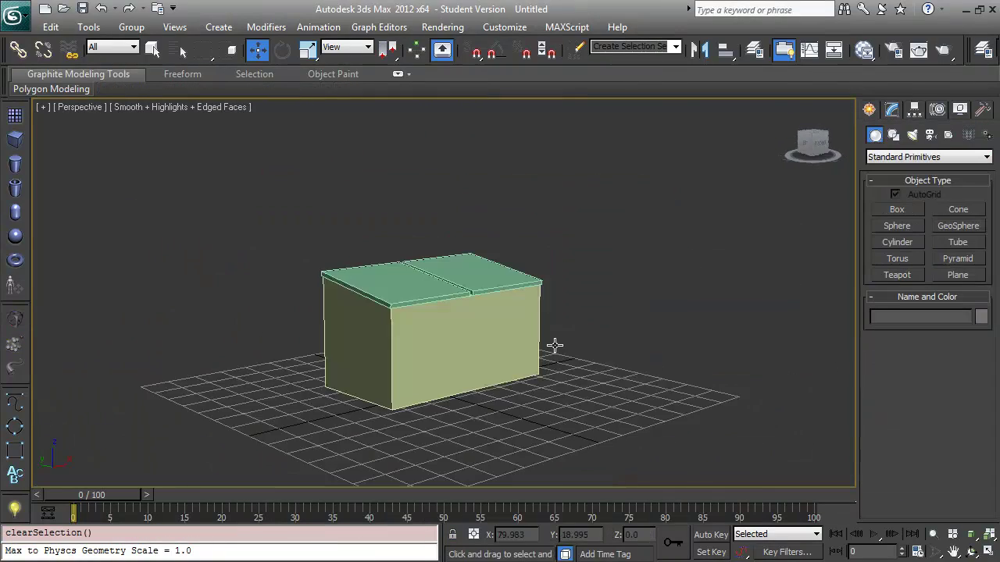
alt+middle_drag(591, 335, 519, 346)
click(897, 210)
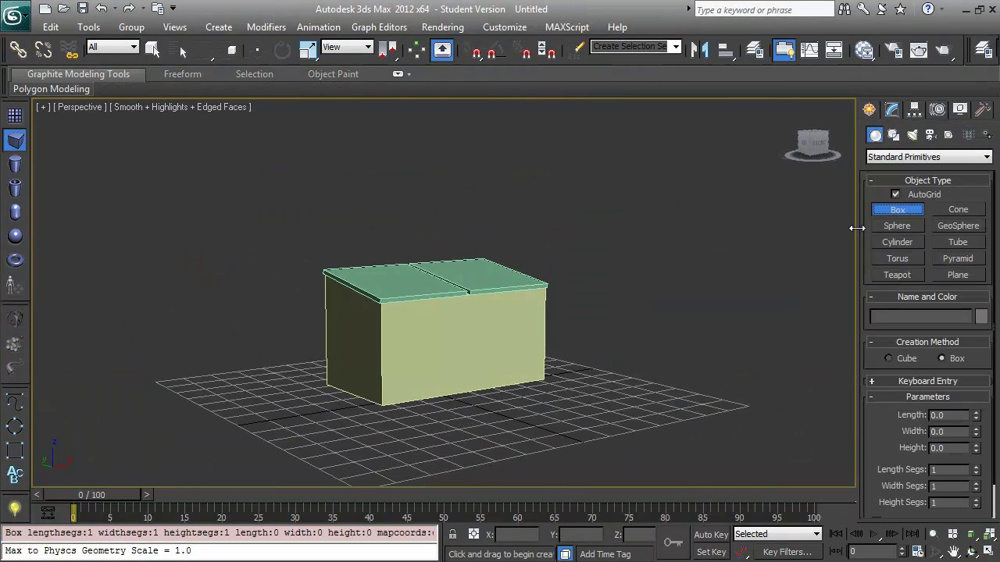
drag(458, 357, 469, 367)
click(446, 380)
scroll(464, 354, up, 5)
scroll(464, 354, down, 4)
Resize the side box as an editable poly in Local coordinates, moving its outer face about 3.6 units inward.
click(409, 321)
drag(373, 331, 373, 347)
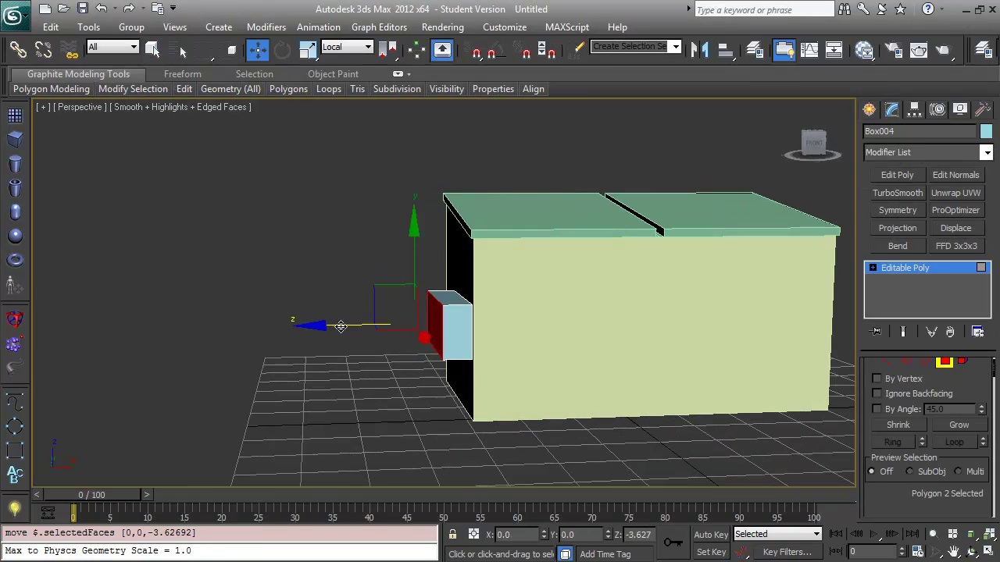
alt+middle_drag(373, 348, 469, 313)
key(q)
key(w)
drag(440, 289, 449, 275)
Delete the side box's end faces and the face against the body to open it up.
alt+middle_drag(450, 275, 434, 309)
alt+middle_drag(502, 256, 469, 304)
key(Delete)
Thicken the open bracket with a Shell modifier and convert it back to an editable poly.
click(927, 152)
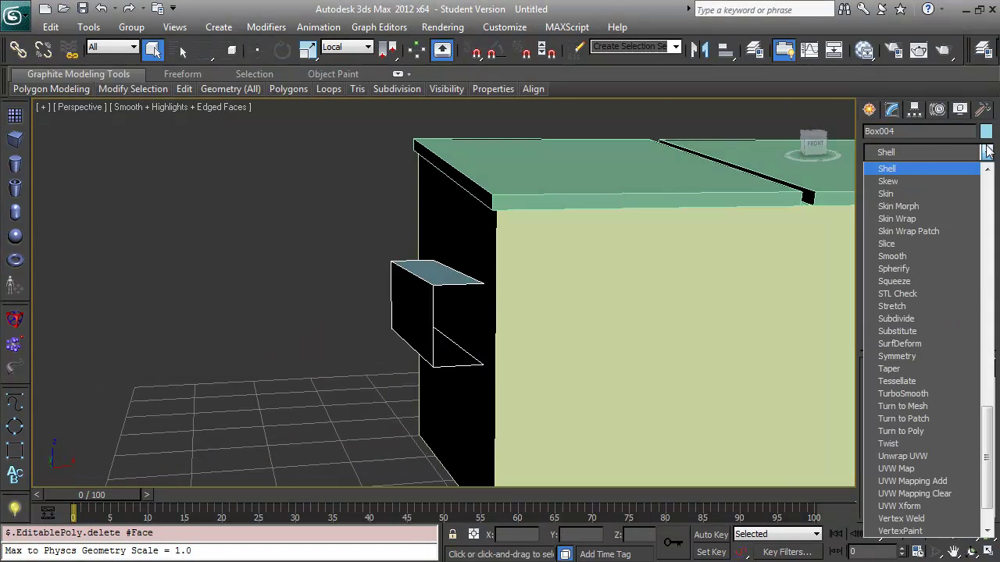
click(893, 167)
drag(979, 405, 978, 448)
right_click(474, 313)
click(436, 270)
key(4)
click(436, 271)
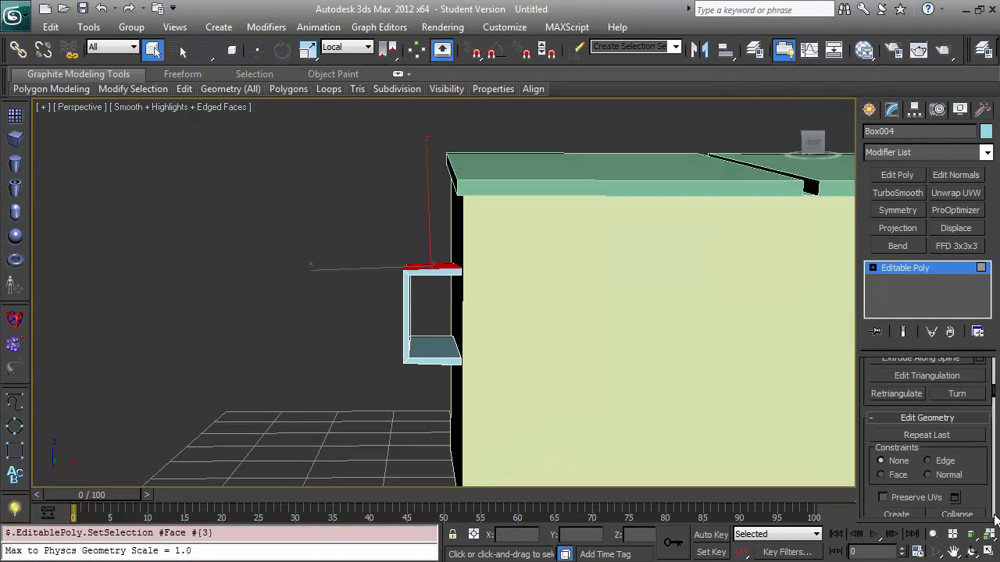
Widen the command panel to two columns.
drag(859, 326, 716, 327)
scroll(977, 227, down, 5)
alt+middle_drag(217, 459, 440, 357)
Mirror the bracket as a copy about the working pivot onto the dumpster's right side.
click(382, 361)
scroll(382, 362, up, 3)
alt+middle_drag(377, 361, 256, 213)
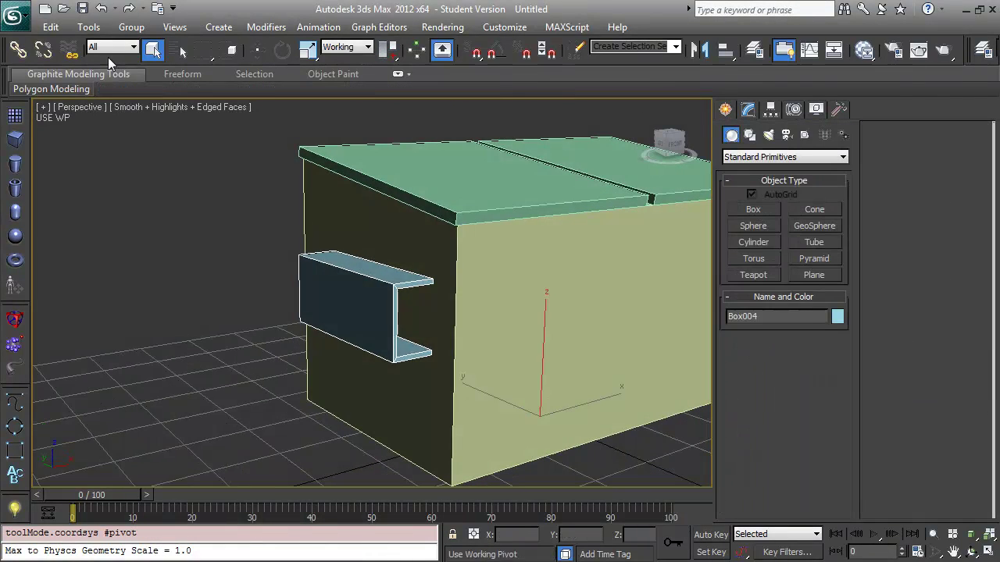
click(88, 26)
click(109, 227)
click(457, 399)
Try to close the gap between the lids by moving the left lid's inner face along its local Z axis.
alt+middle_drag(476, 400, 550, 227)
click(550, 228)
key(w)
click(770, 108)
click(788, 449)
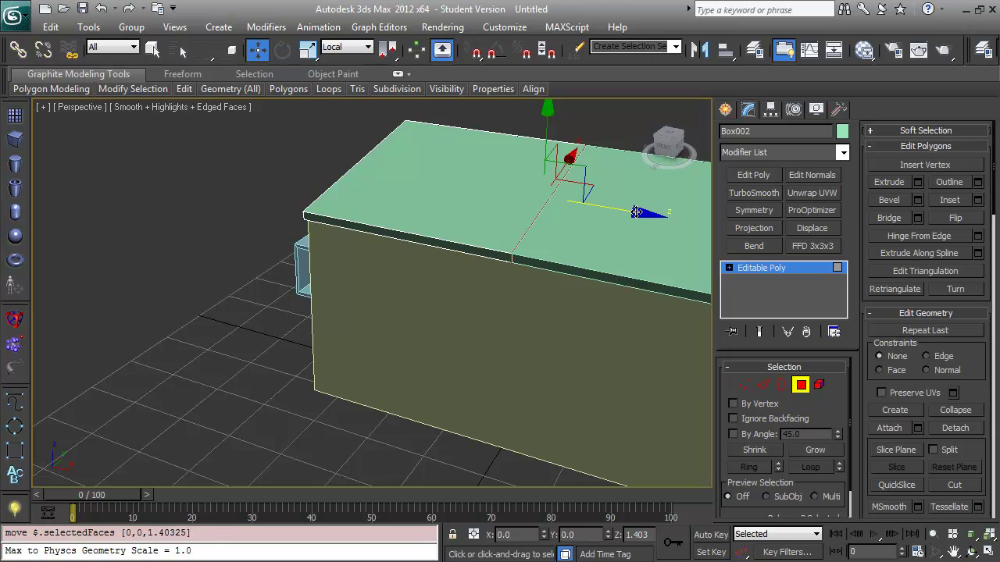
scroll(636, 212, up, 3)
scroll(541, 285, up, 2)
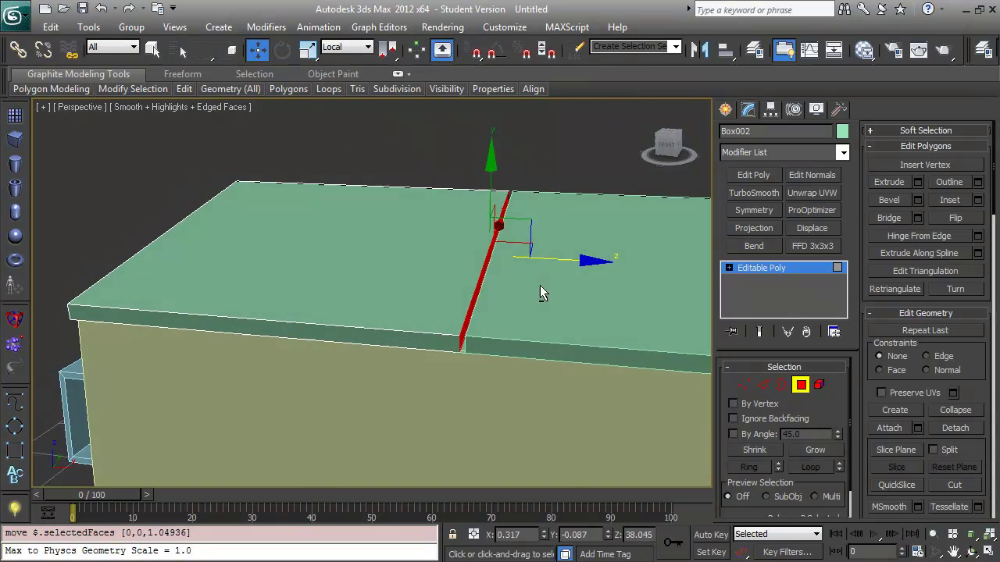
key(ctrl+z)
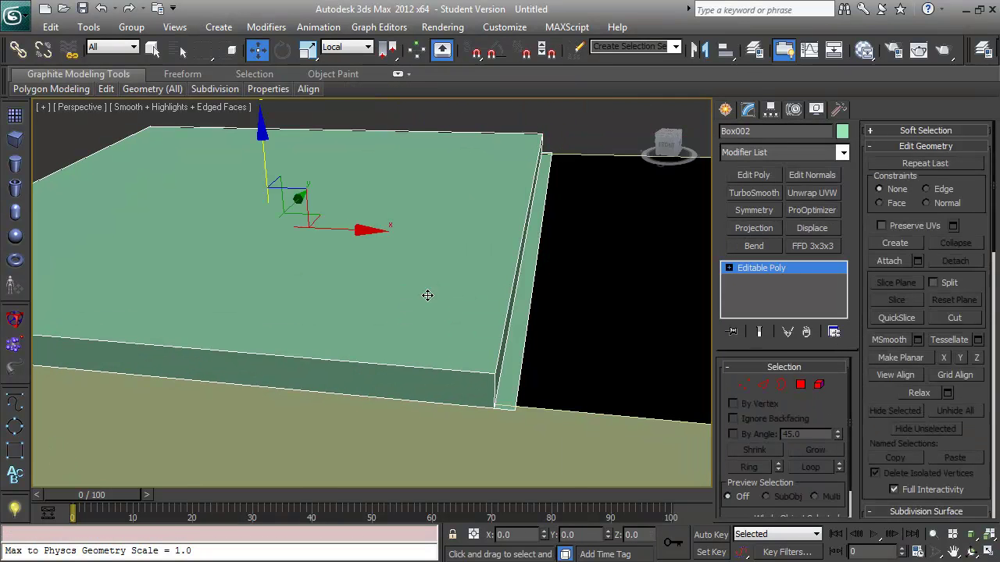
Mirror the left lid about the working pivot as a replacement right lid and narrow the gap between their inner faces.
click(770, 108)
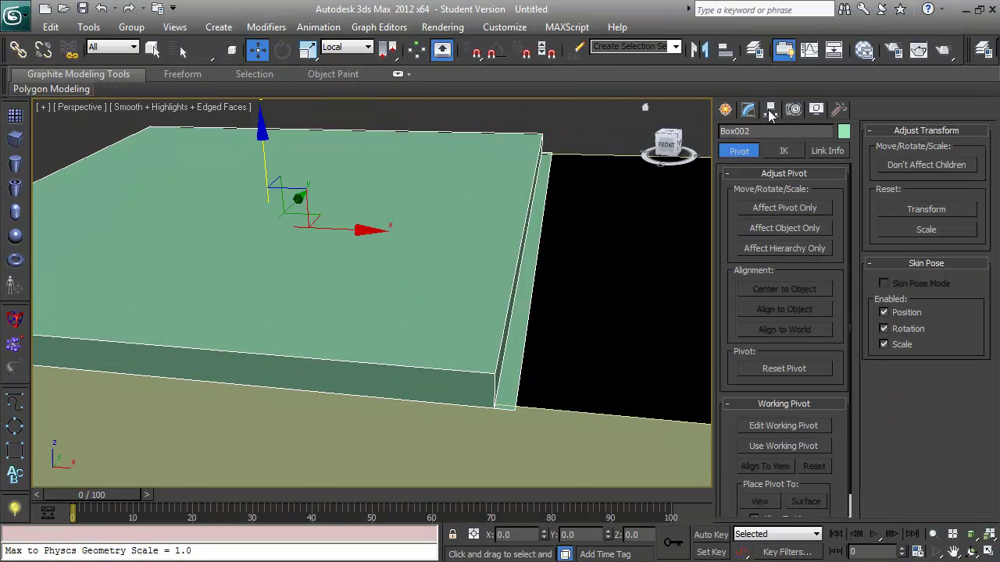
click(784, 446)
click(457, 398)
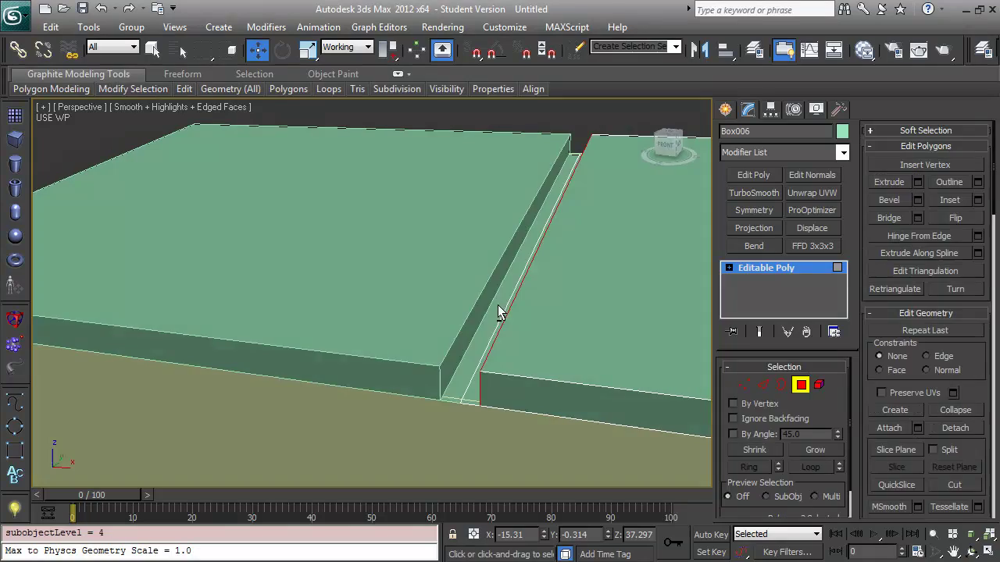
click(381, 321)
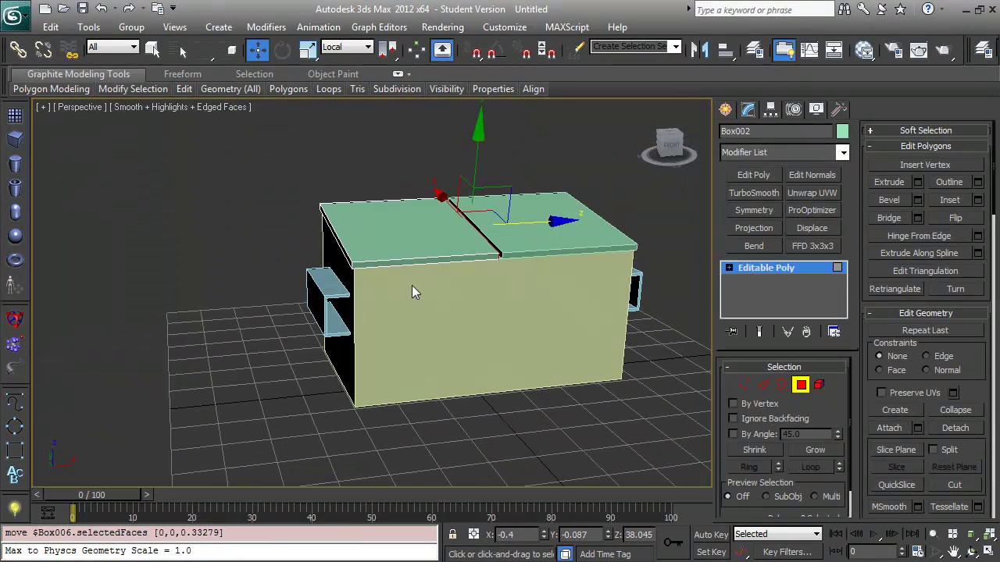
Build a thin upright plate on the left bracket, shape it into a triangular gusset and delete its unneeded faces.
drag(489, 240, 479, 310)
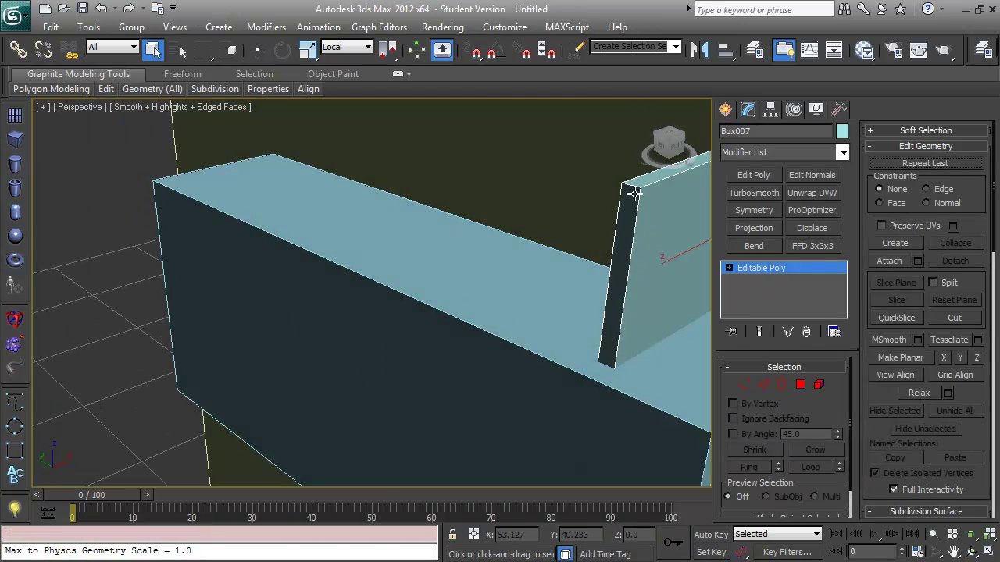
key(4)
alt+middle_drag(668, 269, 417, 367)
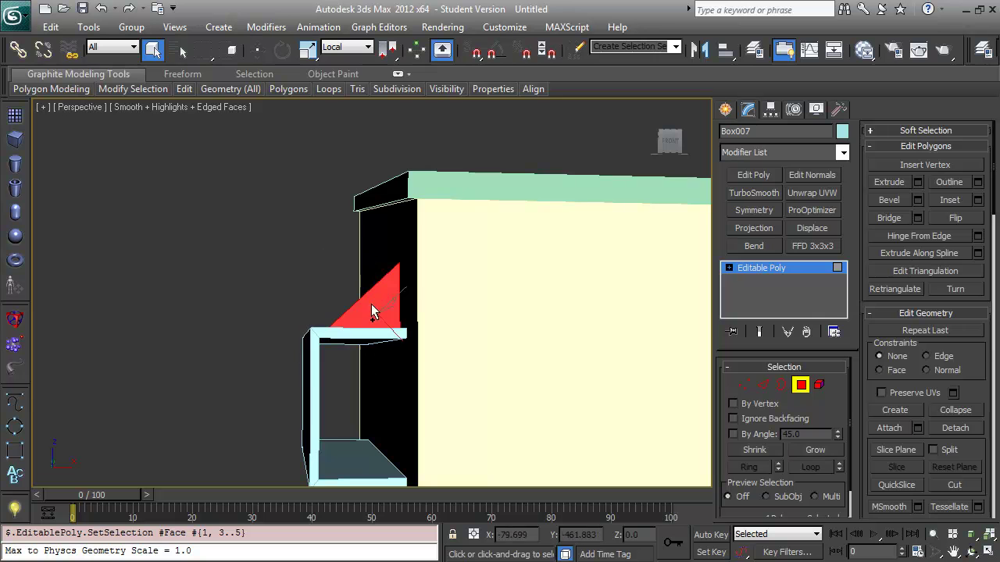
key(Delete)
Duplicate the triangular gusset twice along the top of the left bracket, spacing the three pieces apart.
alt+middle_drag(326, 284, 417, 346)
key(1)
key(w)
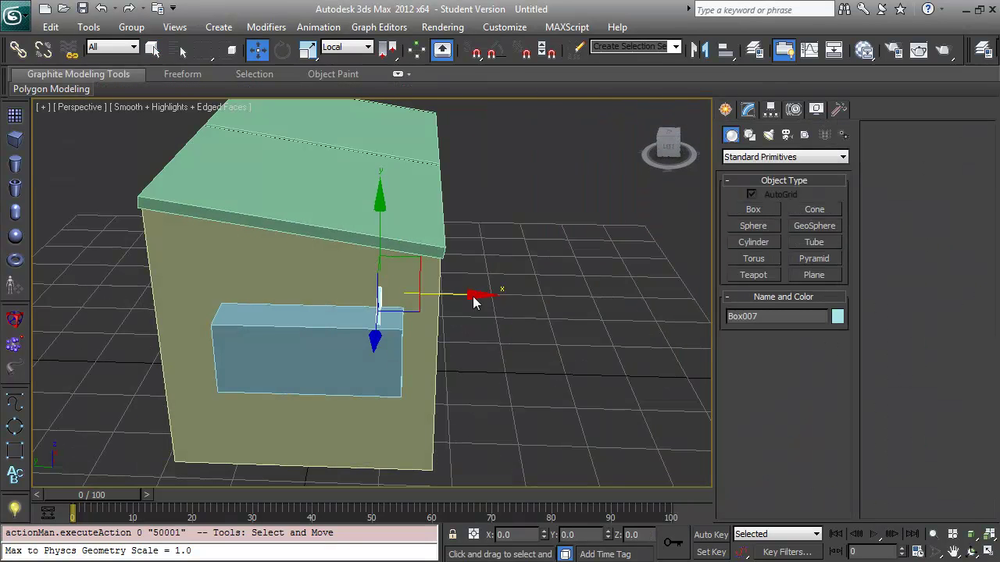
shift+drag(419, 296, 422, 297)
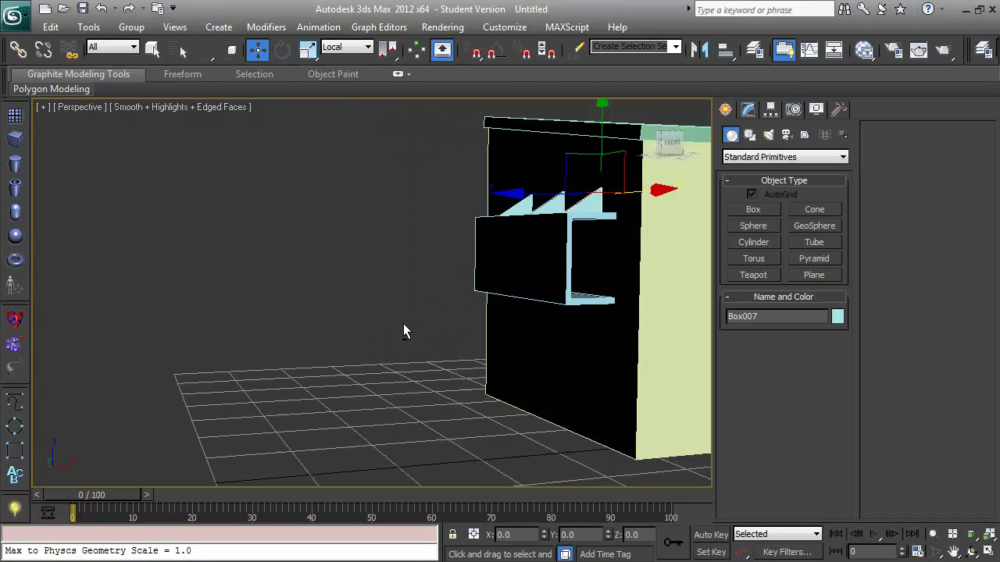
alt+middle_drag(403, 323, 473, 334)
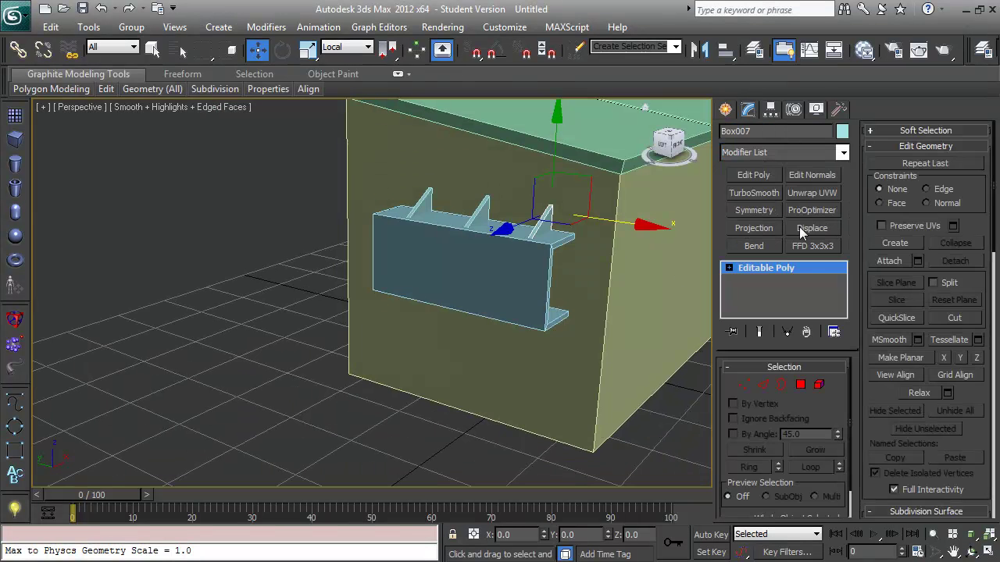
Apply an Unwrap UVW modifier to the gusset nearest the bracket's front end and open its faces for UV editing.
click(816, 192)
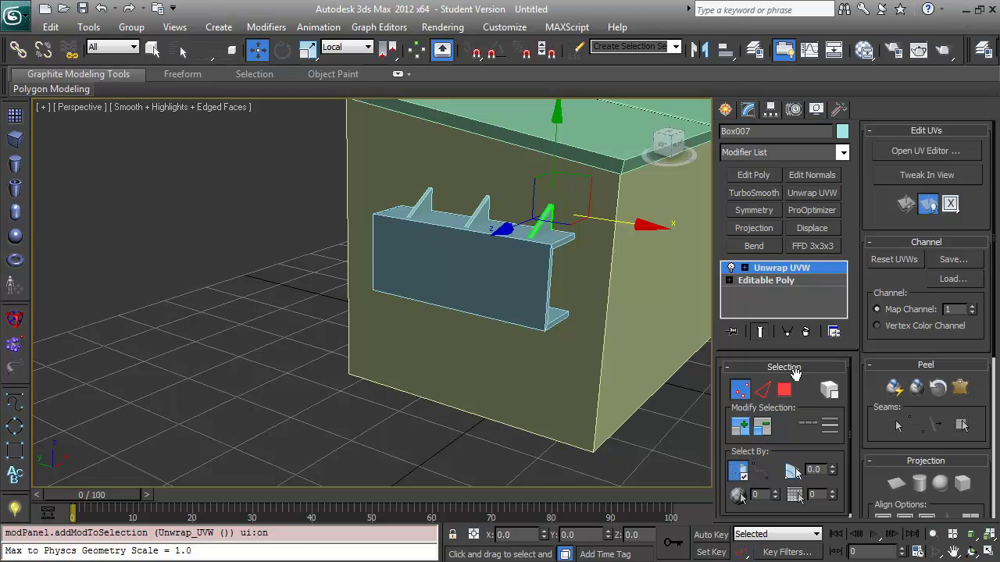
drag(788, 342, 788, 338)
click(148, 94)
click(175, 110)
click(213, 106)
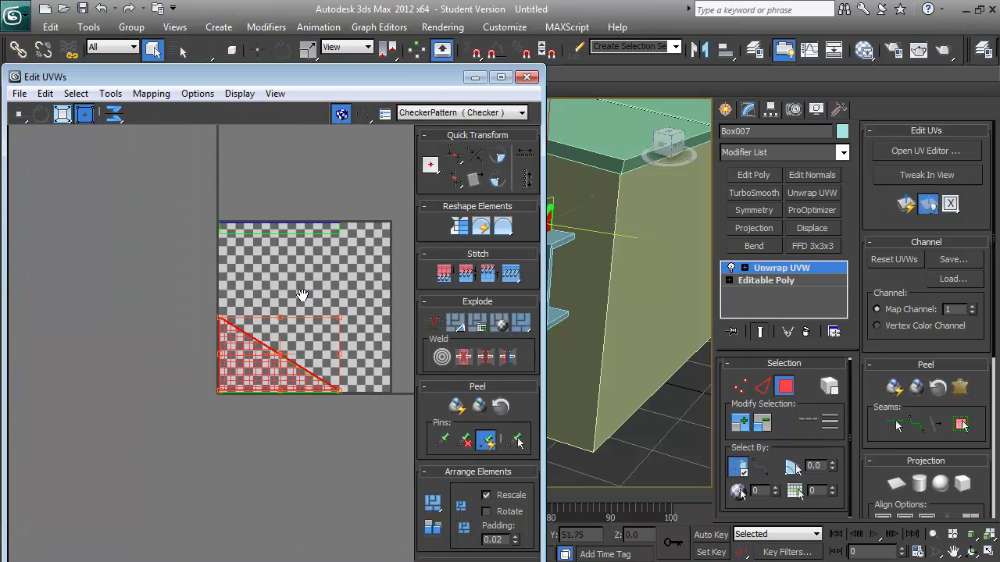
Move the narrow UV strip onto the triangle, rotate it to run along the diagonal edge, and collapse the unwrap.
click(336, 400)
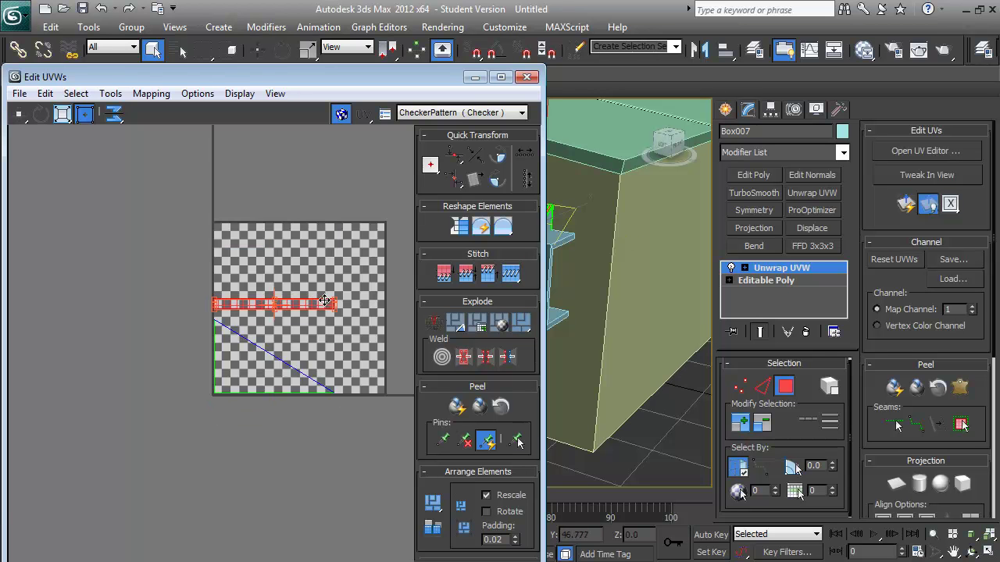
scroll(321, 365, up, 2)
drag(232, 225, 239, 287)
mouse_move(364, 239)
mouse_down()
mouse_move(405, 227)
mouse_move(378, 240)
mouse_up()
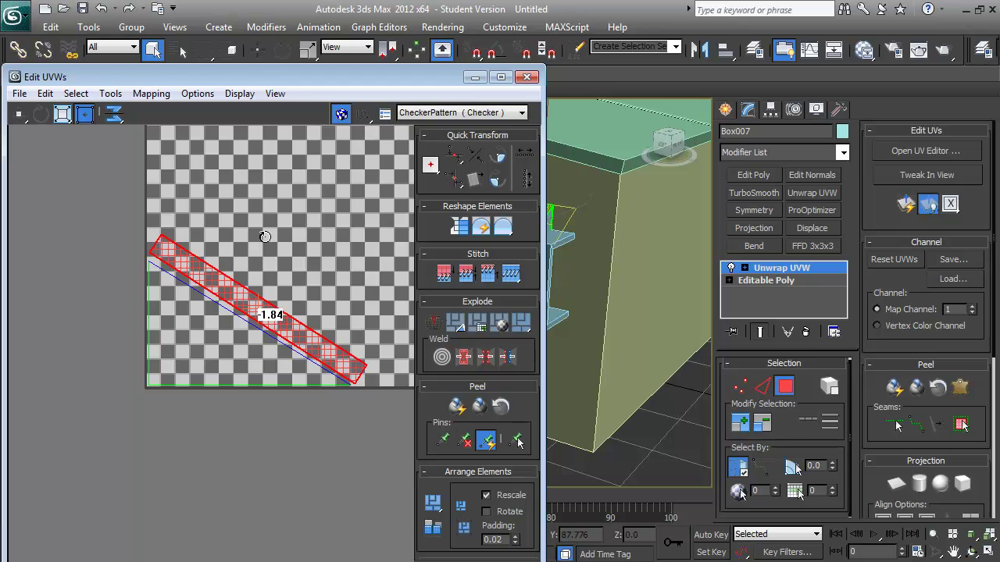
drag(263, 237, 346, 336)
click(527, 77)
right_click(781, 268)
click(820, 371)
Mirror the three gussets to the underside of the left bracket with a Symmetry modifier and collapse it.
alt+middle_drag(628, 335, 580, 274)
click(495, 284)
click(770, 109)
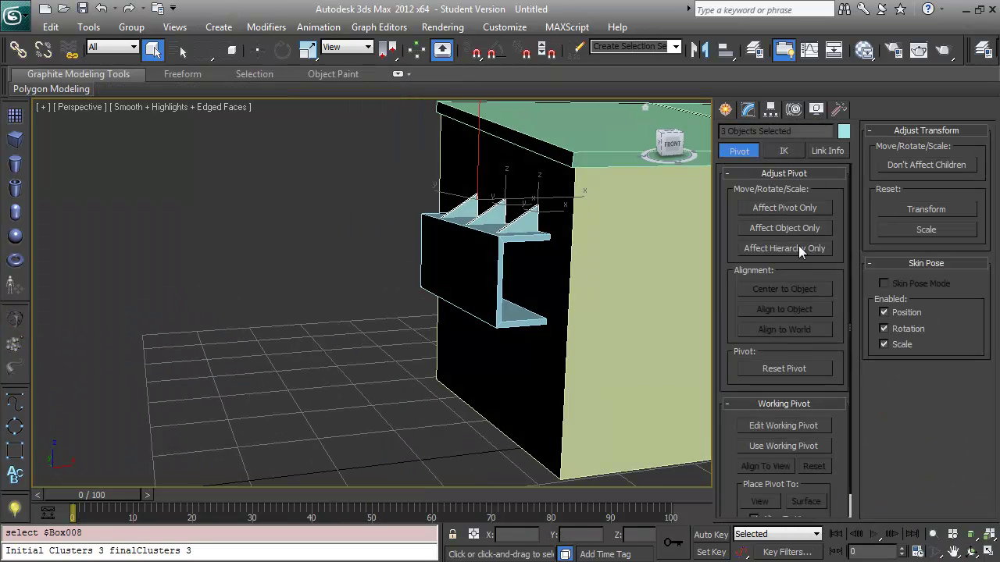
click(748, 109)
right_click(761, 270)
click(797, 393)
key(w)
click(773, 208)
alt+middle_drag(547, 305, 575, 242)
click(744, 268)
click(768, 281)
alt+middle_drag(529, 176, 499, 257)
click(771, 268)
right_click(772, 268)
Mirror the gussets across the dumpster onto the right bracket with a Symmetry modifier on the Z axis.
click(754, 210)
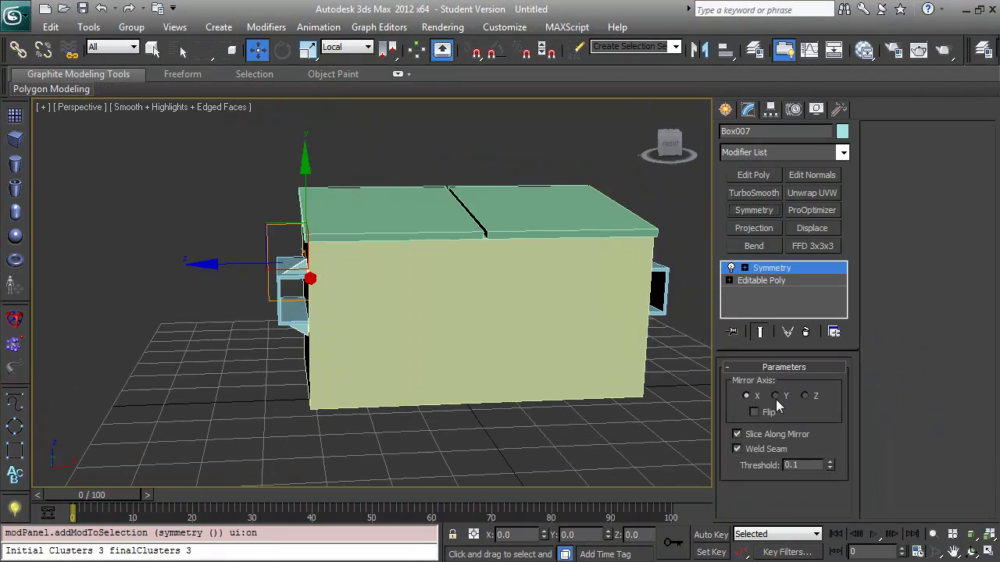
click(771, 281)
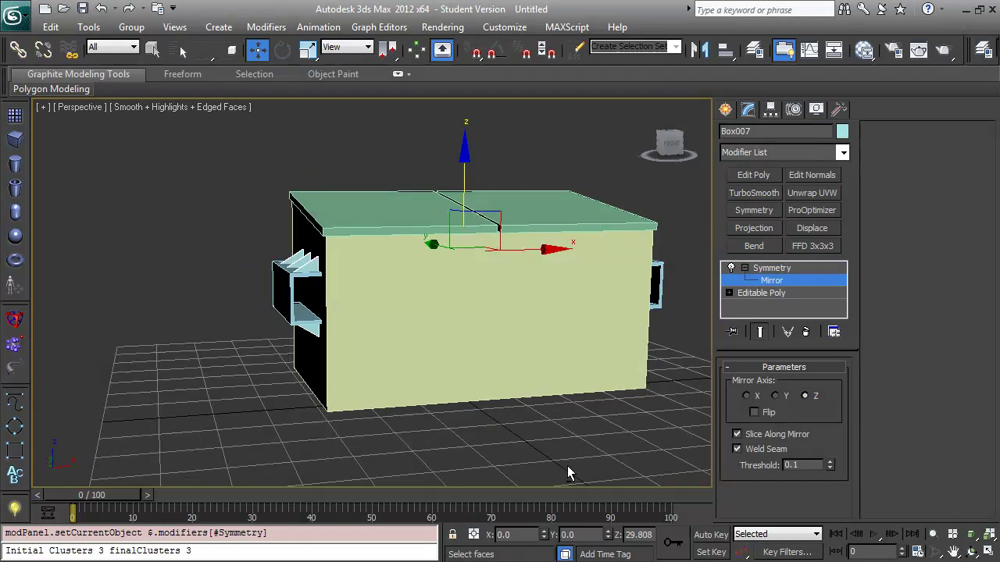
click(726, 108)
Select the four short vertical corner edges of the left lid as a ring and chamfer them.
click(516, 237)
click(747, 109)
double_click(779, 273)
click(726, 109)
alt+middle_drag(422, 258, 462, 264)
click(462, 264)
click(748, 108)
click(762, 293)
key(2)
click(500, 282)
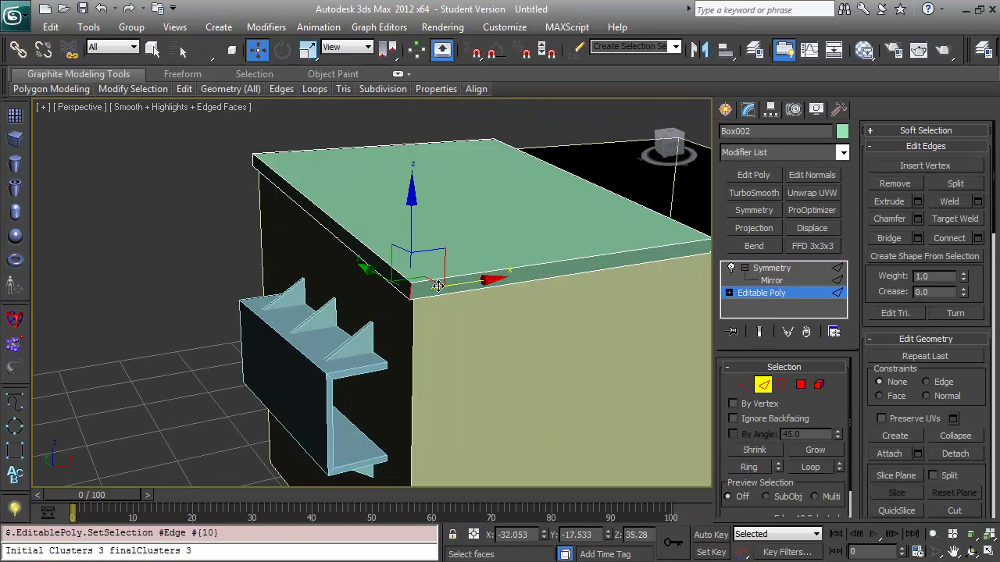
scroll(836, 333, down, 1)
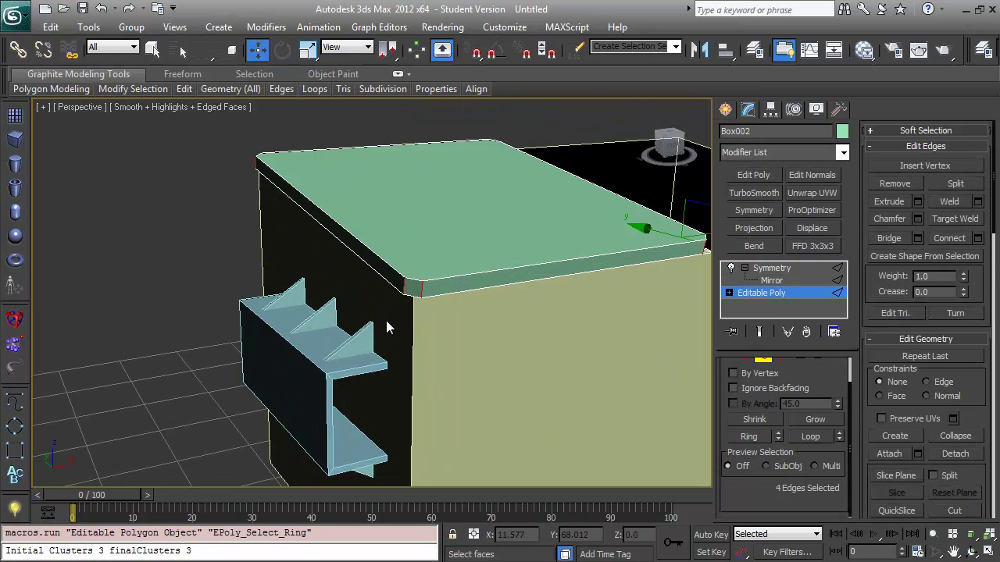
key(ctrl+shift+e)
alt+middle_drag(346, 346, 386, 221)
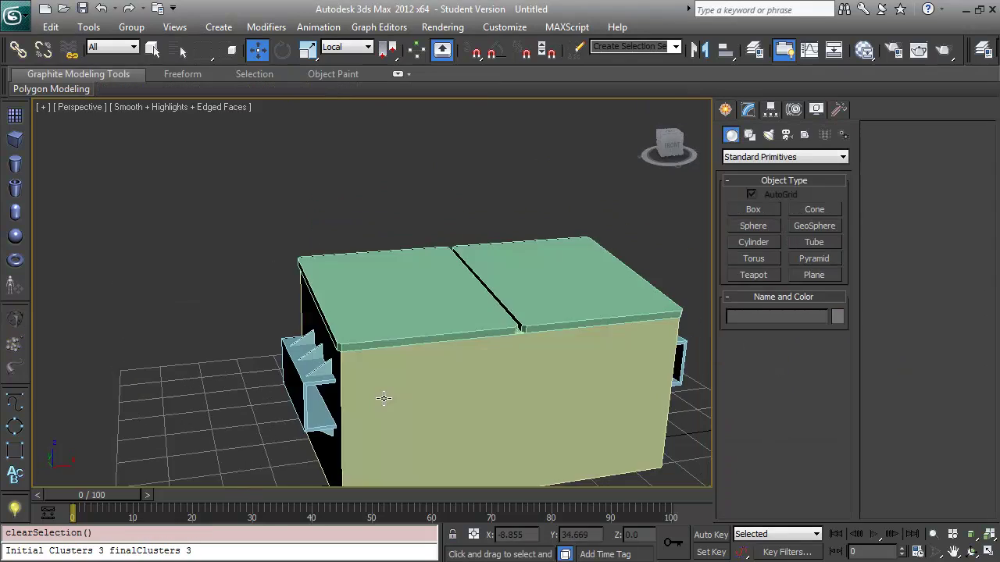
Select the side faces around the left lid and assign them a shared smoothing group.
click(384, 399)
click(748, 108)
key(F4)
click(761, 292)
key(4)
click(461, 267)
scroll(960, 480, down, 10)
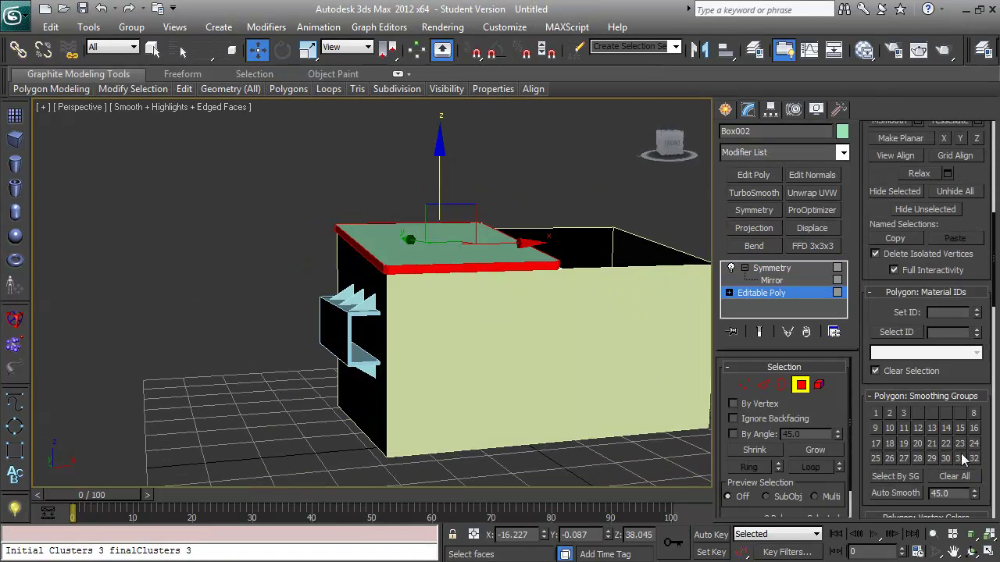
click(287, 251)
scroll(367, 241, up, 3)
Add an Edit Normals modifier to the left lid and try averaging the selected normals.
click(747, 110)
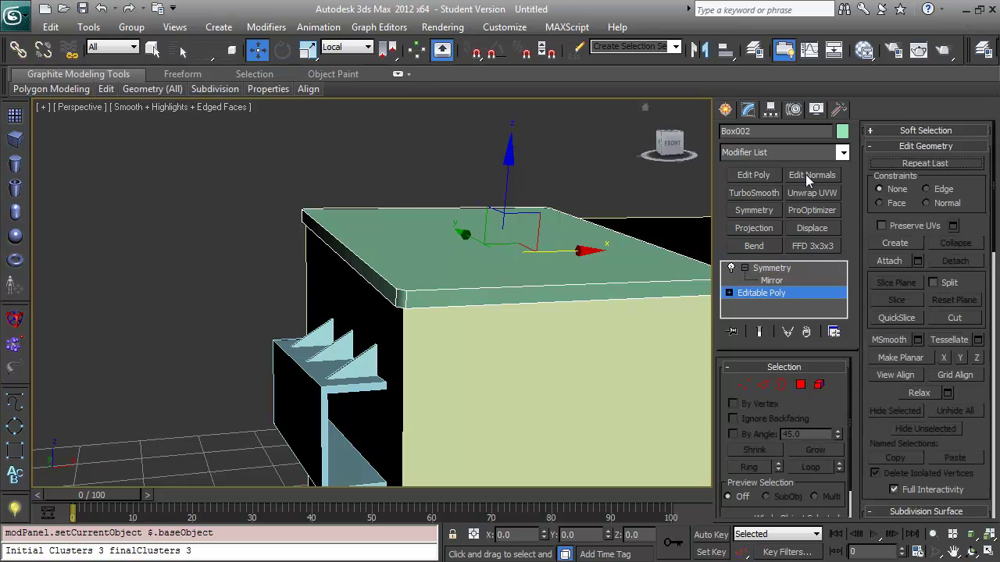
click(812, 175)
scroll(739, 357, down, 5)
click(754, 410)
alt+middle_drag(500, 343, 447, 360)
key(ctrl+z)
Look through the program's keyboard shortcut assignments in the interface customization settings.
key(alt+t)
key(Escape)
click(650, 10)
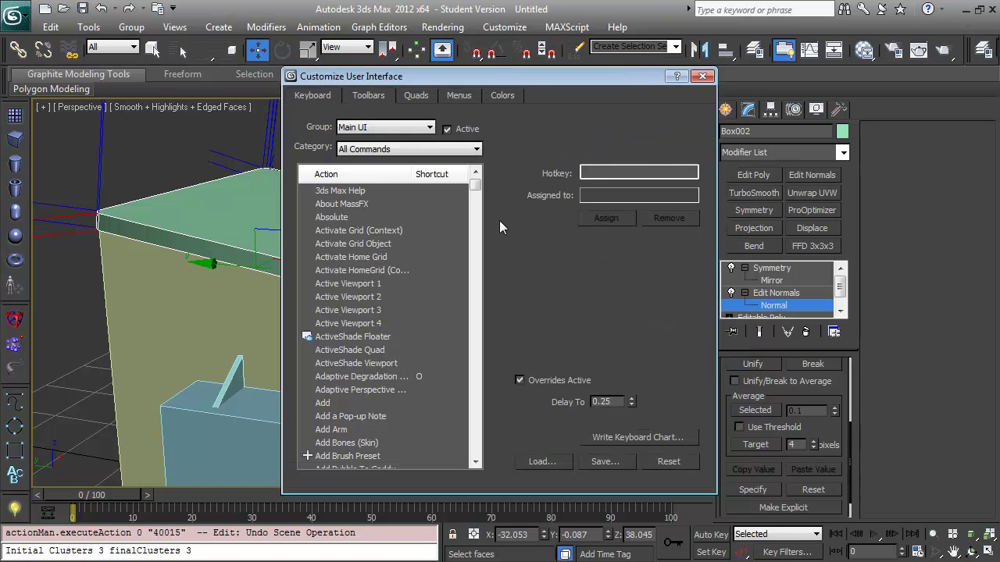
drag(476, 178, 476, 349)
click(702, 76)
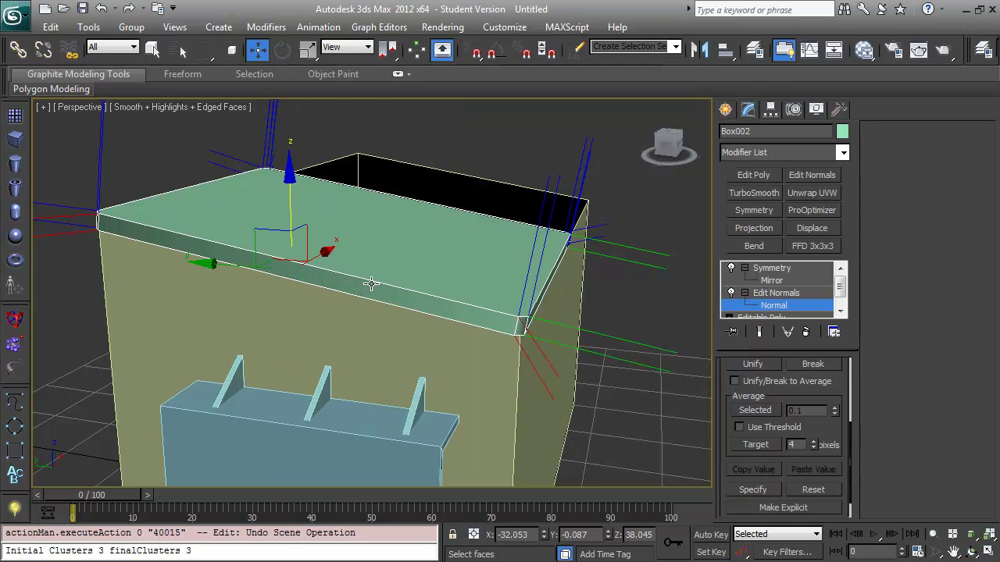
click(365, 282)
alt+middle_drag(274, 359, 368, 257)
key(ctrl+c)
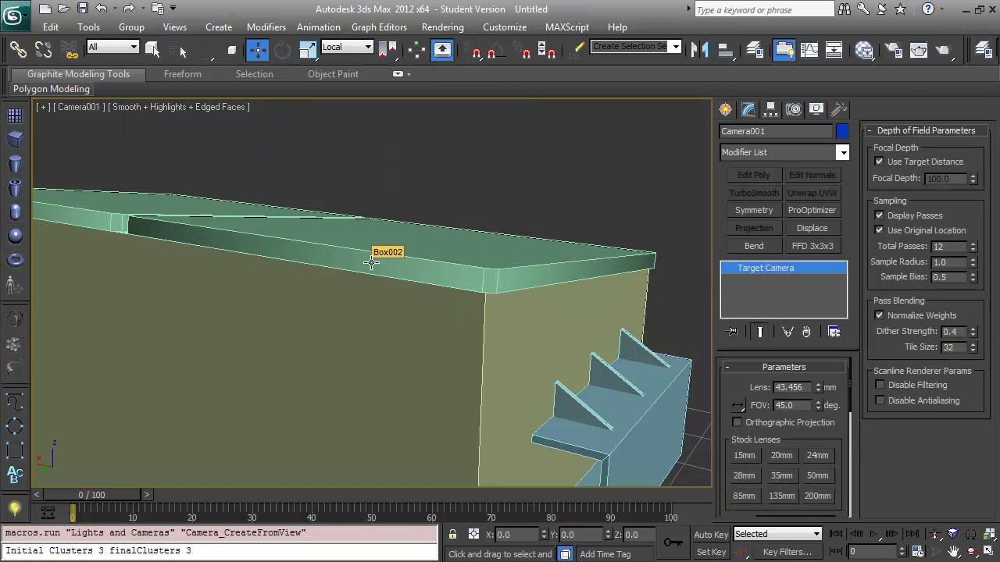
key(ctrl+z)
Adjust the left lid's vertex normals with Edit Normals to even out the shading of its side faces.
drag(849, 407, 849, 445)
click(754, 463)
alt+middle_drag(499, 375, 410, 297)
scroll(424, 161, down, 5)
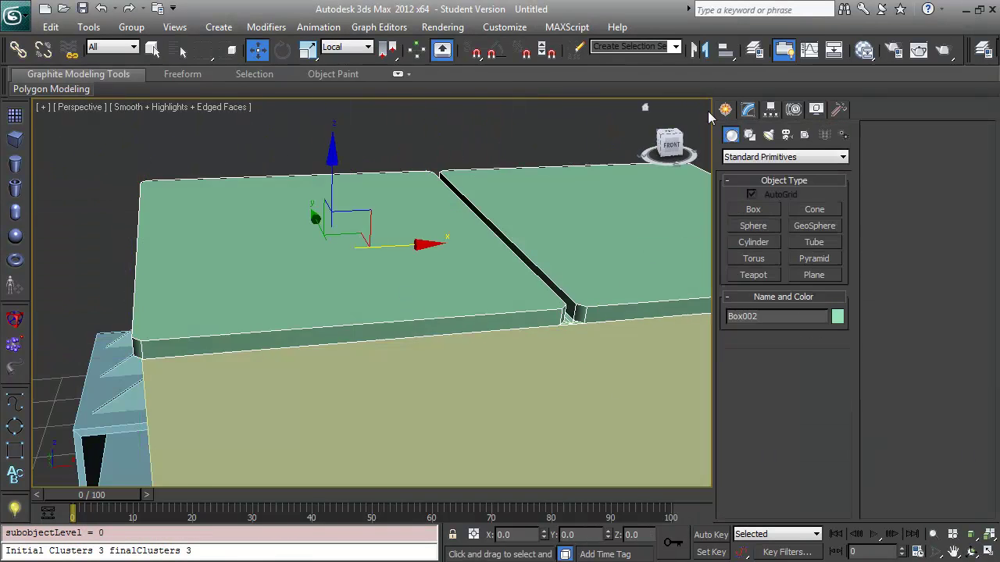
Remove the Symmetry modifier from the left lid and collapse its Edit Normals modifier into the editable poly.
key(F4)
alt+middle_drag(424, 161, 352, 288)
click(747, 109)
click(791, 294)
click(786, 269)
right_click(776, 293)
click(804, 355)
alt+middle_drag(437, 344, 479, 341)
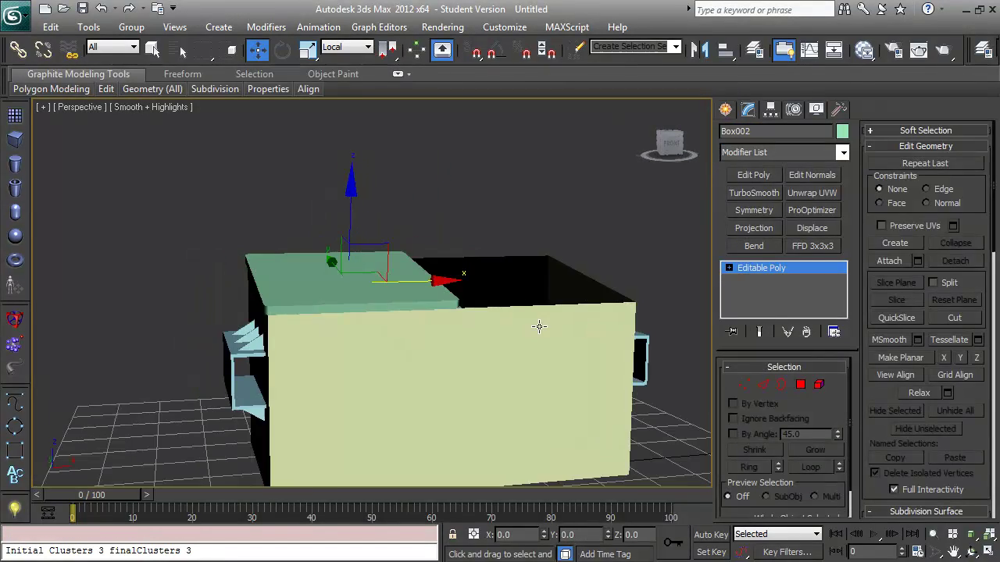
Mirror the left lid about the working pivot to make the right lid.
click(88, 27)
click(101, 247)
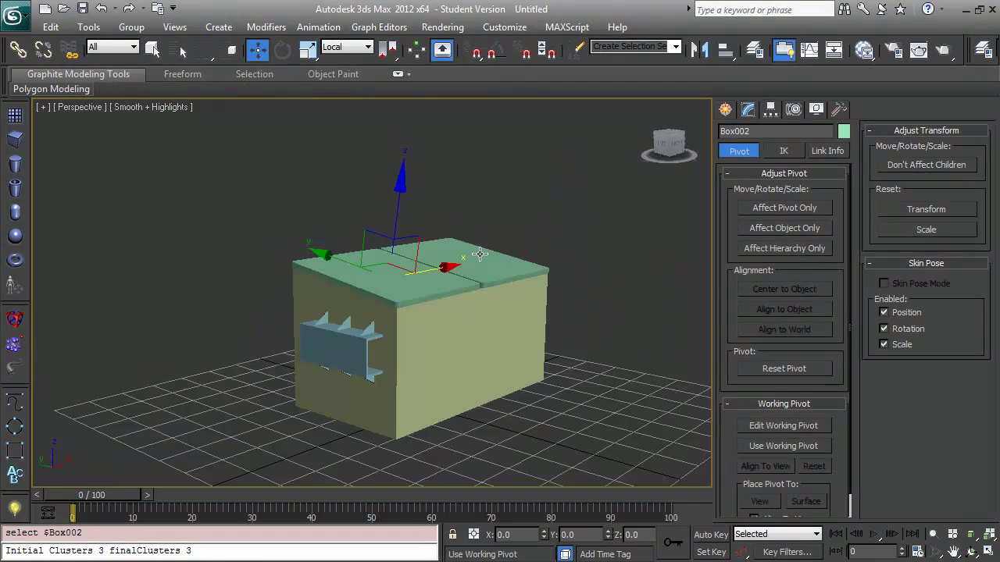
alt+middle_drag(480, 254, 461, 303)
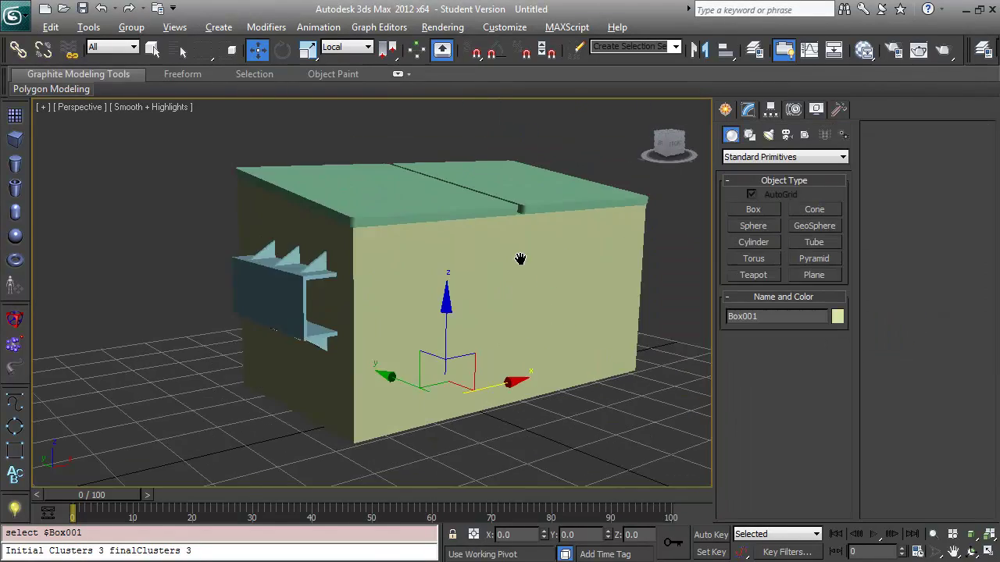
Inset the four side faces of the dumpster body as a group to form narrow bands along its top and bottom.
alt+middle_drag(520, 259, 539, 250)
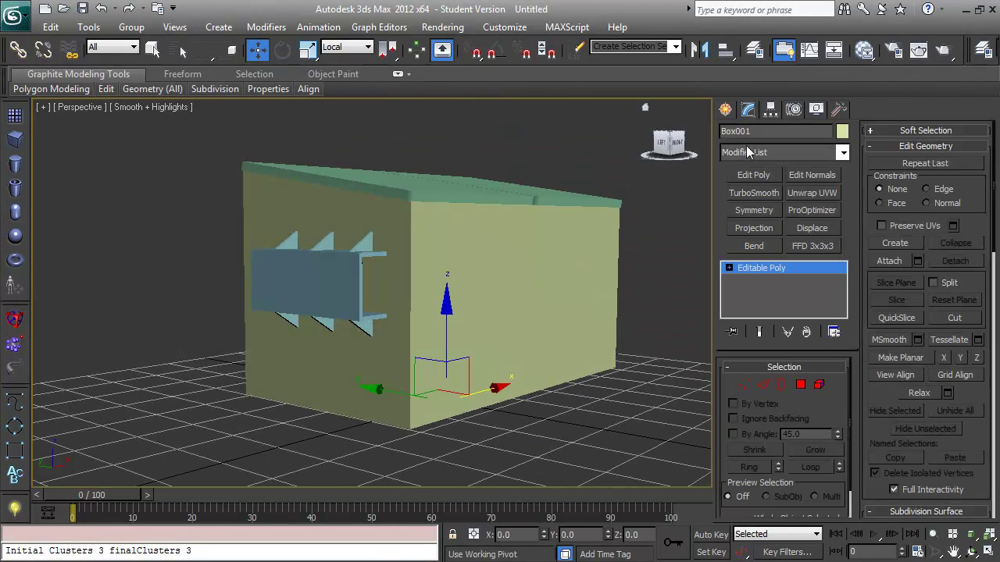
click(800, 384)
alt+middle_drag(469, 312, 382, 346)
key(r)
drag(538, 200, 539, 202)
alt+middle_drag(423, 303, 413, 369)
key(ctrl+d)
alt+middle_drag(489, 355, 545, 222)
key(2)
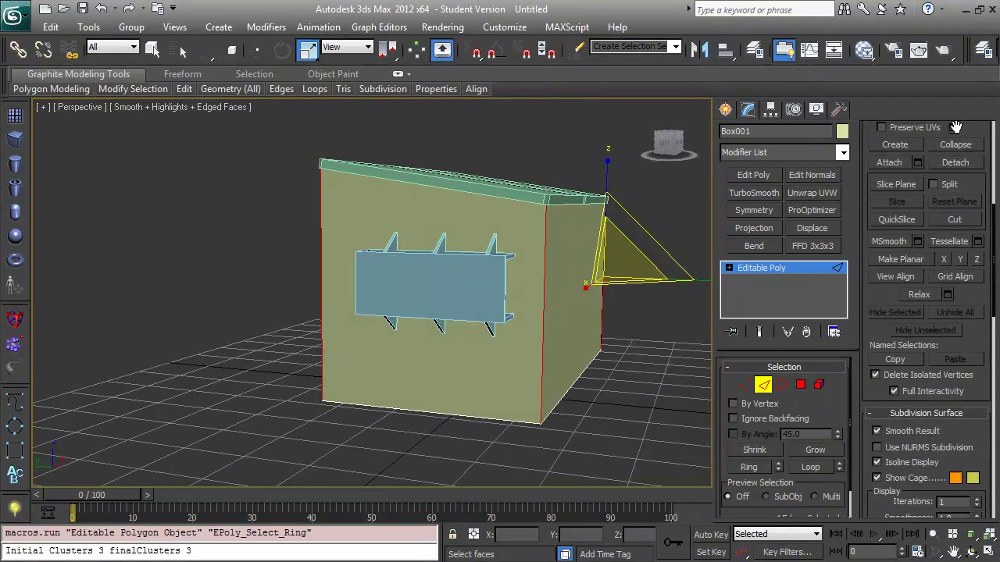
key(4)
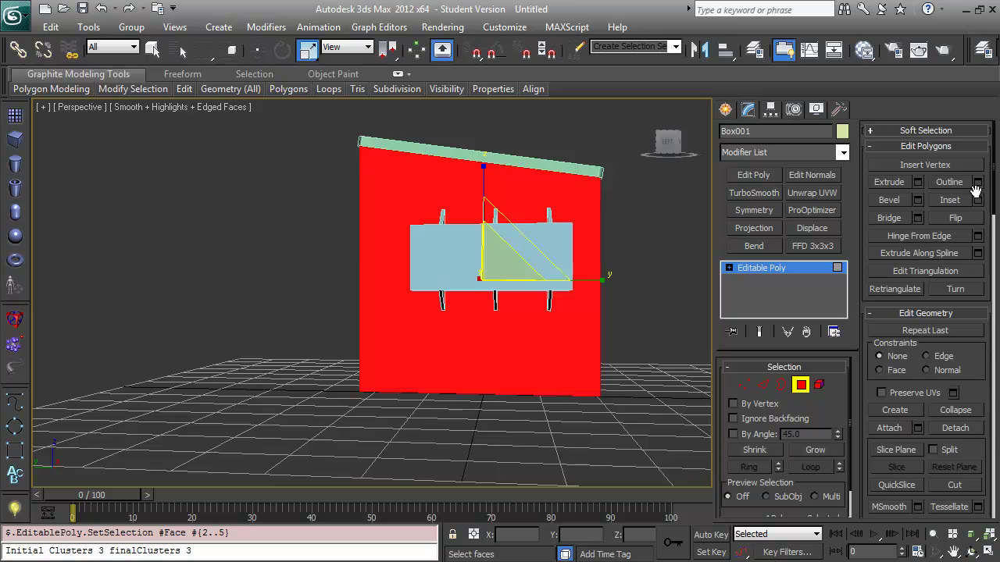
alt+middle_drag(453, 304, 417, 443)
click(417, 443)
Push the body's side wall faces slightly inward so the top and bottom bands protrude.
alt+middle_drag(549, 332, 570, 309)
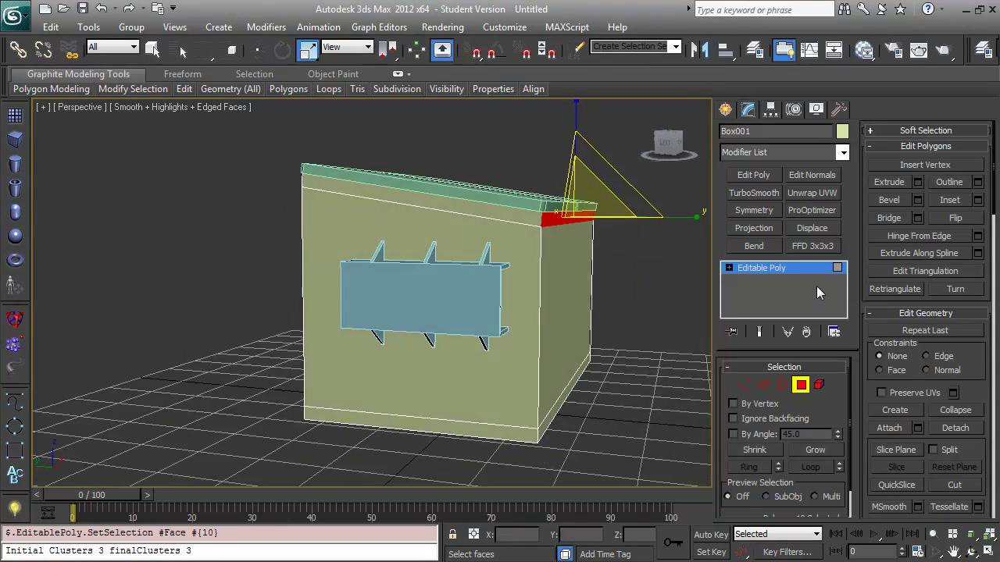
key(w)
drag(583, 295, 617, 308)
alt+middle_drag(617, 309, 437, 336)
click(507, 414)
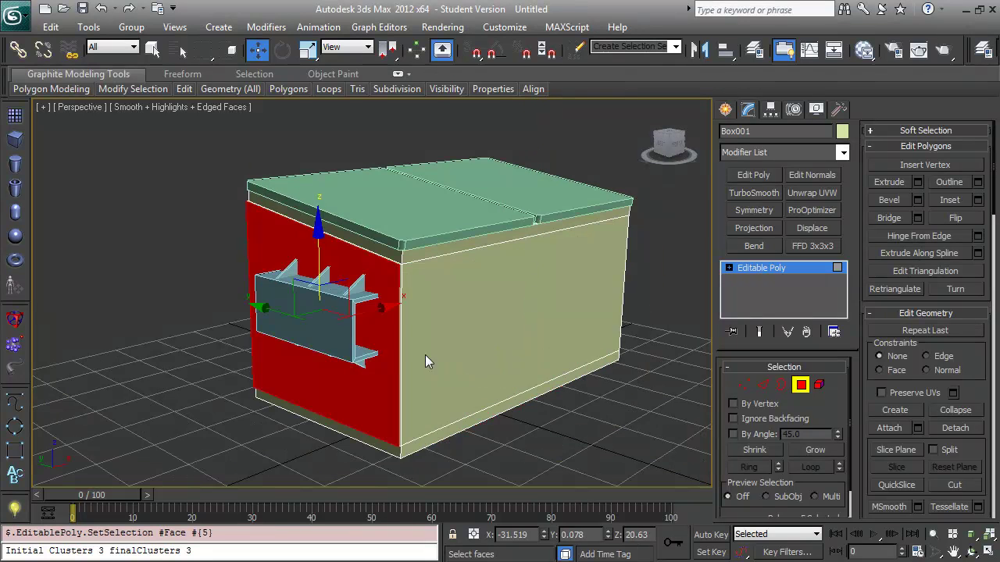
alt+middle_drag(344, 361, 489, 336)
click(460, 342)
Create a four-sided cylinder about 36.5 high with one height segment, place it at the body's front-left corner and scale its thickness to about 53%.
click(725, 108)
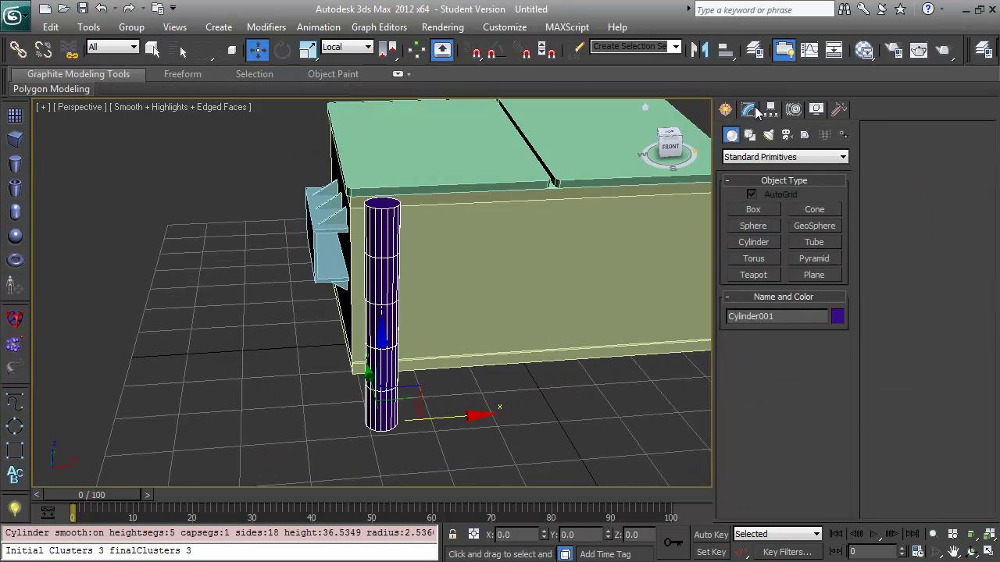
click(748, 108)
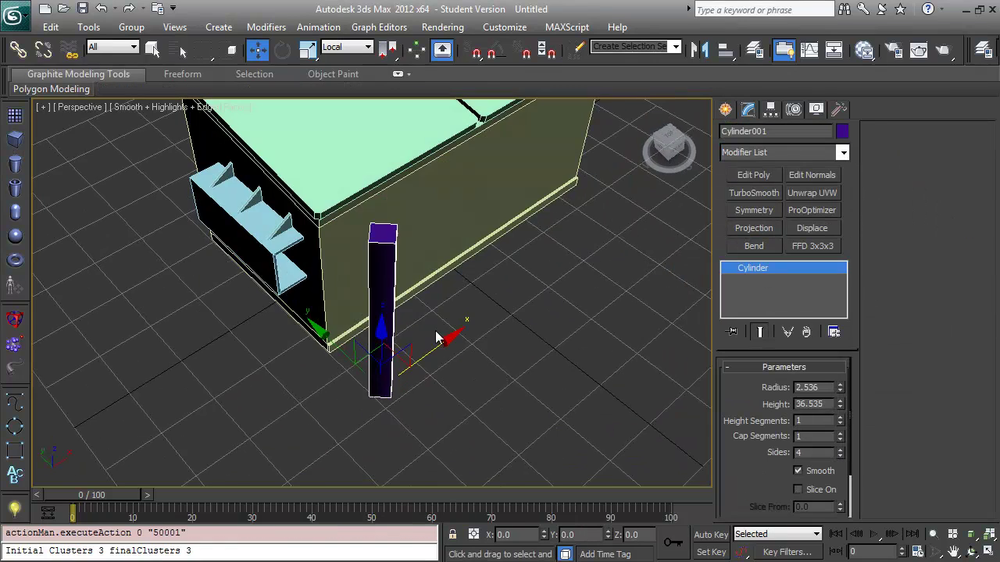
drag(385, 350, 336, 292)
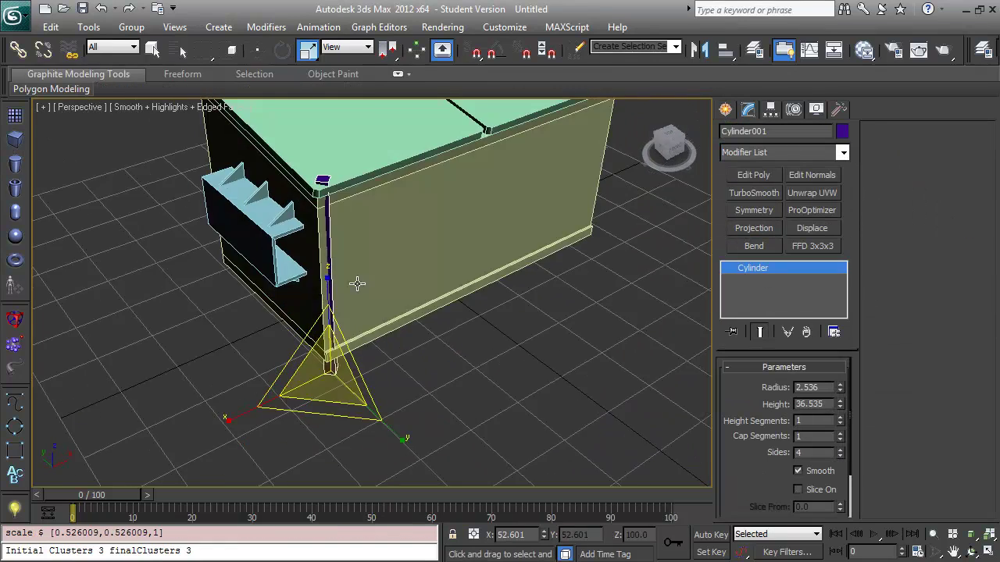
key(ctrl+z)
key(w)
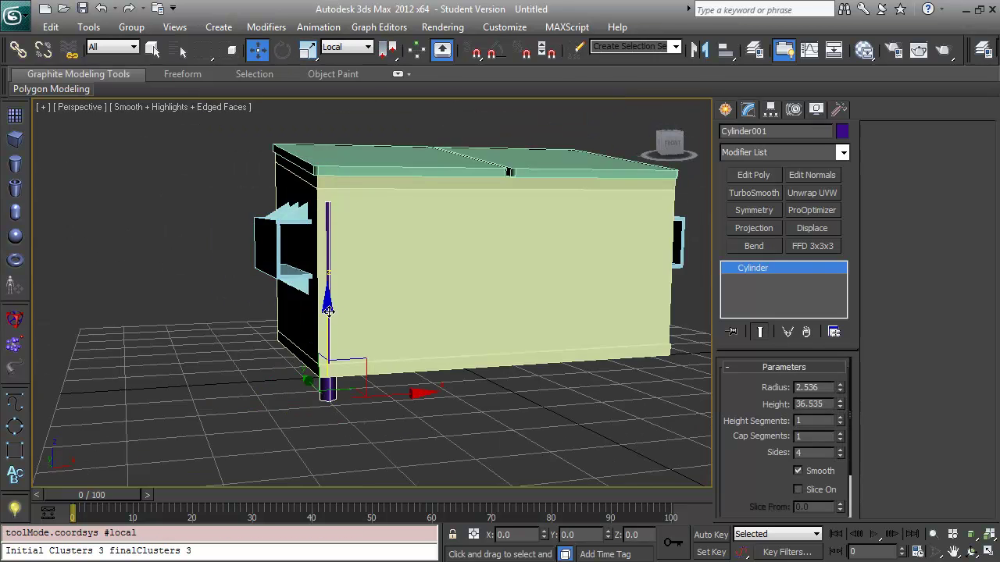
Raise the corner post, rotate it square to the walls, scale its height to about 84% and fit it into the corner.
drag(328, 315, 329, 303)
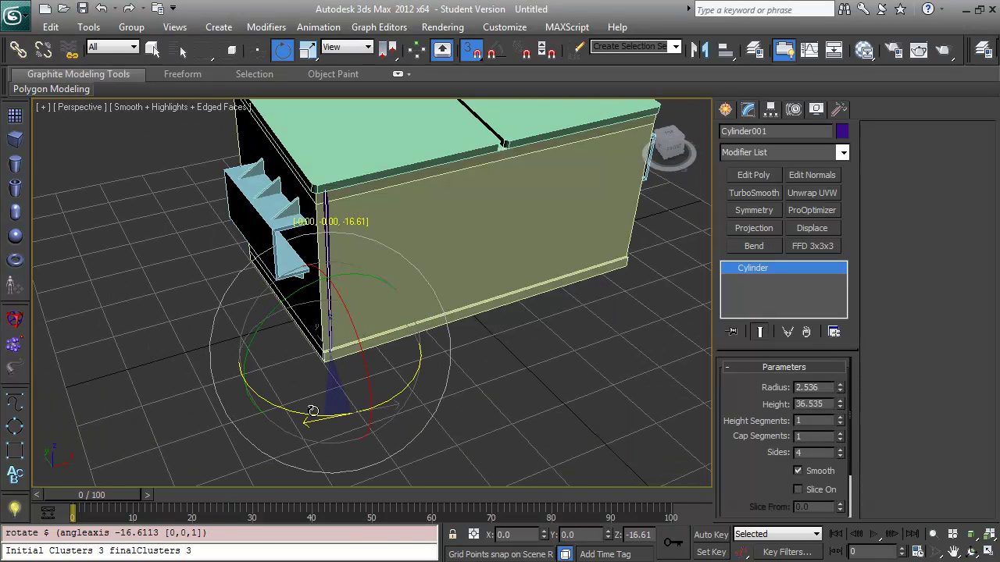
key(w)
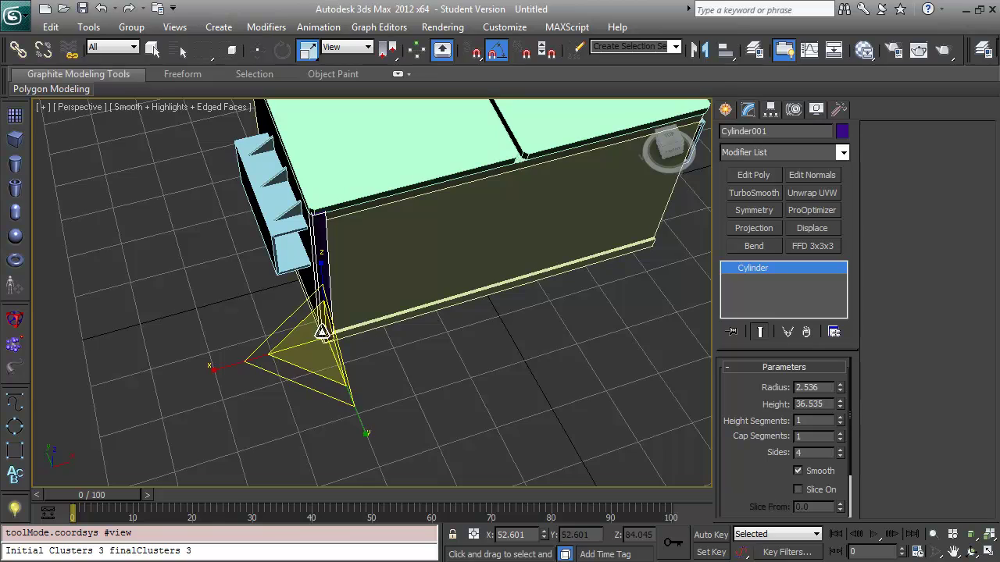
key(w)
drag(437, 390, 428, 393)
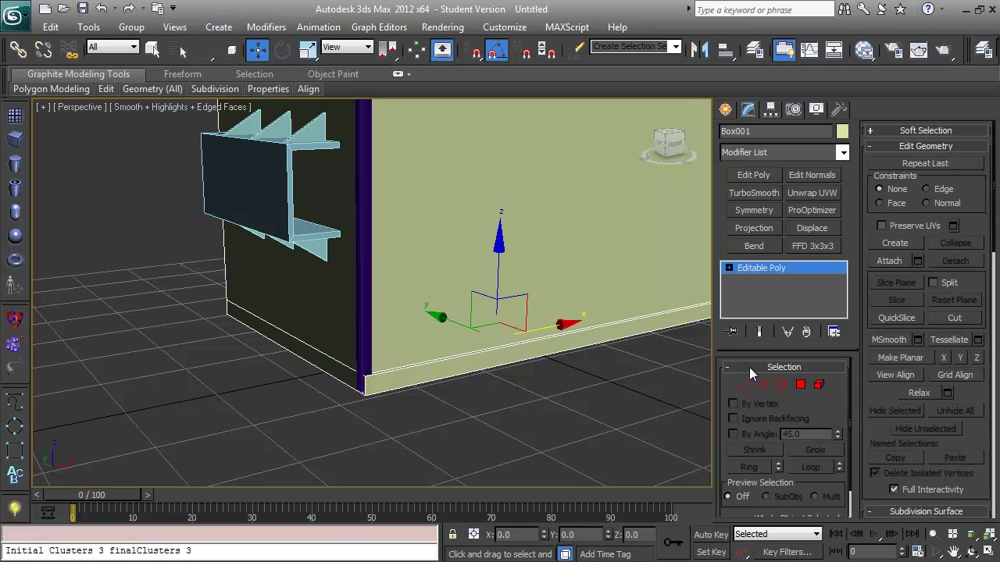
Select the body's bottom band faces and scale them outward horizontally to cover the foot of the corner post.
click(528, 358)
key(ctrl+z)
key(ctrl+Page_Up)
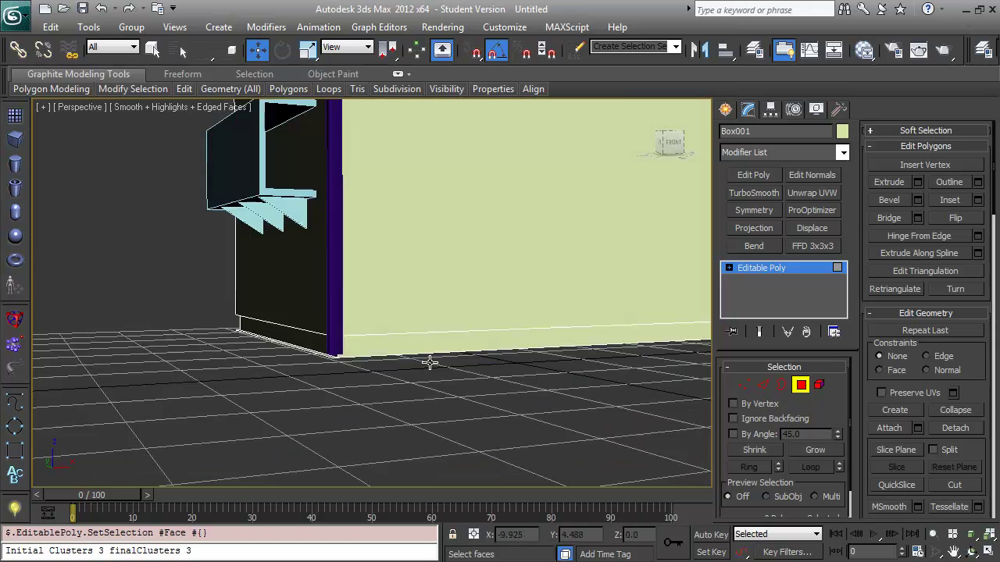
key(ctrl+z)
alt+middle_drag(428, 365, 238, 371)
ctrl+click(464, 461)
key(r)
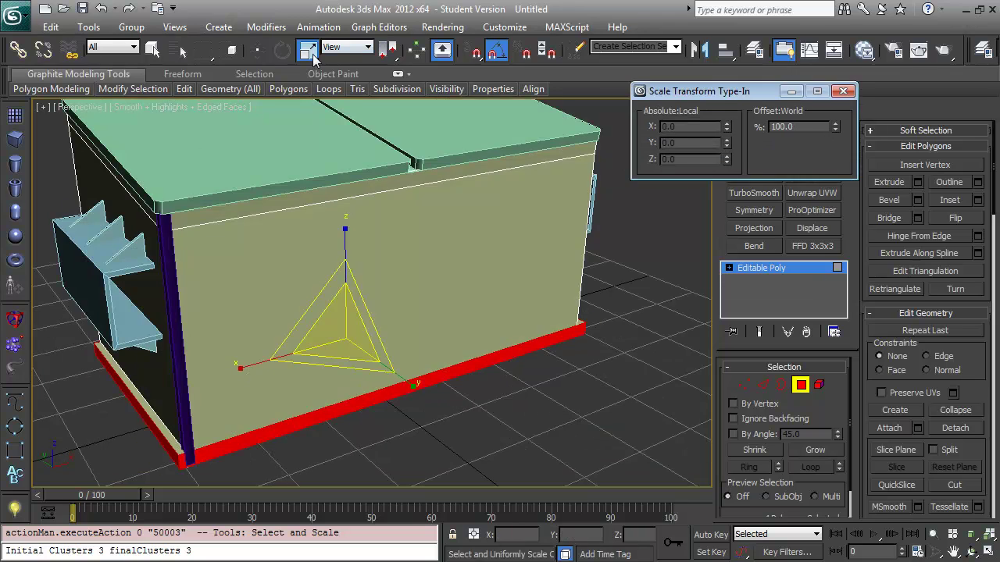
alt+middle_drag(546, 234, 342, 226)
key(F12)
key(z)
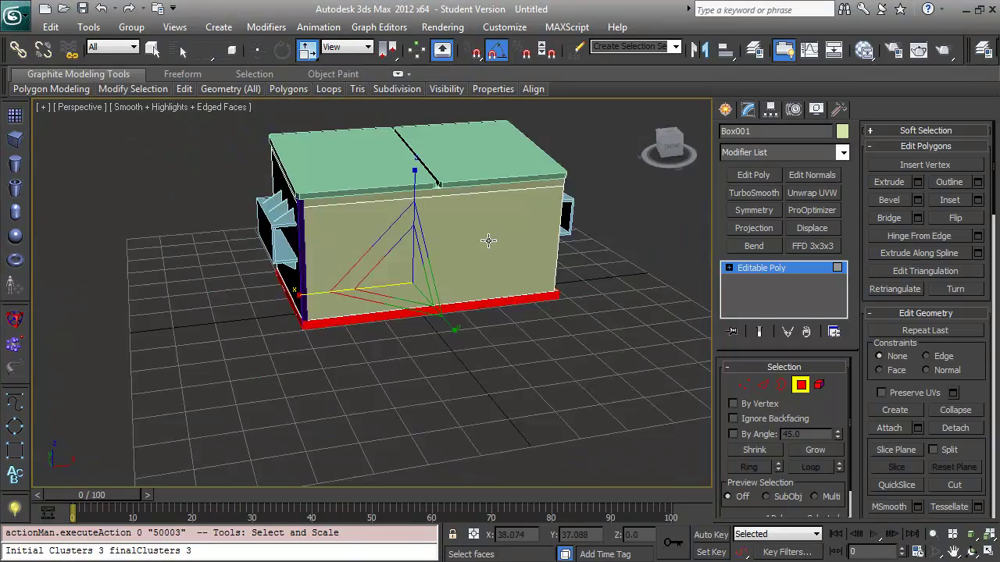
Try to mirror the front-left corner post to the opposite corner with a flipped X-axis Symmetry modifier.
key(q)
click(296, 256)
key(z)
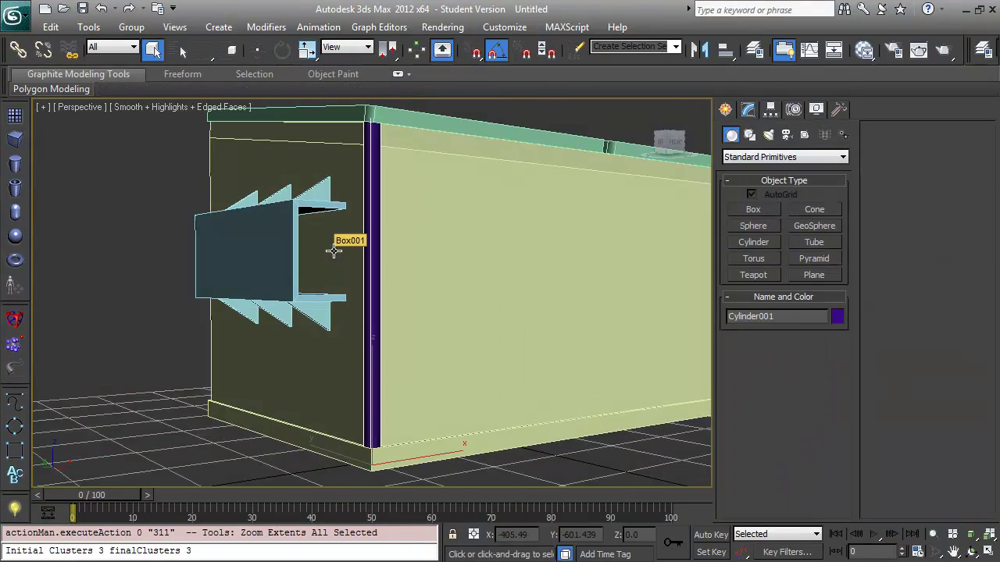
alt+middle_drag(553, 334, 453, 273)
click(770, 109)
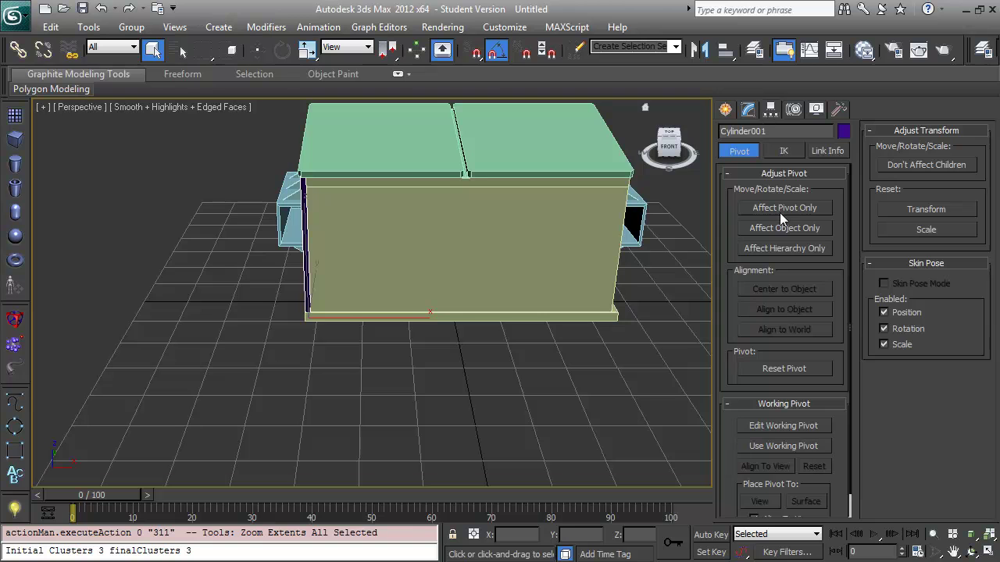
click(748, 109)
click(843, 152)
click(843, 153)
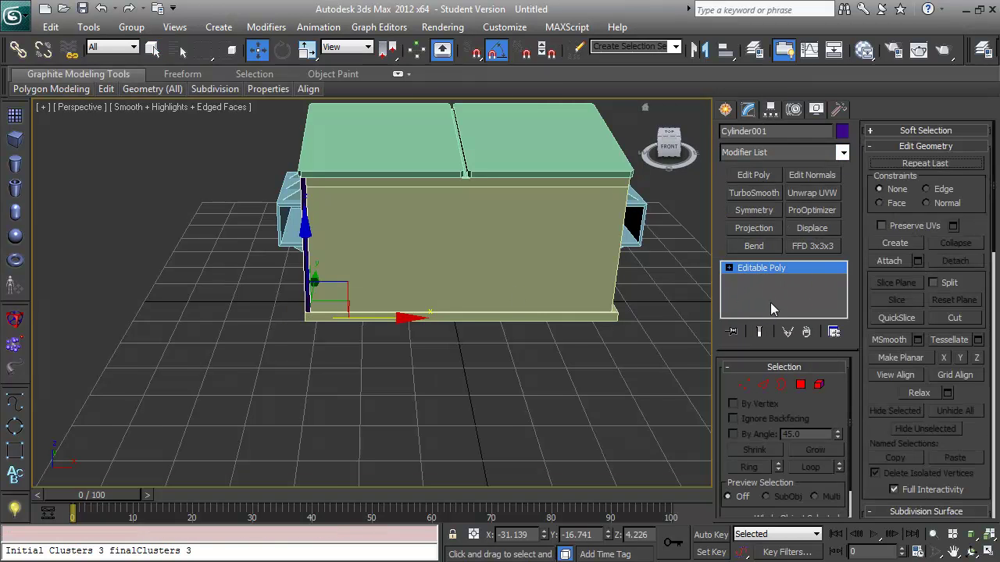
key(4)
click(843, 153)
click(738, 367)
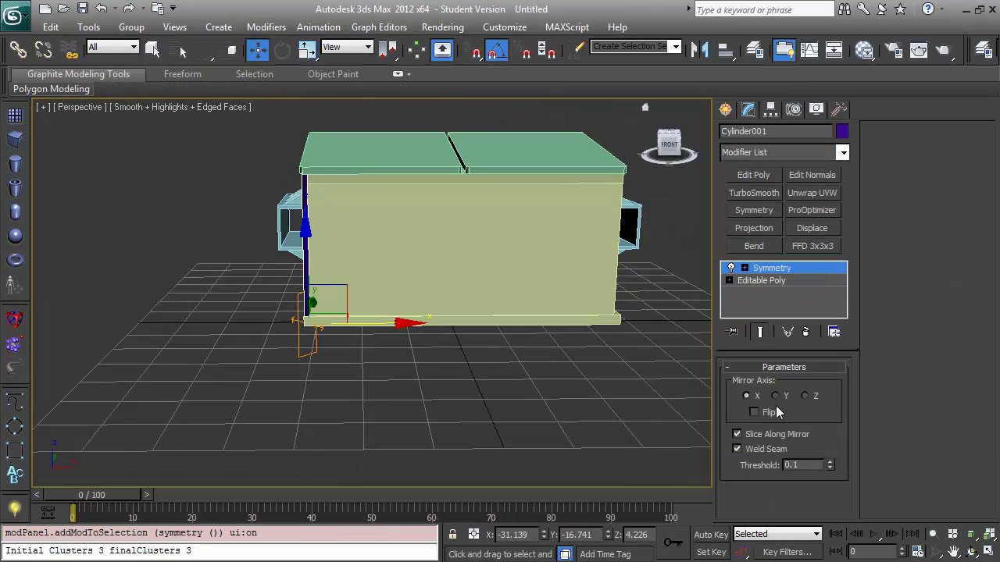
alt+middle_drag(684, 373, 779, 416)
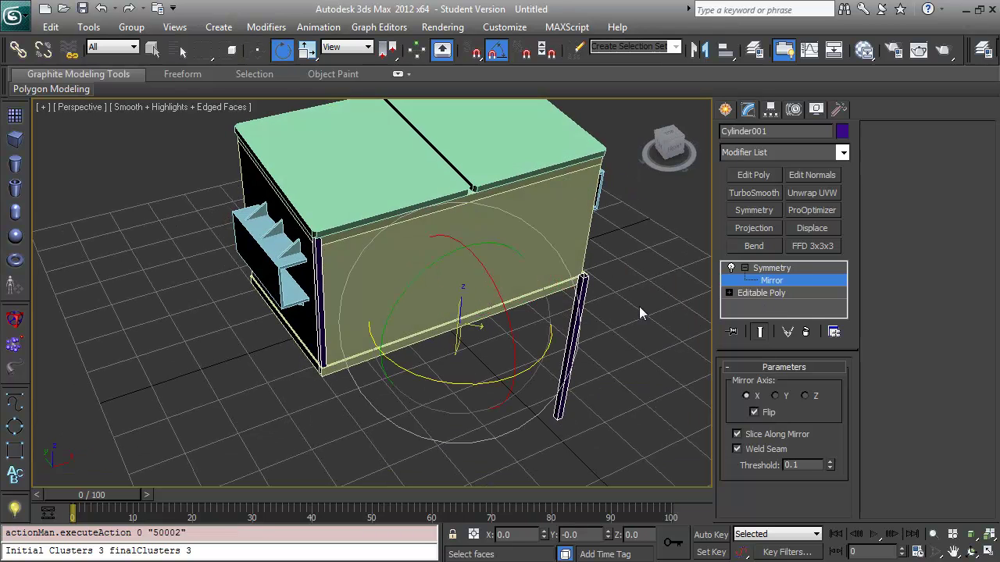
Reset the corner post's transform with Reset XForm, collapse its stack and mirror it with a flipped X-axis Symmetry modifier.
click(839, 109)
click(783, 301)
click(783, 404)
click(748, 109)
right_click(769, 268)
click(830, 297)
click(753, 210)
click(753, 412)
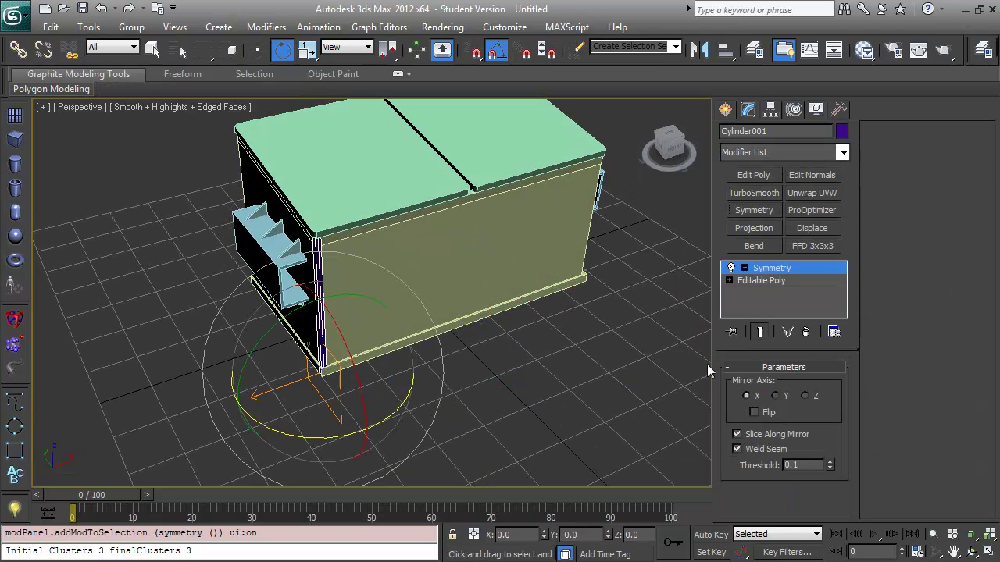
Extrude the body's front top-band face outward to cover the tops of the corner posts.
alt+middle_drag(688, 391, 412, 235)
scroll(531, 294, up, 5)
key(4)
click(419, 251)
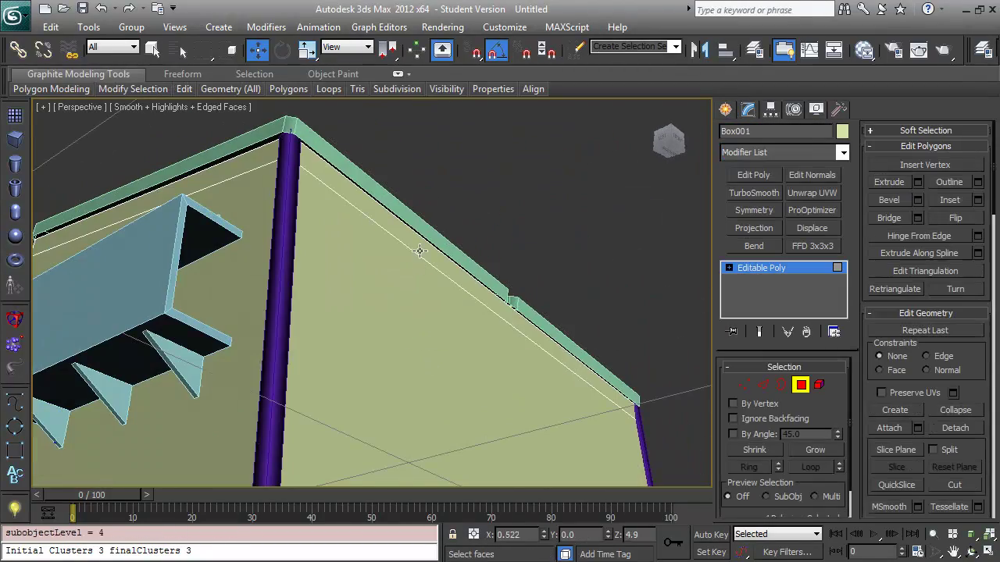
key(shift+z)
key(ctrl+z)
key(ctrl+z)
key(ctrl+z)
key(ctrl+z)
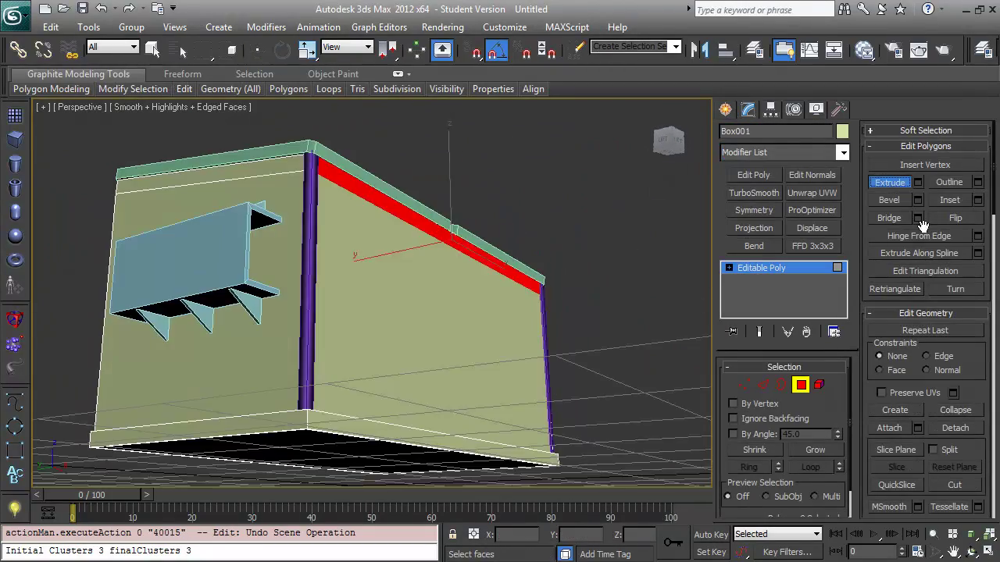
key(ctrl+y)
key(ctrl+y)
key(ctrl+y)
key(ctrl+y)
Select the left lid's front faces and move them forward in Local coordinates to overhang the top band.
key(ctrl+y)
key(ctrl+y)
key(ctrl+y)
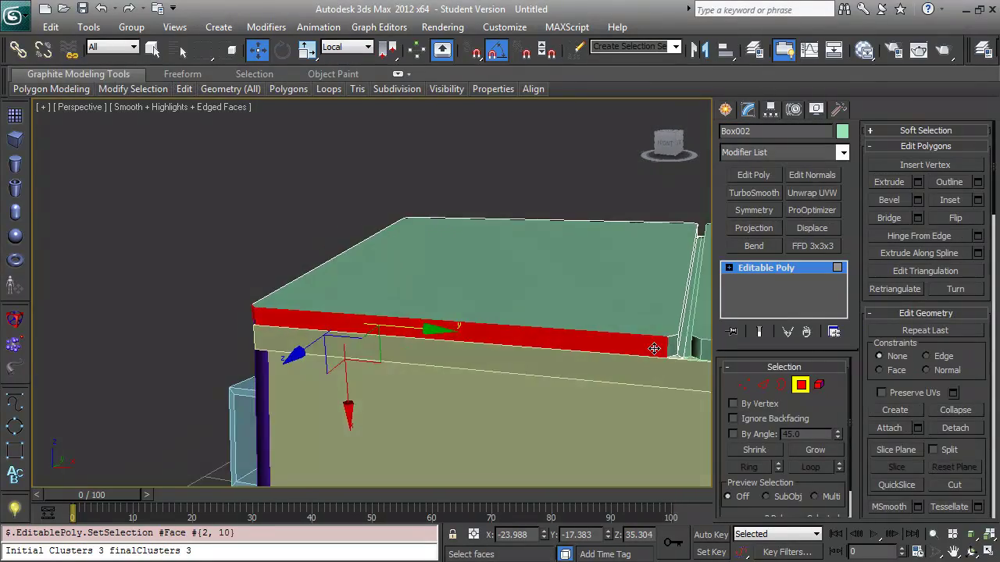
key(ctrl+y)
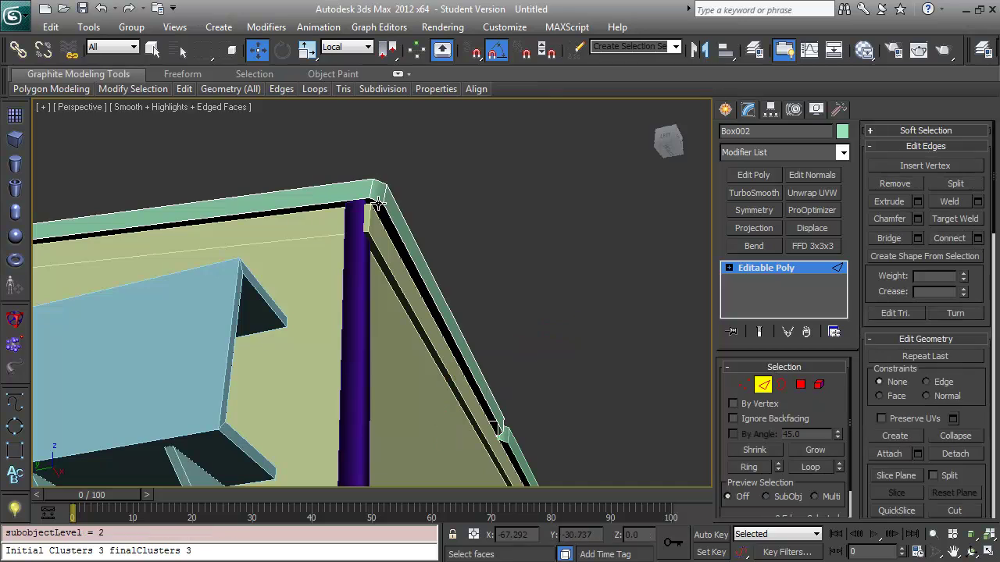
Isolate the left lid and select the border edges around its open underside.
key(ctrl+y)
key(ctrl+y)
key(ctrl+y)
key(ctrl+y)
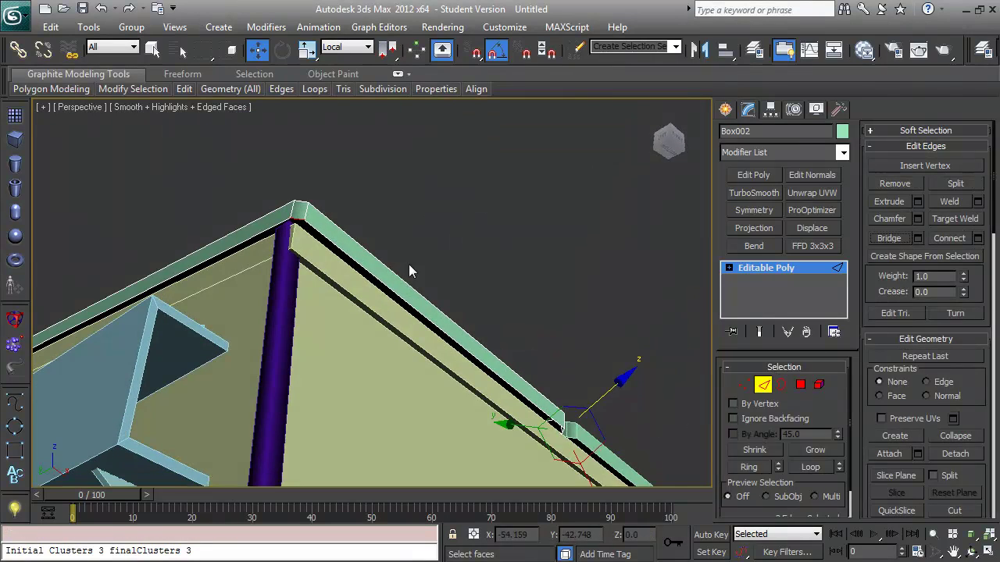
key(ctrl+y)
key(ctrl+y)
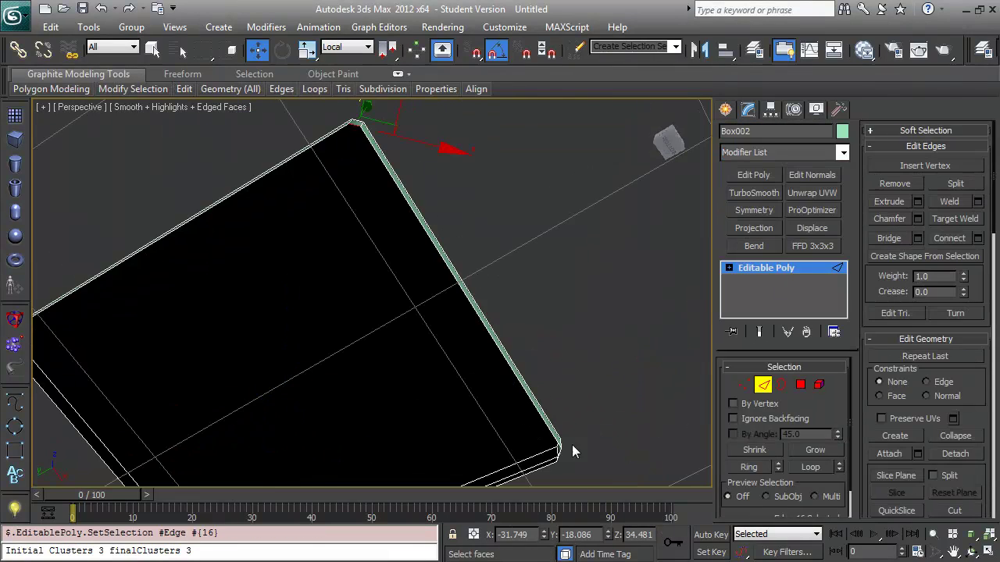
Undo the last edge changes around the lid's front corner.
key(ctrl+z)
key(ctrl+z)
key(ctrl+z)
key(ctrl+z)
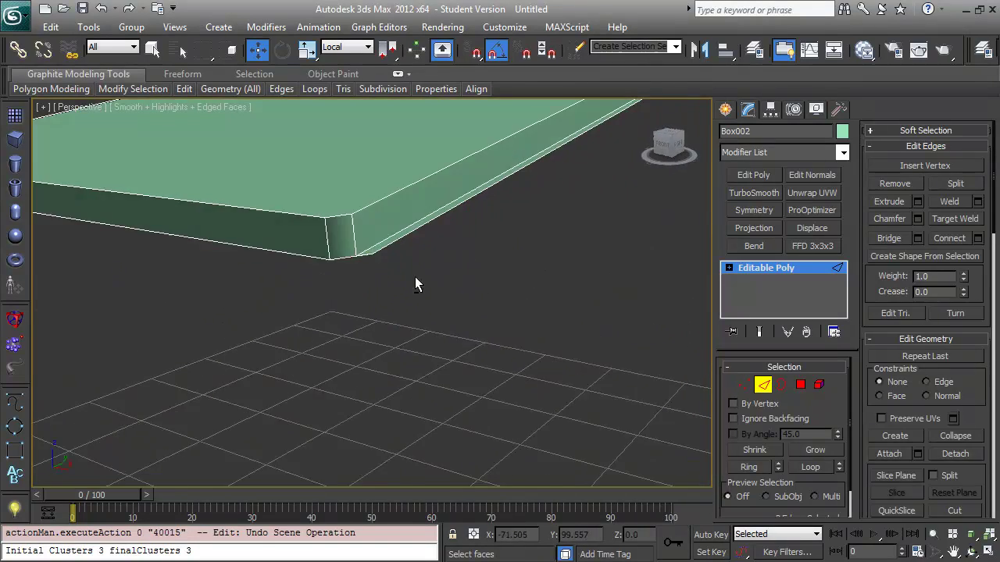
key(ctrl+z)
key(ctrl+z)
key(ctrl+z)
key(4)
key(ctrl+z)
Set the reference coordinate system to View and adjust the corner border edges on the lid's underside.
click(331, 61)
key(ctrl+z)
key(ctrl+z)
key(ctrl+z)
key(ctrl+z)
key(ctrl+z)
key(ctrl+z)
key(ctrl+z)
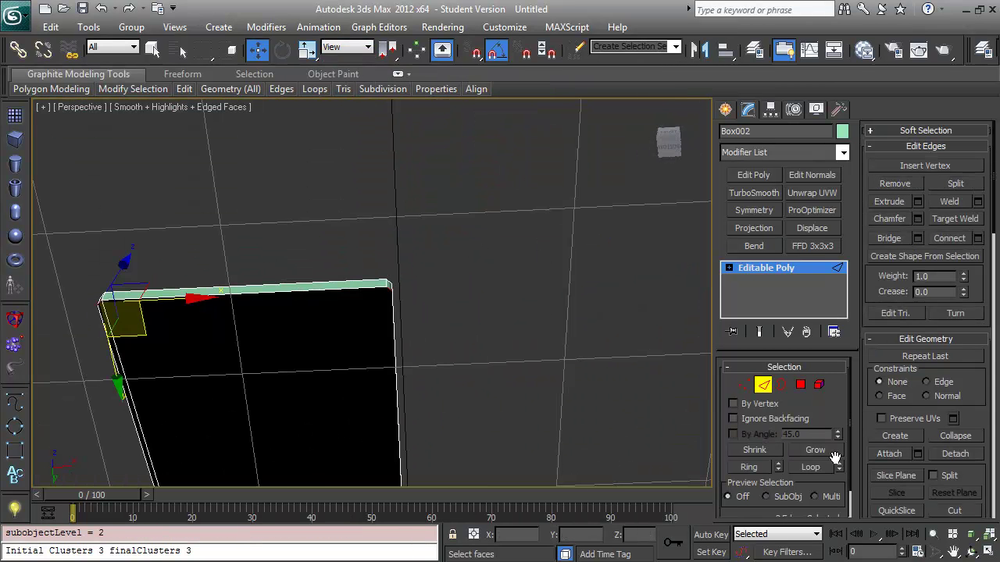
key(ctrl+z)
key(ctrl+z)
Bridge the lid's border edges to close the gap beneath its rim.
click(725, 110)
key(ctrl+z)
key(ctrl+z)
key(ctrl+z)
key(ctrl+z)
key(ctrl+z)
key(ctrl+z)
key(ctrl+z)
key(ctrl+z)
key(ctrl+z)
key(ctrl+z)
key(ctrl+z)
key(ctrl+z)
key(ctrl+z)
key(ctrl+z)
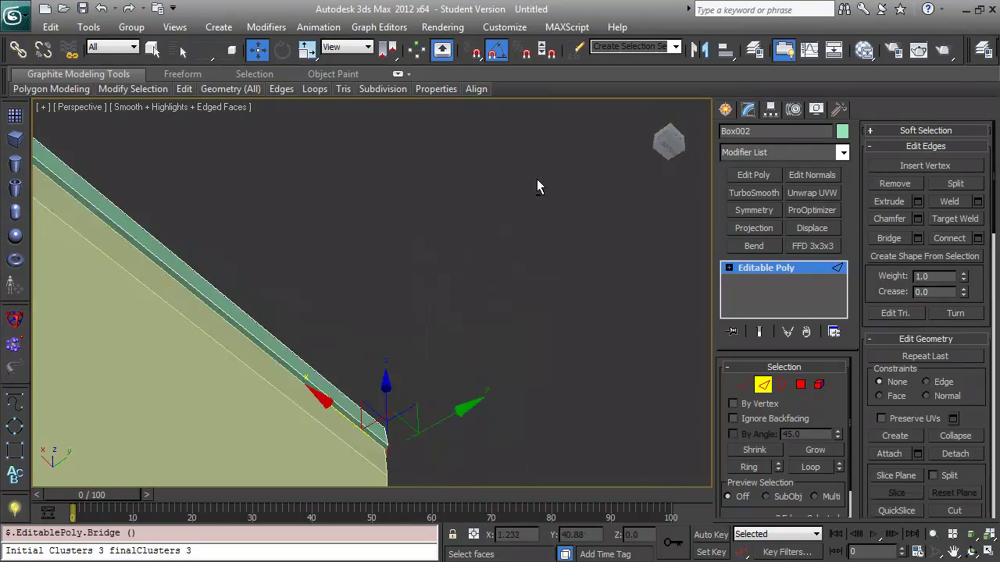
Leave the lid's edges and select the two side bracket objects together.
key(ctrl+z)
key(ctrl+z)
key(ctrl+z)
key(ctrl+z)
key(ctrl+z)
key(ctrl+z)
key(ctrl+y)
key(ctrl+y)
key(ctrl+y)
key(ctrl+y)
key(ctrl+y)
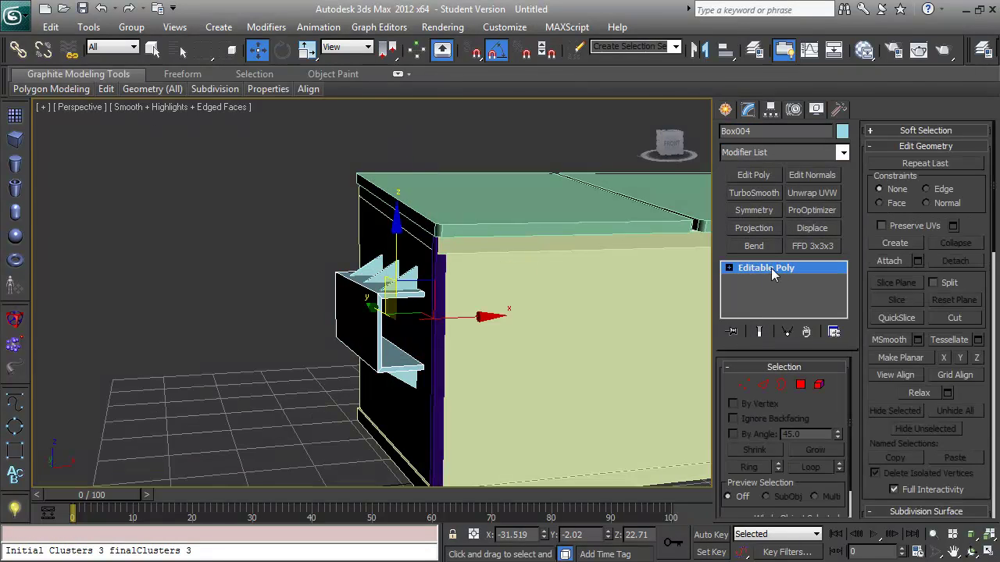
key(ctrl+z)
key(ctrl+z)
key(ctrl+z)
key(ctrl+z)
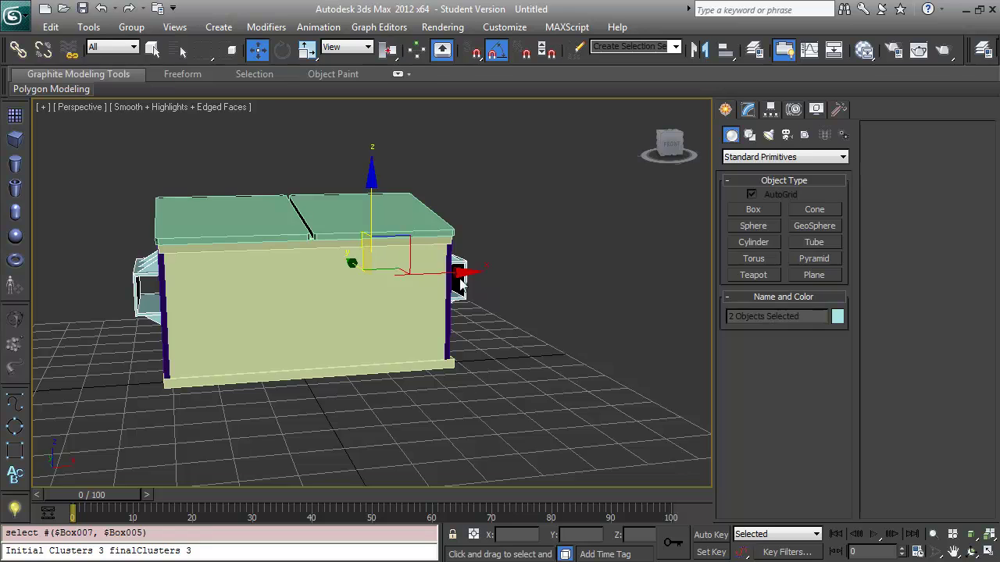
Open the side bracket's base mesh beneath its Symmetry modifier at vertex level and adjust its vertices.
key(ctrl+y)
key(ctrl+y)
key(ctrl+y)
key(ctrl+y)
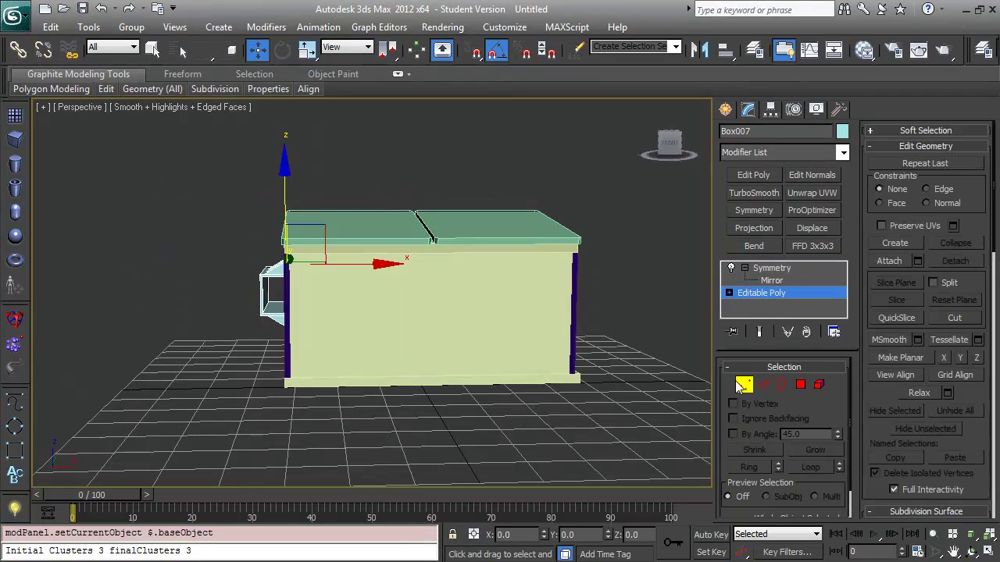
key(ctrl+y)
key(ctrl+y)
key(ctrl+y)
key(ctrl+y)
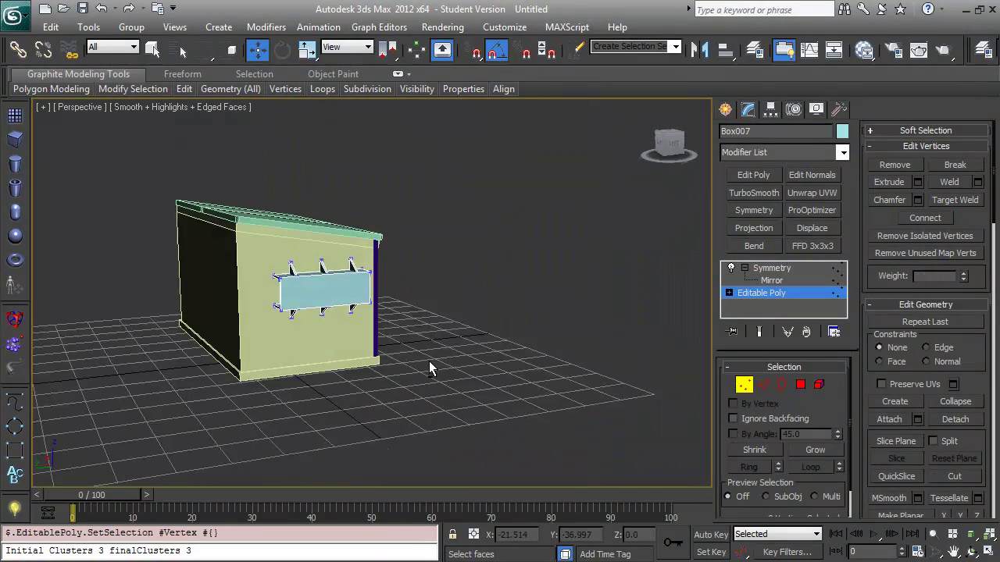
Select the body's front wall face and hide all other objects.
click(355, 281)
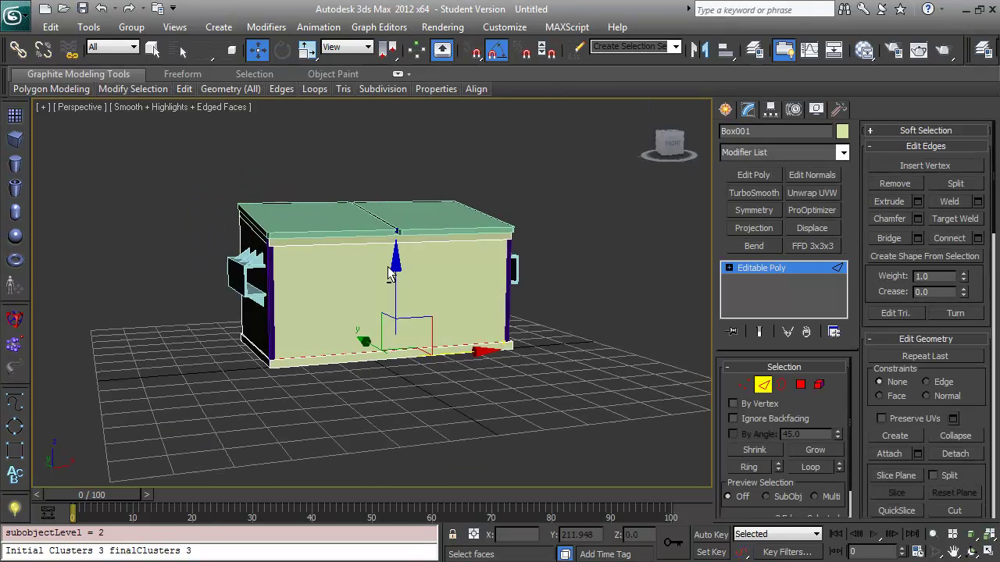
click(800, 384)
click(432, 300)
click(954, 428)
click(420, 290)
click(546, 294)
alt+middle_drag(515, 258, 477, 218)
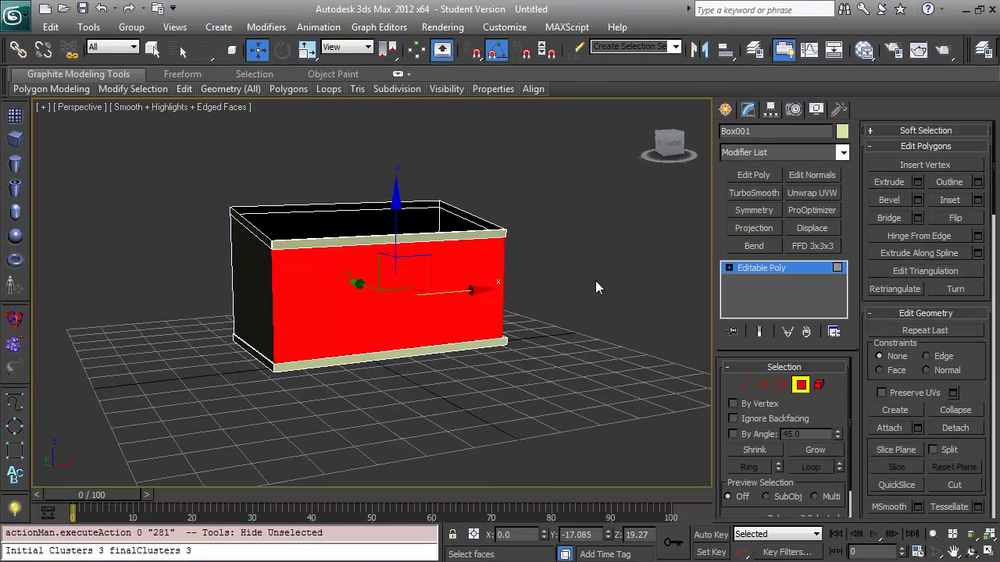
Add two horizontal edges across the front wall and chamfer them by about 0.81 into recessed grooves.
key(2)
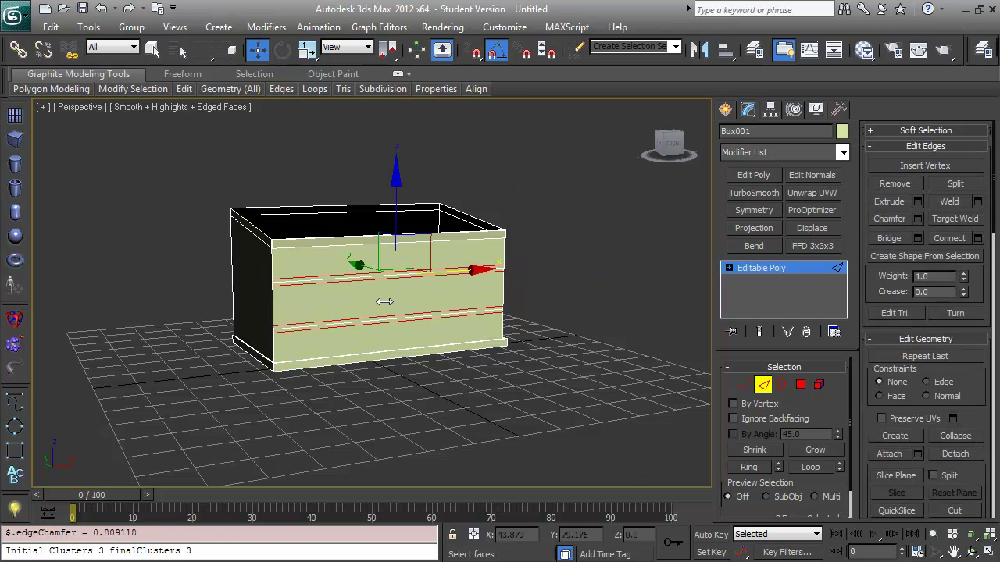
key(4)
click(562, 391)
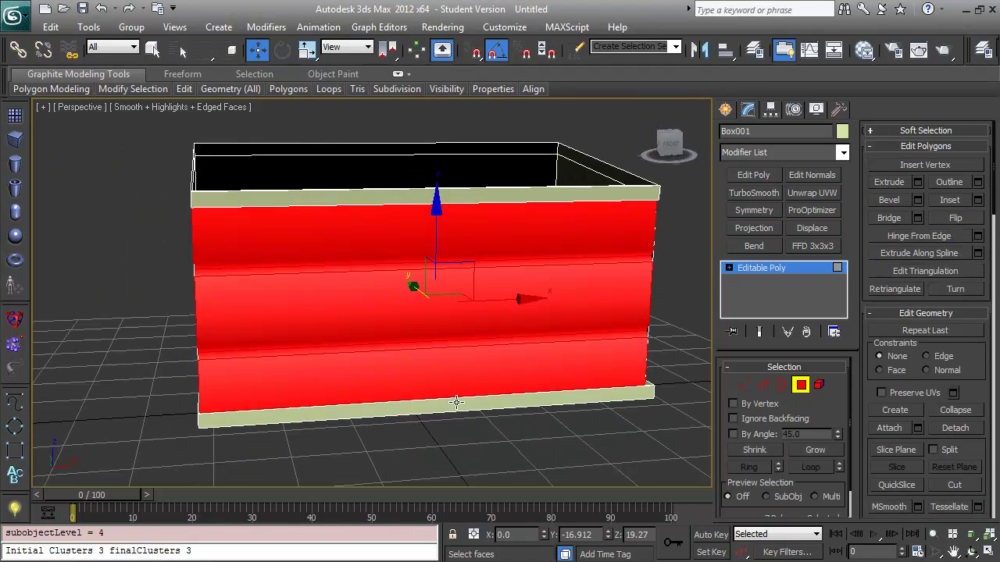
Clear the smoothing groups on the front wall's panel and groove faces to give the grooves hard edges.
click(426, 234)
click(426, 344)
alt+middle_drag(546, 297, 592, 273)
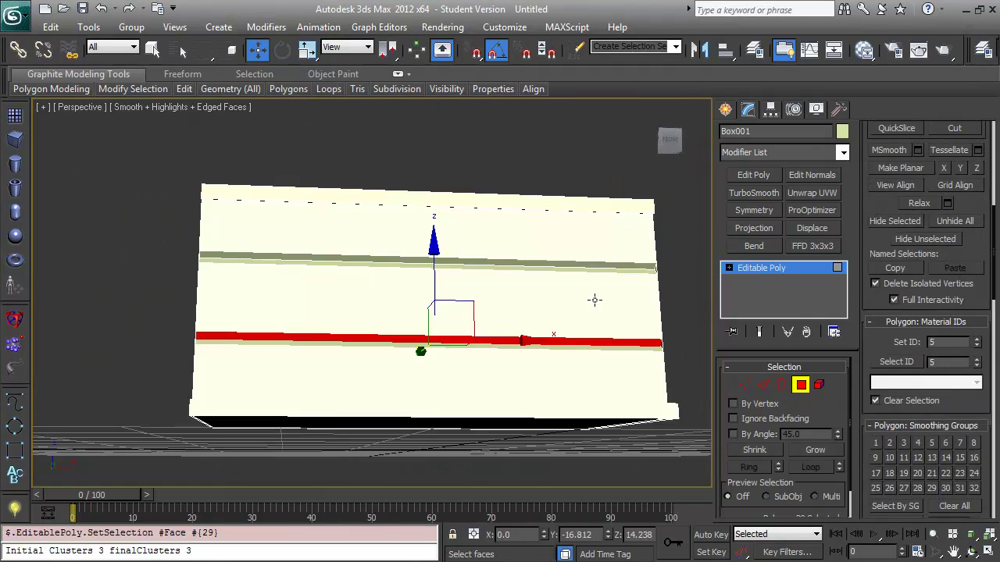
alt+middle_drag(579, 414, 660, 190)
click(725, 108)
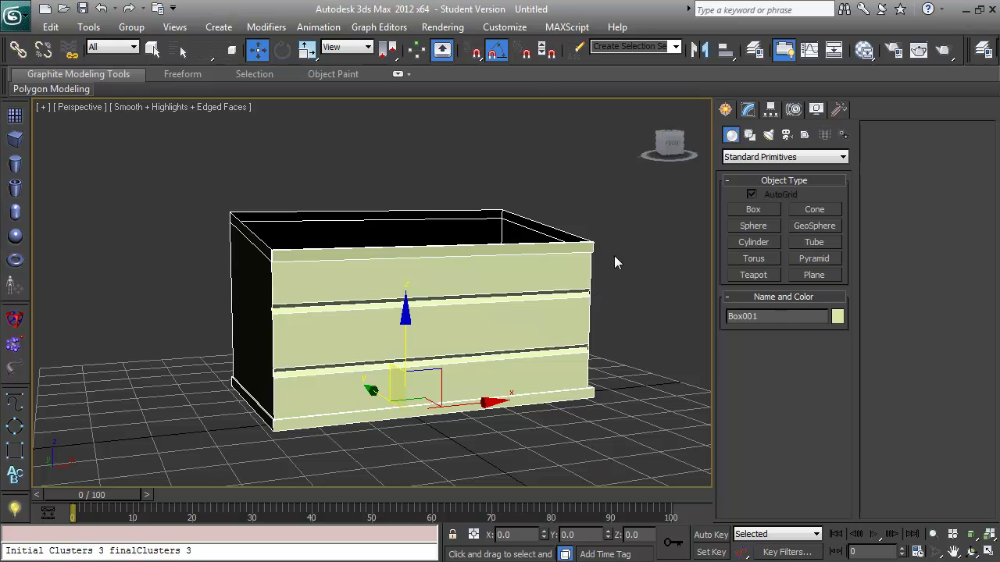
Show the viewport statistics and unhide the dumpster's other parts.
key(ctrl+d)
click(40, 107)
click(111, 292)
click(637, 467)
drag(683, 142, 451, 224)
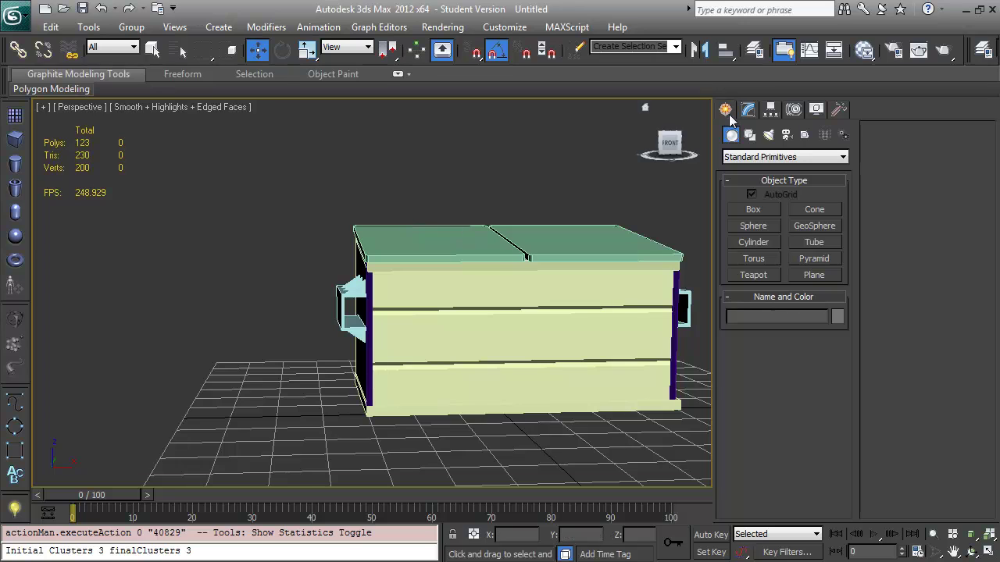
Draw an upright torus from the dumpster's front and move it over the outer edge of the left lid.
click(753, 258)
drag(515, 421, 547, 367)
alt+middle_drag(546, 367, 335, 156)
key(w)
key(f)
key(p)
key(z)
drag(464, 201, 414, 201)
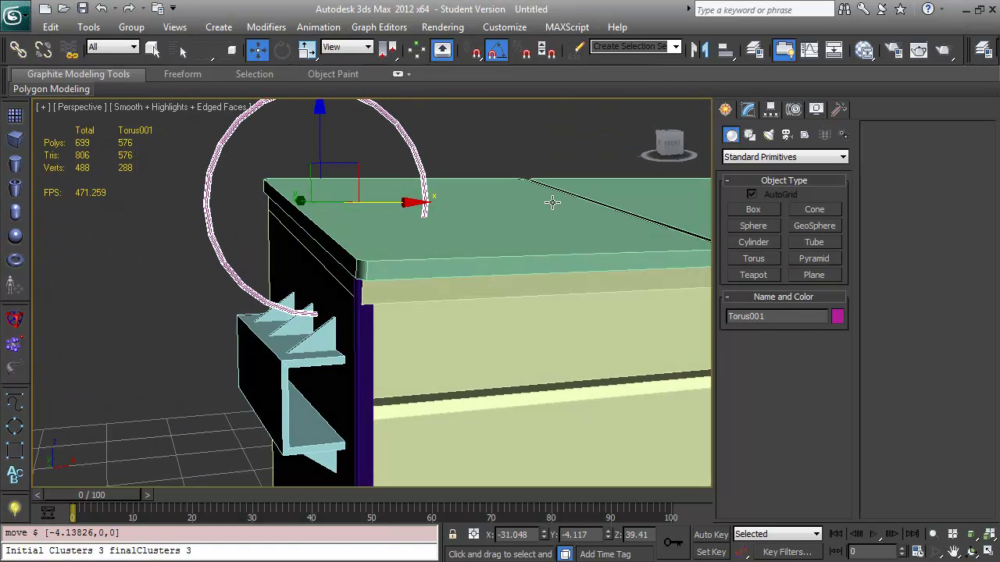
Set the torus to 8 segments and 4 sides, with Radius 1 at 3.65 and Radius 2 at about 1.12.
click(835, 451)
alt+middle_drag(468, 297, 426, 258)
drag(831, 416, 831, 446)
alt+middle_drag(507, 328, 549, 316)
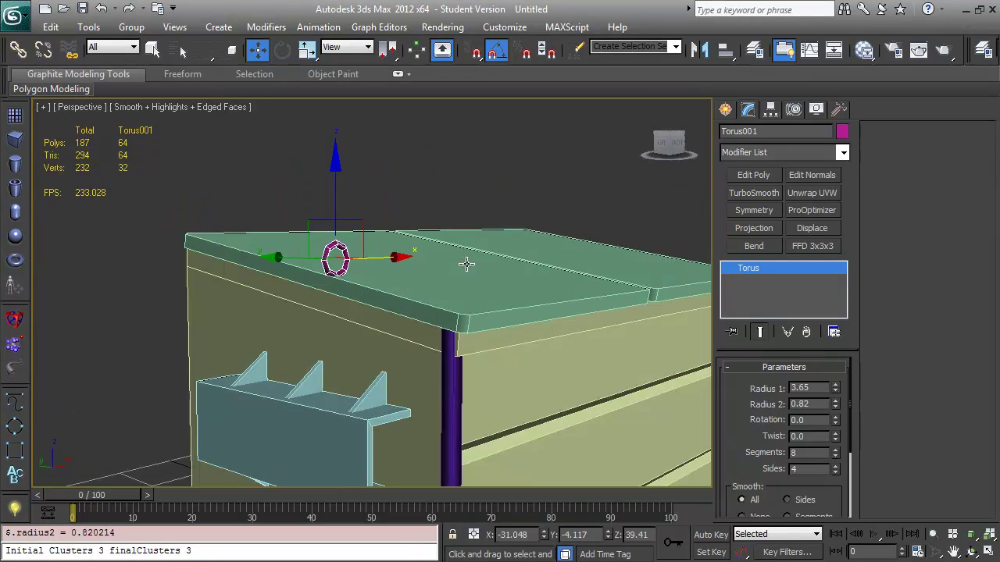
drag(835, 404, 833, 378)
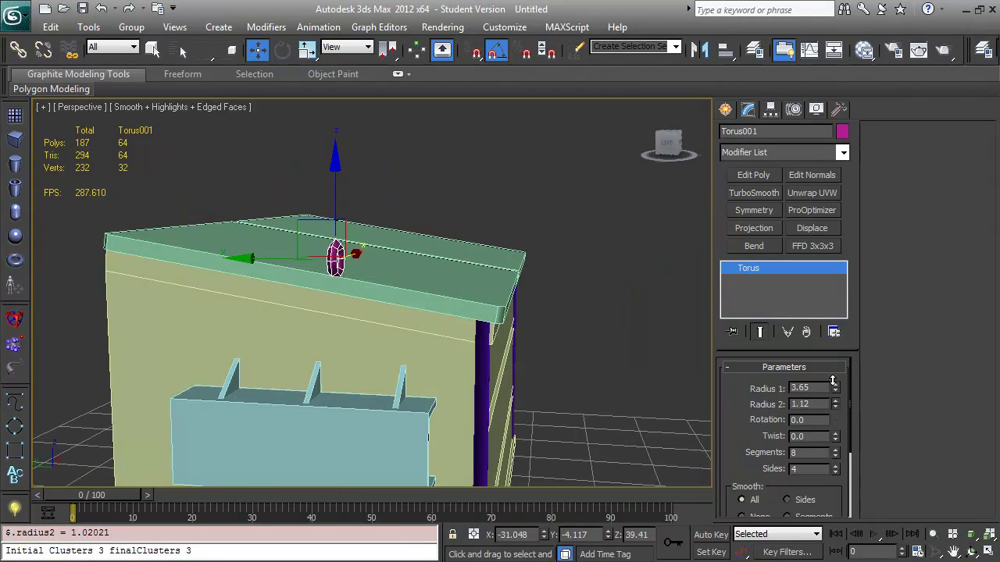
Convert the torus to an editable poly and delete its faces except for one short elbow section.
alt+middle_drag(469, 312, 353, 301)
key(4)
key(Delete)
scroll(357, 280, down, 2)
Extend the elbow's open end edges along X into a straight bar reaching across the left lid.
key(2)
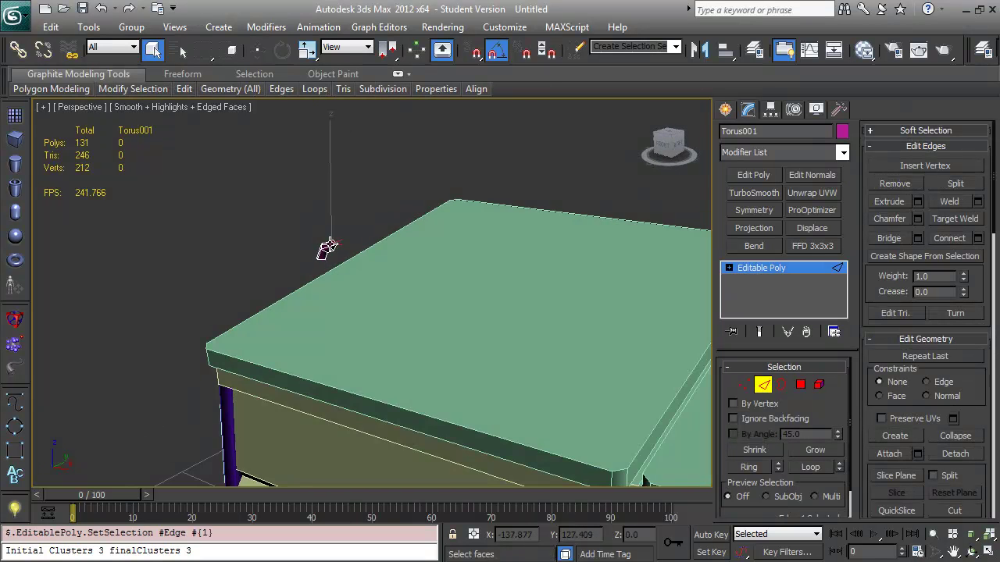
key(ctrl+a)
scroll(355, 258, up, 3)
key(w)
alt+middle_drag(354, 259, 420, 240)
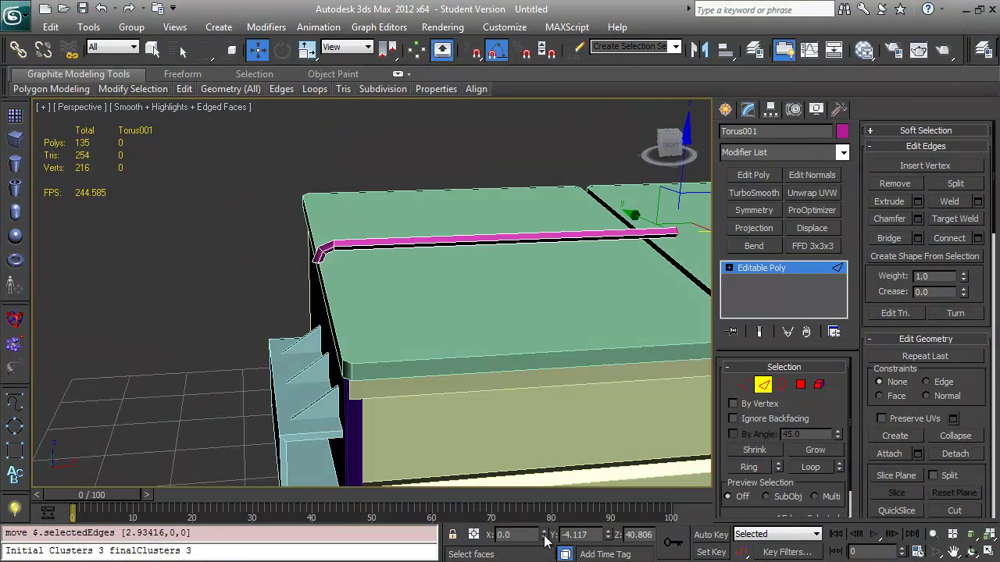
Select the elbow's other open edge loop and extend it down beside the side wall, ending in a short inward bend.
alt+middle_drag(446, 371, 375, 156)
key(alt+l)
shift+drag(379, 148, 386, 199)
alt+middle_drag(386, 199, 387, 203)
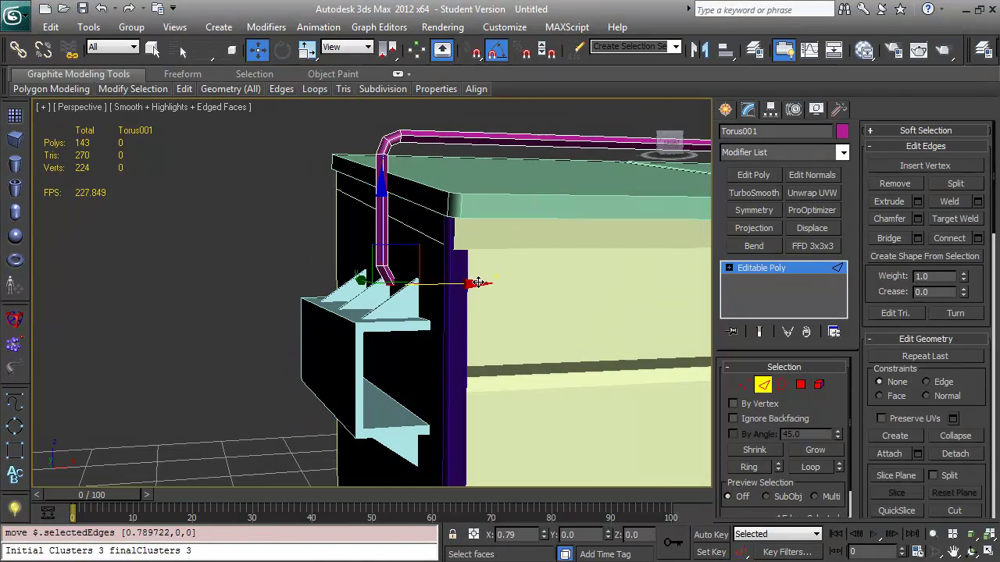
Nudge the vertices at the bar's lower bend upward and rotate the whole bar -20° about the X axis.
key(q)
scroll(323, 218, up, 3)
alt+middle_drag(323, 219, 396, 213)
click(395, 212)
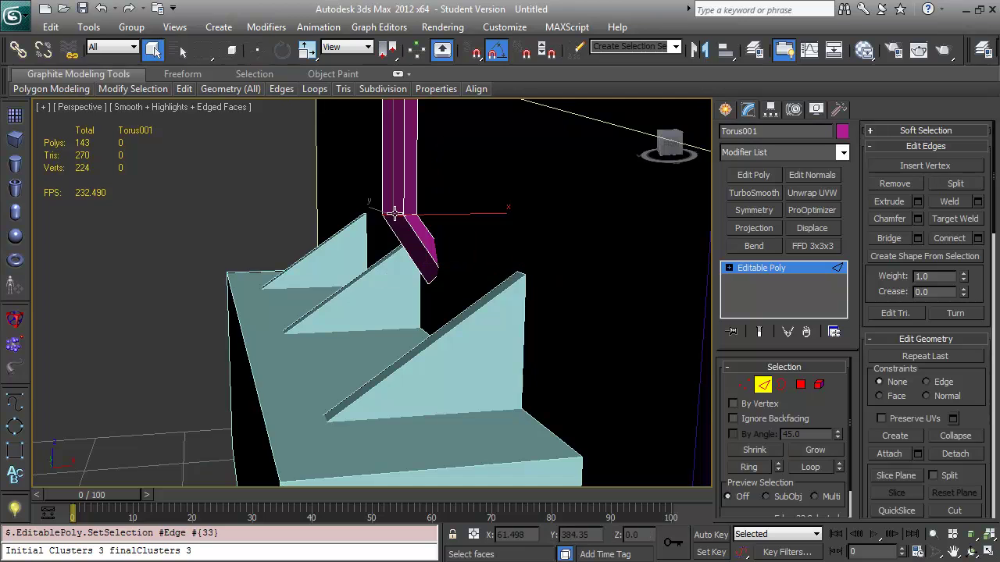
alt+middle_drag(267, 223, 469, 257)
key(1)
key(w)
drag(470, 258, 468, 242)
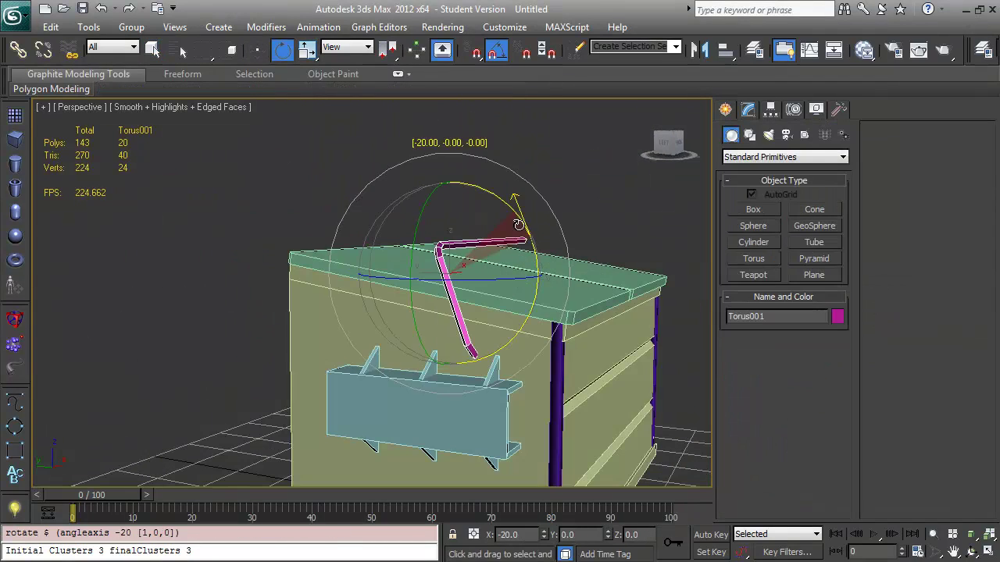
alt+middle_drag(528, 296, 436, 336)
key(1)
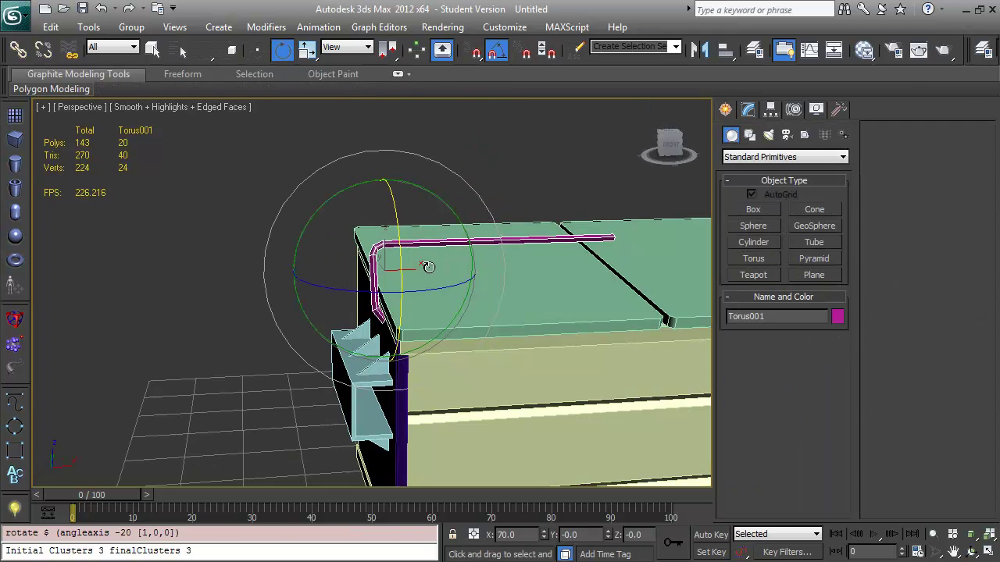
Select all polygons of the lid bar and bring up their smoothing group settings.
key(4)
key(ctrl+a)
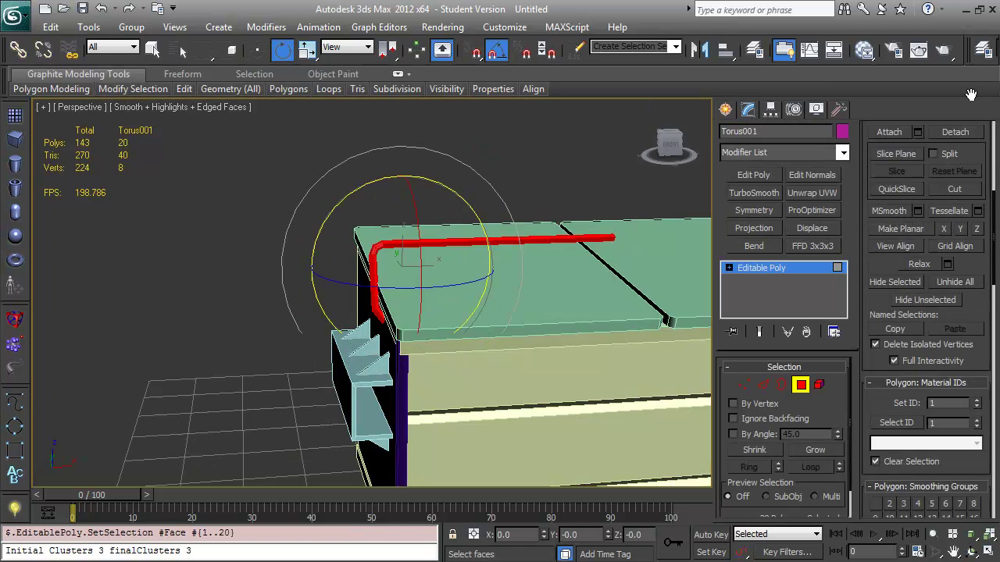
scroll(975, 336, down, 3)
click(725, 109)
Reposition the lid bar so it sits close against the sloped lid and the side wall.
alt+middle_drag(703, 258, 509, 279)
key(w)
drag(509, 280, 492, 250)
alt+middle_drag(492, 250, 509, 266)
click(748, 109)
key(1)
drag(492, 195, 492, 223)
alt+middle_drag(492, 223, 442, 243)
scroll(442, 246, up, 3)
click(725, 110)
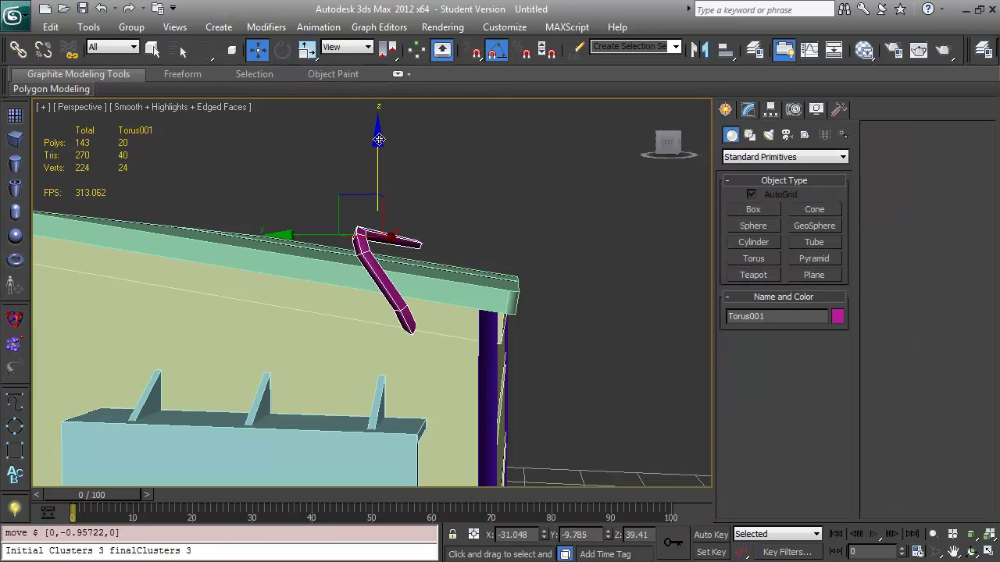
Rotate the lid bar -15° about the X axis to follow the lid's slope.
scroll(546, 264, down, 5)
scroll(453, 297, up, 5)
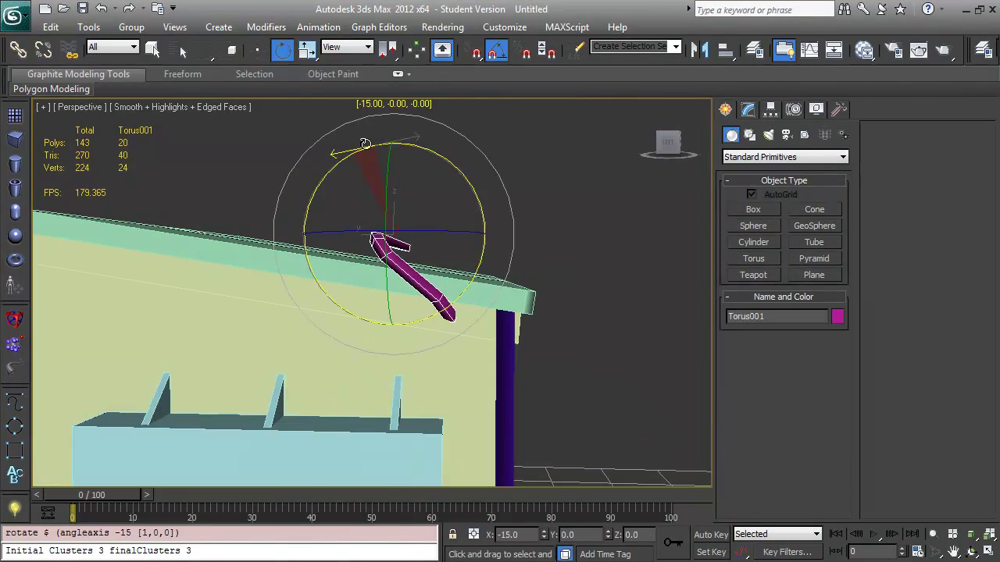
alt+middle_drag(366, 144, 401, 230)
scroll(401, 230, down, 4)
scroll(438, 282, up, 4)
Connect the left lid's cross edges to add a front-to-back edge loop through its middle.
click(439, 283)
key(w)
key(2)
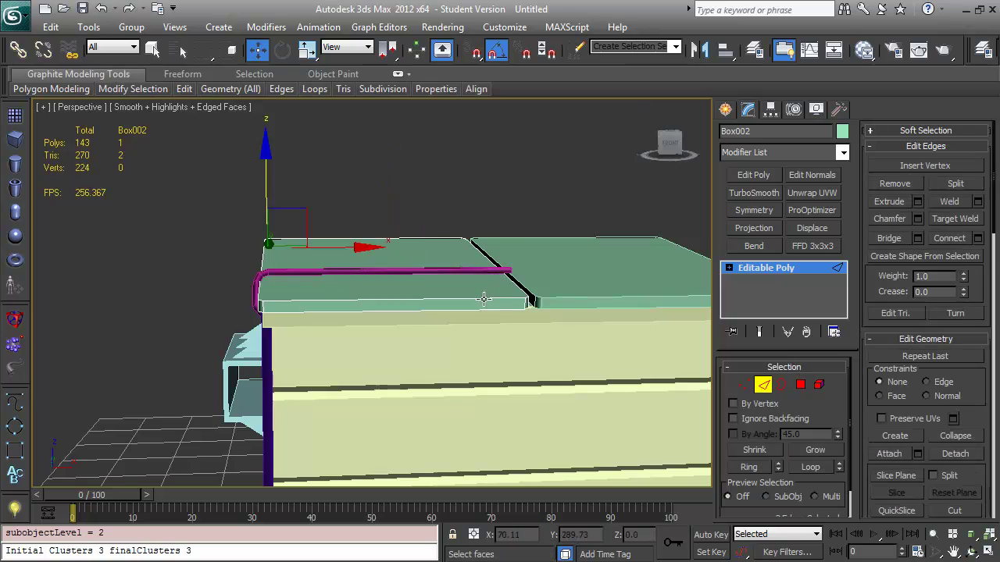
key(q)
alt+middle_drag(408, 295, 791, 475)
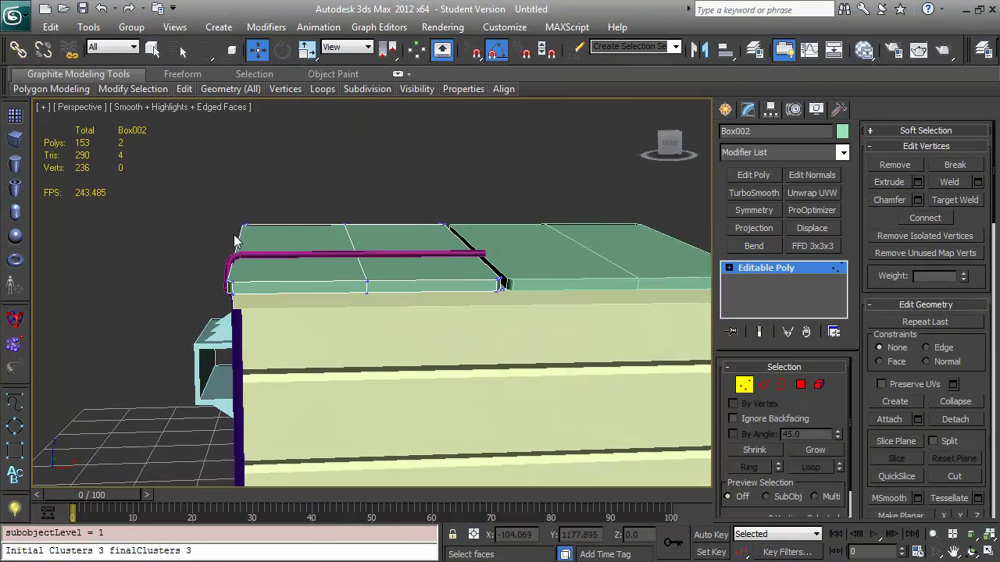
Select the lid's new middle vertices and lower them slightly so the lid sags.
key(w)
drag(173, 186, 515, 301)
mouse_move(515, 301)
alt+middle_down()
mouse_move(438, 258)
mouse_move(515, 301)
alt+middle_up()
drag(358, 187, 359, 195)
Mirror the lid bar across the lids with a flipped Symmetry modifier and show the whole dumpster in plain gray without edges.
alt+middle_drag(379, 219, 747, 113)
key(ctrl+a)
click(747, 109)
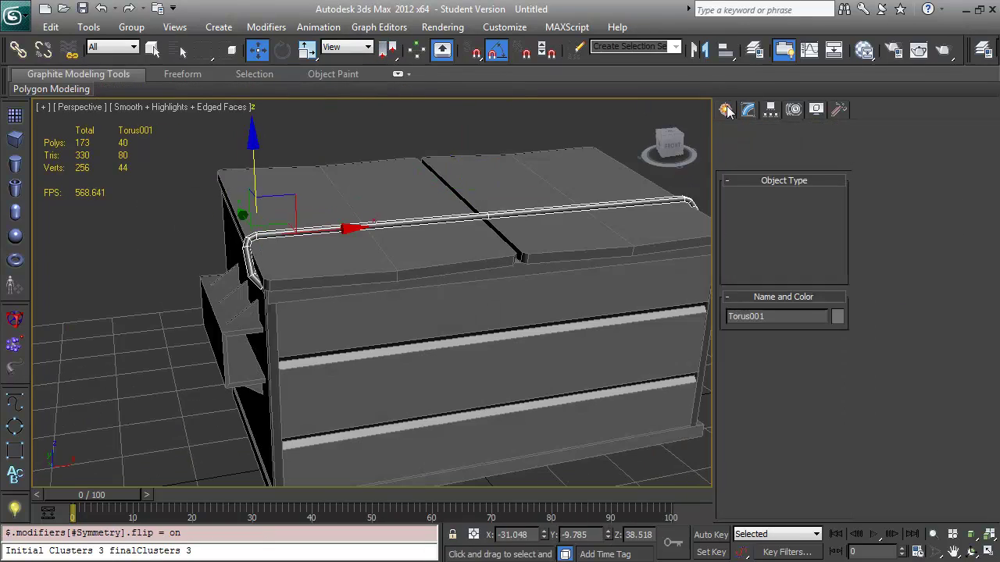
key(F4)
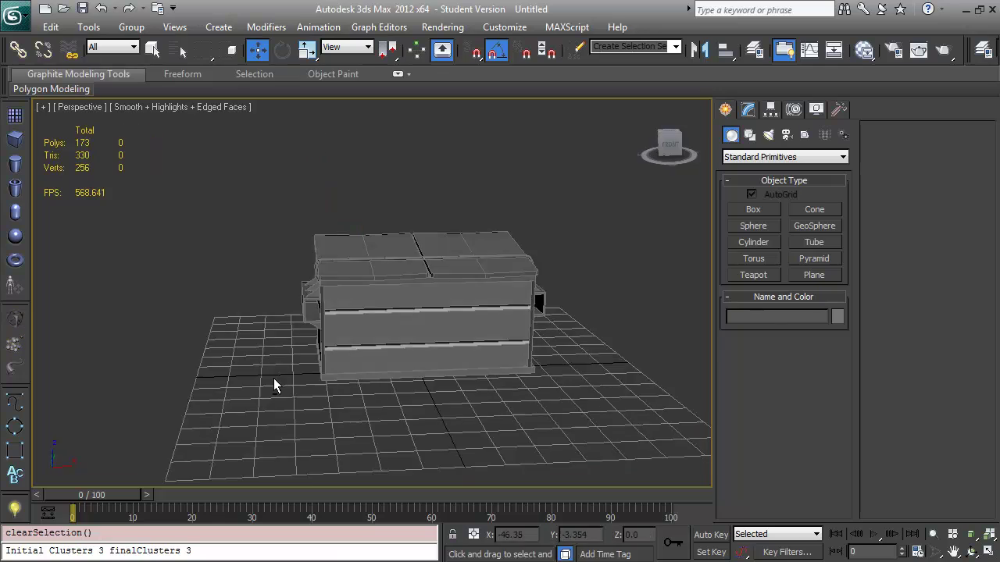
Try to move the whole front corner post outward from the body's corner.
alt+middle_drag(335, 357, 346, 330)
click(334, 363)
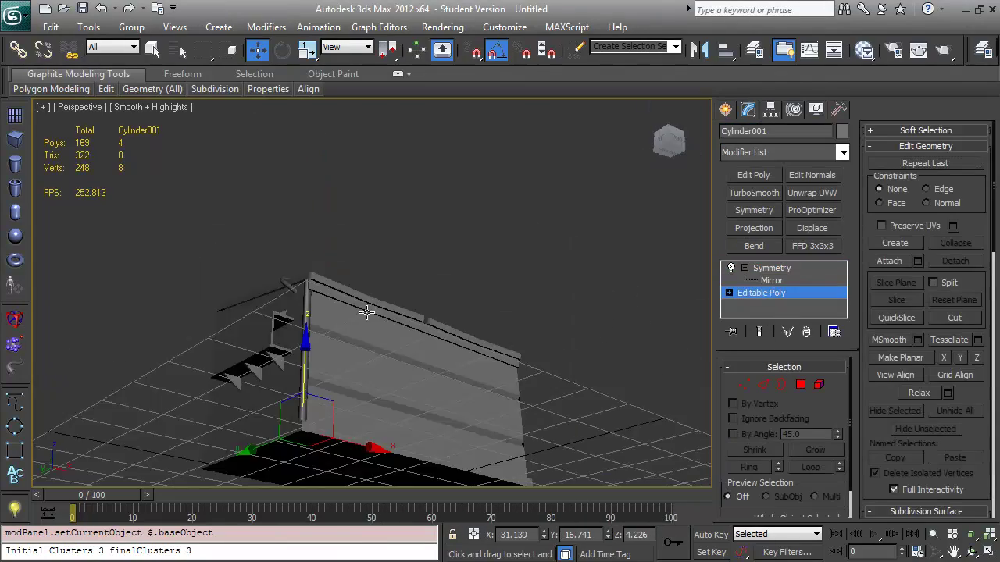
key(r)
scroll(428, 355, up, 5)
alt+middle_drag(376, 390, 698, 362)
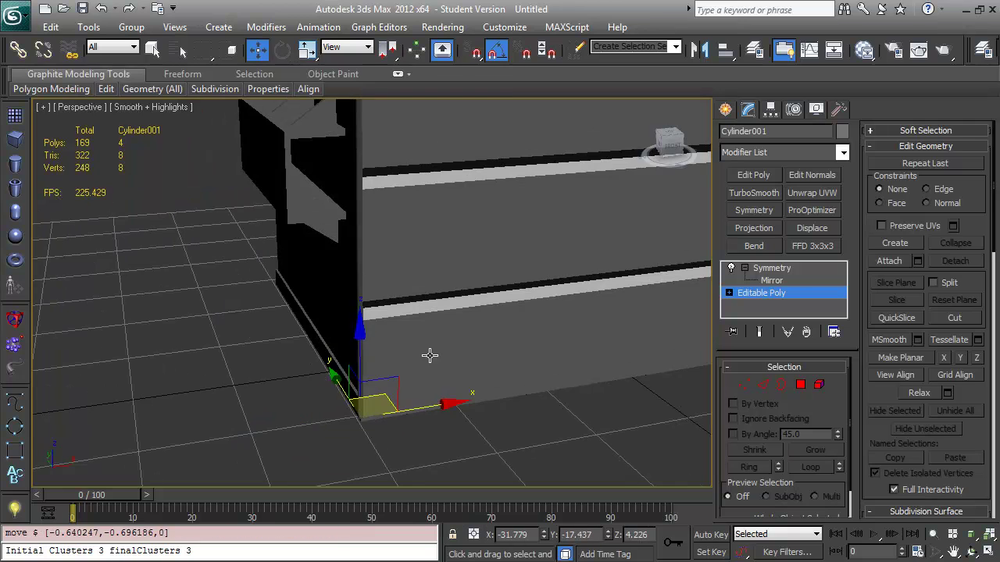
key(1)
key(ctrl+z)
Move the corner post's vertices outward by about 0.44 in X and 0.51 in Y.
alt+middle_drag(382, 237, 412, 379)
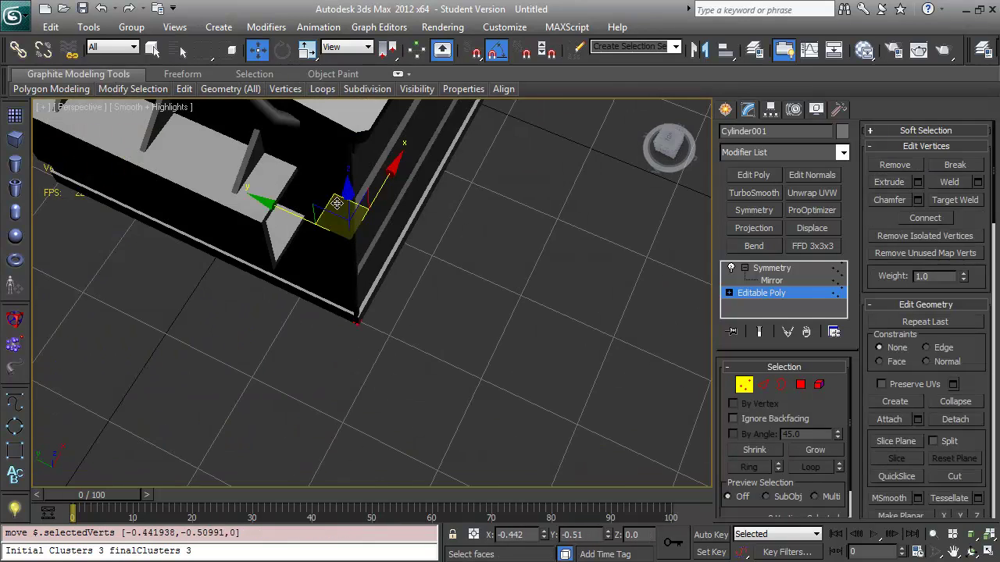
scroll(336, 202, down, 5)
click(633, 227)
scroll(307, 167, up, 5)
click(308, 167)
Center the corner post's Symmetry mirror plane on the dumpster at X 0.
click(747, 109)
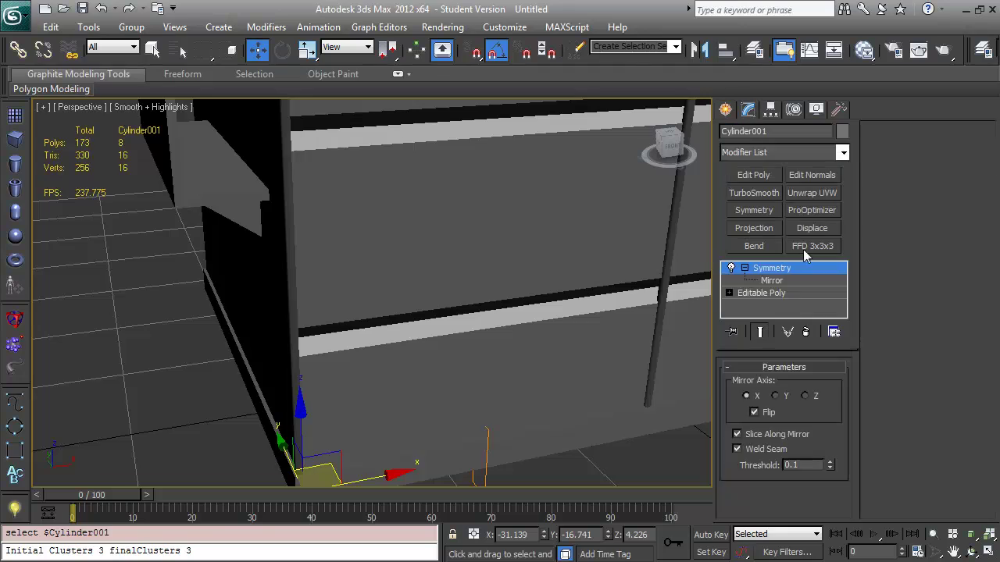
click(772, 281)
scroll(537, 350, down, 3)
scroll(553, 373, down, 2)
scroll(553, 374, up, 4)
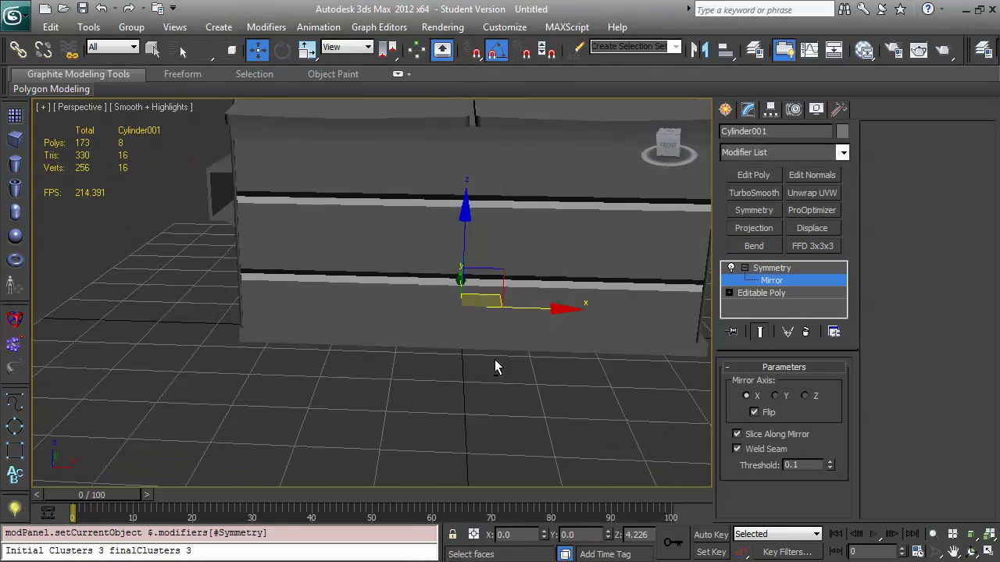
click(290, 393)
Create a cylinder with a radius of about 5.2 and height of about 3.6 on the floor in front of the dumpster.
alt+middle_drag(290, 393, 433, 348)
click(370, 312)
click(748, 109)
click(726, 110)
click(753, 209)
click(753, 242)
drag(435, 388, 424, 390)
click(424, 373)
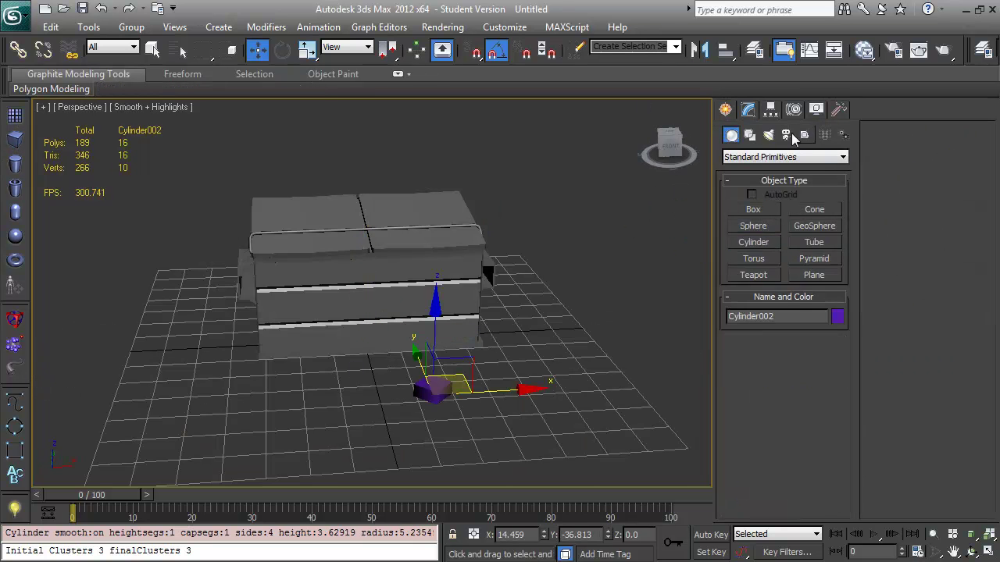
Set the cylinder's sides to 8 and place it at the dumpster's front left corner.
click(747, 109)
alt+middle_drag(468, 351, 437, 367)
key(w)
key(f)
key(p)
key(z)
alt+middle_drag(381, 383, 368, 297)
Scale the cylinder down to a small upright wheel and rotate it so it rests on a flat side.
scroll(383, 297, up, 4)
key(r)
key(e)
drag(372, 275, 382, 283)
alt+middle_drag(383, 283, 388, 287)
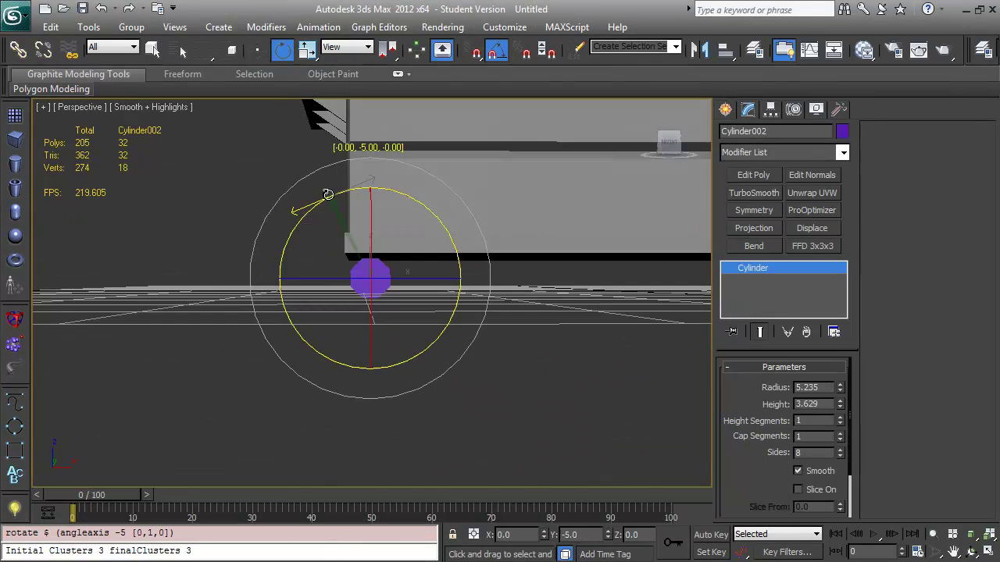
key(f)
key(z)
drag(386, 241, 474, 248)
key(p)
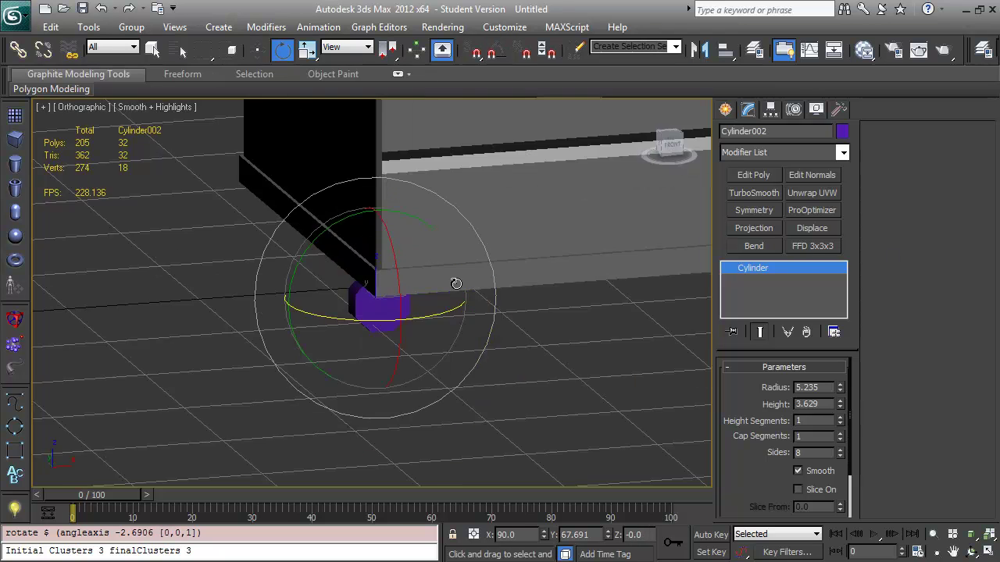
Undo the last wheel rotation and move the wheel near the front left corner so it rests on the floor.
key(z)
drag(384, 356, 371, 356)
key(ctrl+z)
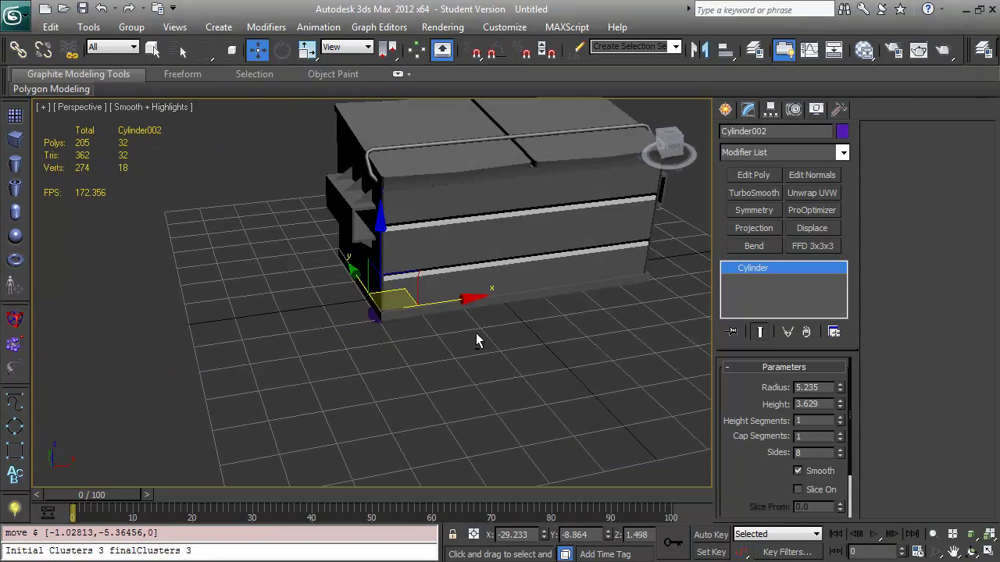
drag(466, 339, 414, 328)
scroll(408, 310, down, 5)
scroll(408, 310, up, 5)
key(w)
key(f)
drag(324, 223, 323, 219)
key(z)
Raise the dumpster parts to leave a gap above the wheel, and reselect the wheel.
scroll(354, 243, down, 5)
scroll(354, 243, up, 5)
click(491, 270)
drag(491, 271, 491, 266)
scroll(380, 373, down, 2)
click(380, 373)
scroll(383, 390, up, 1)
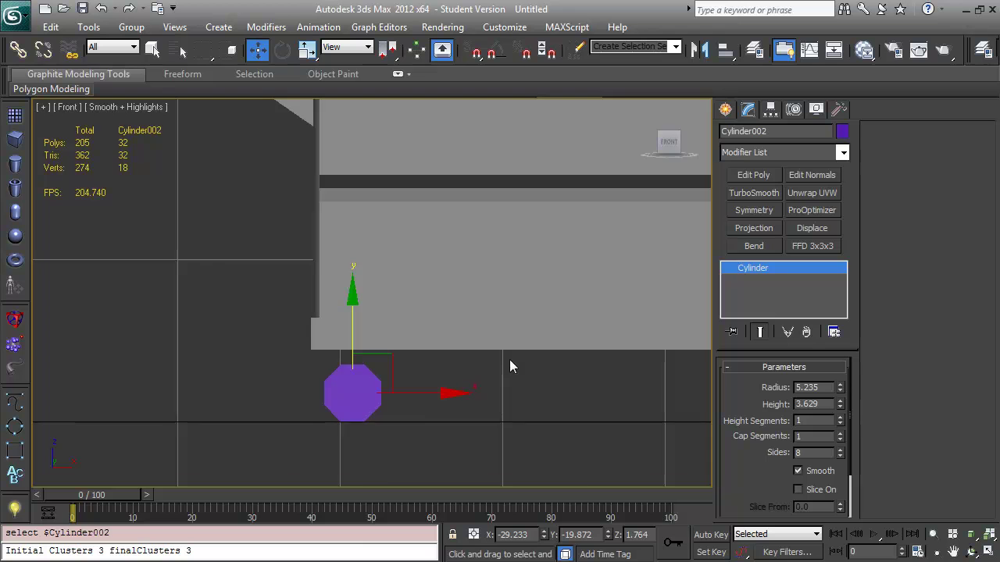
Change the wheel's object color to gray 115, 115, 115.
key(p)
key(z)
scroll(509, 359, down, 5)
click(842, 131)
click(357, 286)
click(575, 372)
scroll(482, 303, up, 1)
scroll(372, 333, down, 3)
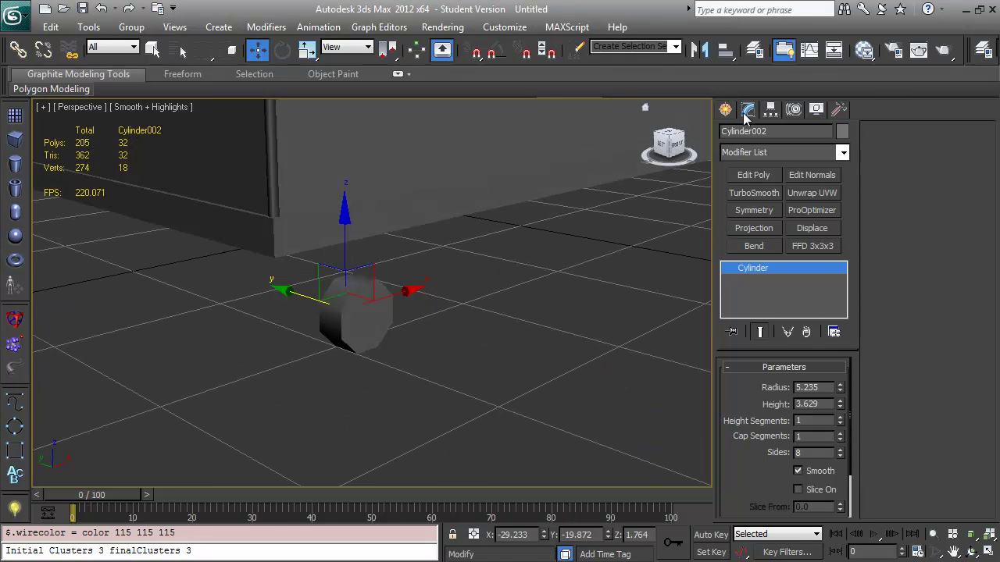
Create a thin upright box against the wheel's front face as a bracket plate.
click(15, 139)
mouse_move(495, 357)
alt+middle_down()
mouse_move(417, 305)
mouse_move(374, 321)
alt+middle_up()
drag(374, 320, 338, 224)
alt+middle_drag(337, 224, 406, 296)
key(w)
Convert the plate to an editable poly and shift its broad face along Y to thin it.
click(747, 108)
right_click(755, 266)
click(797, 378)
click(800, 384)
click(332, 258)
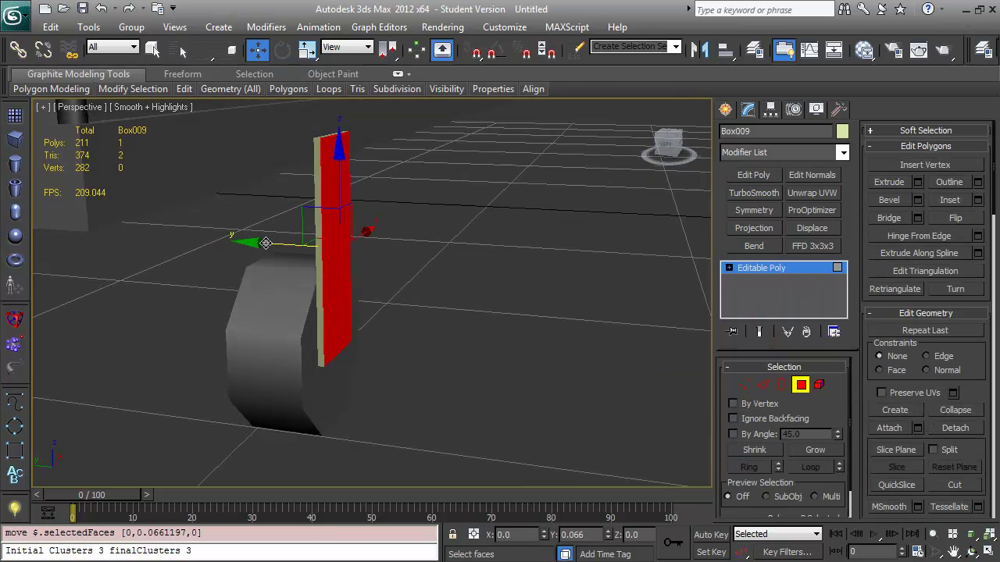
alt+middle_drag(332, 258, 337, 296)
Connect an edge loop across the plate's middle, slant the lower half sideways and display edged faces.
alt+middle_drag(451, 264, 519, 316)
key(2)
click(456, 323)
key(ctrl+z)
click(949, 238)
key(F4)
alt+middle_drag(471, 394, 380, 390)
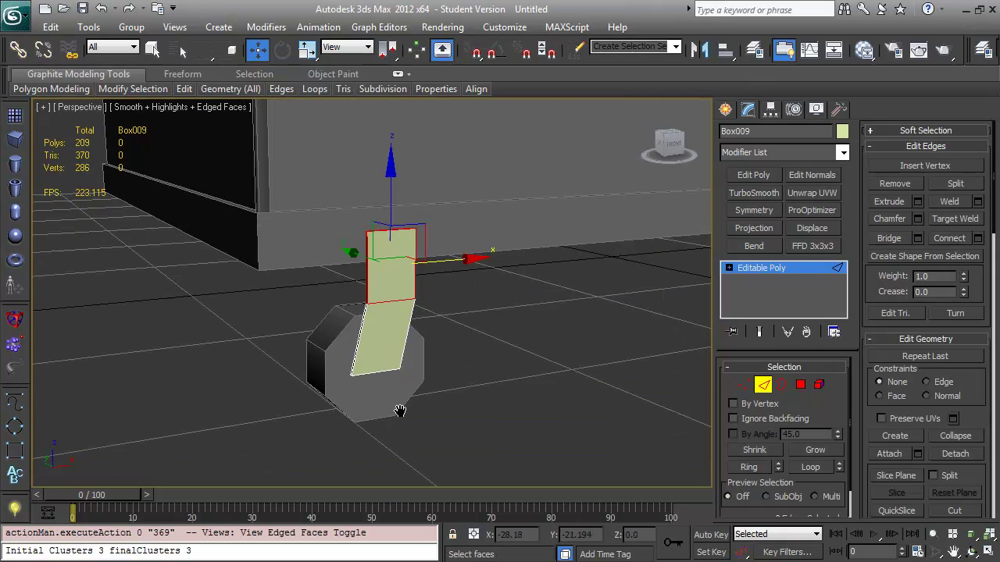
Connect a vertical edge through the plate's lower half and lower its bottom vertices about 0.33 to form a point.
key(ctrl+shift+e)
alt+middle_drag(672, 274, 556, 302)
key(1)
alt+middle_drag(396, 309, 351, 301)
click(362, 372)
key(w)
Change the bracket plate's object color to gray 115, 115, 115.
click(726, 109)
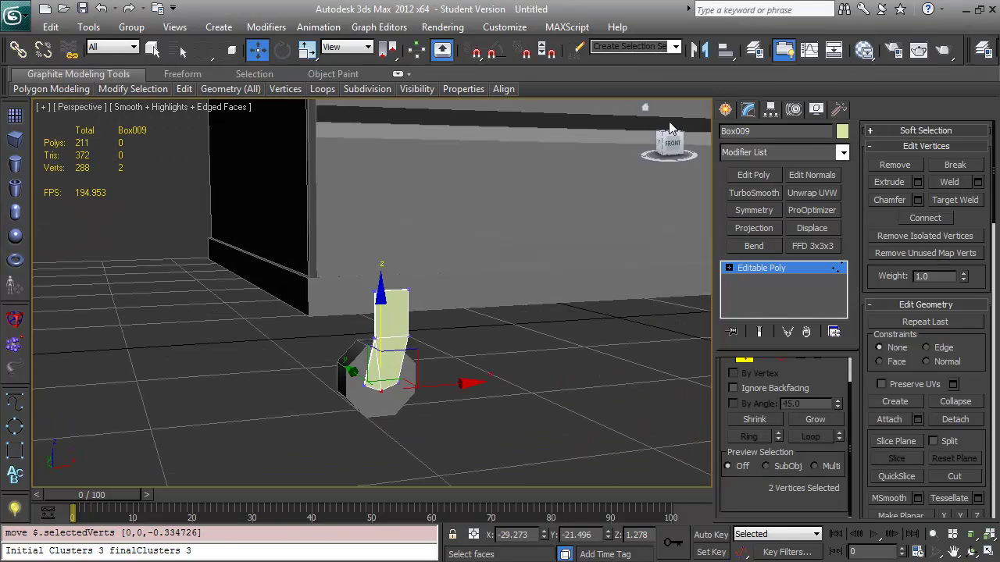
click(838, 316)
click(603, 321)
click(575, 373)
Clone the bracket plate once as an instance on the wheel's back face.
alt+middle_drag(539, 348, 495, 324)
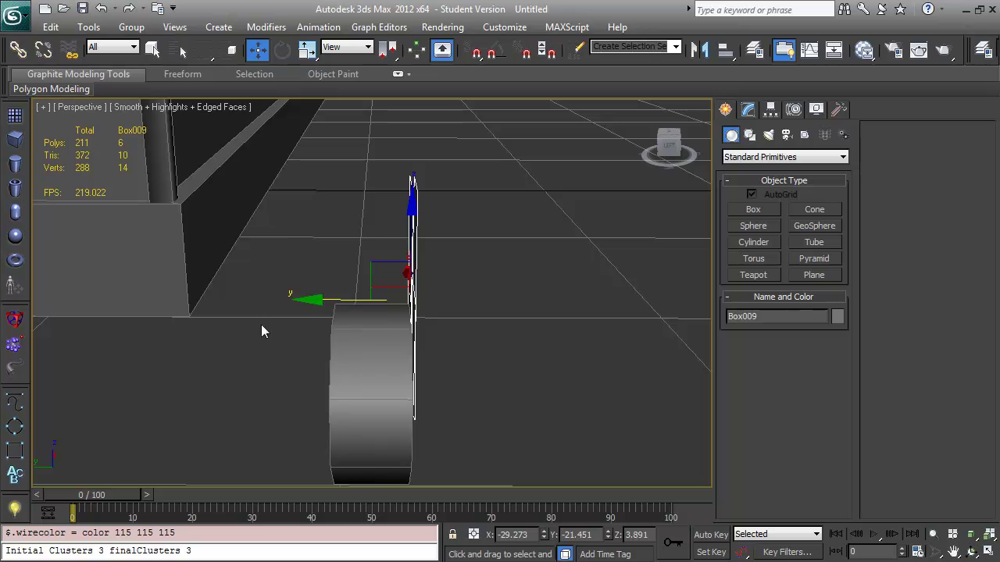
click(307, 313)
key(ctrl+z)
shift+drag(395, 283, 316, 283)
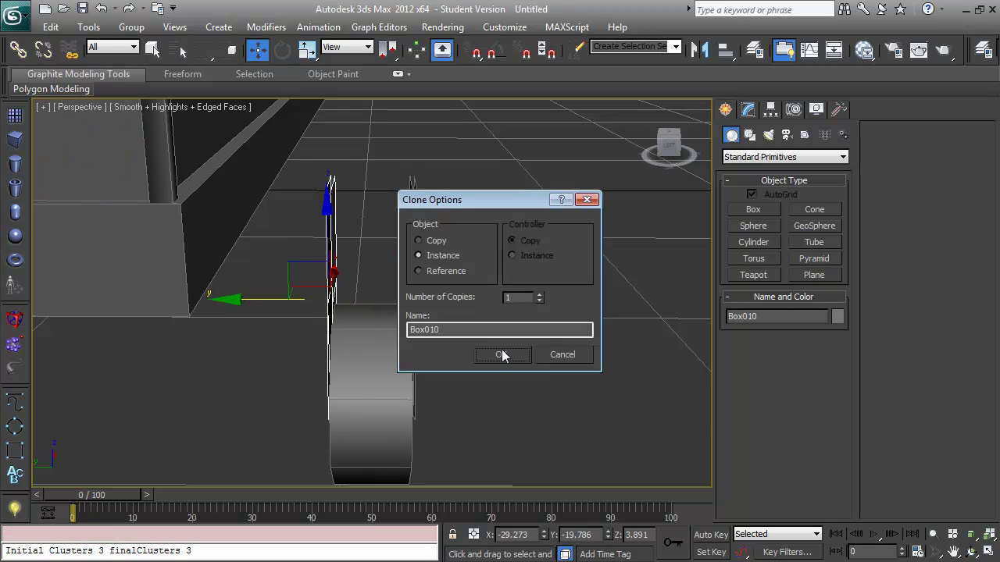
click(502, 356)
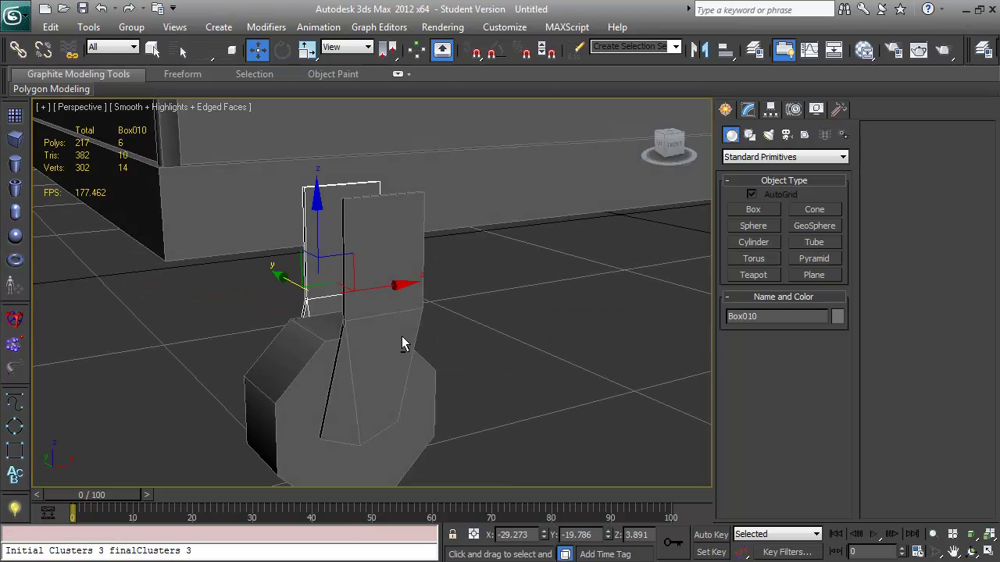
Add Unwrap UVW to the front bracket plate and planar-map all its faces from the front.
click(748, 108)
click(812, 193)
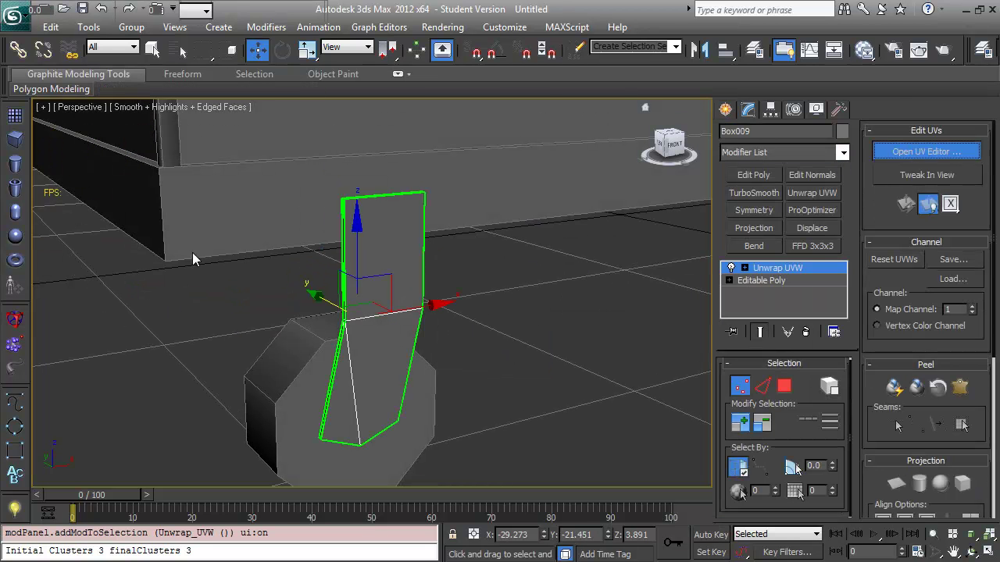
click(926, 152)
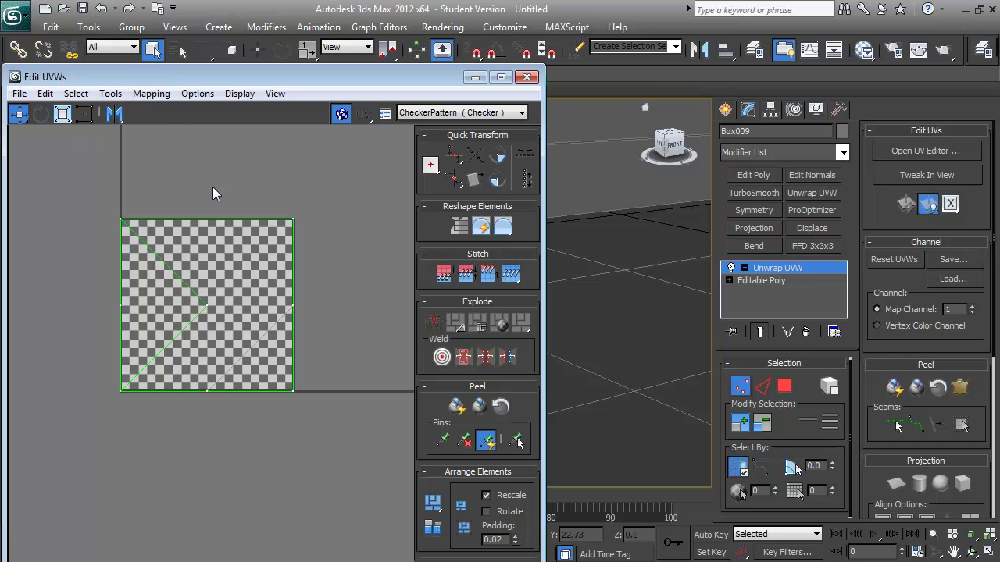
key(3)
drag(213, 194, 354, 432)
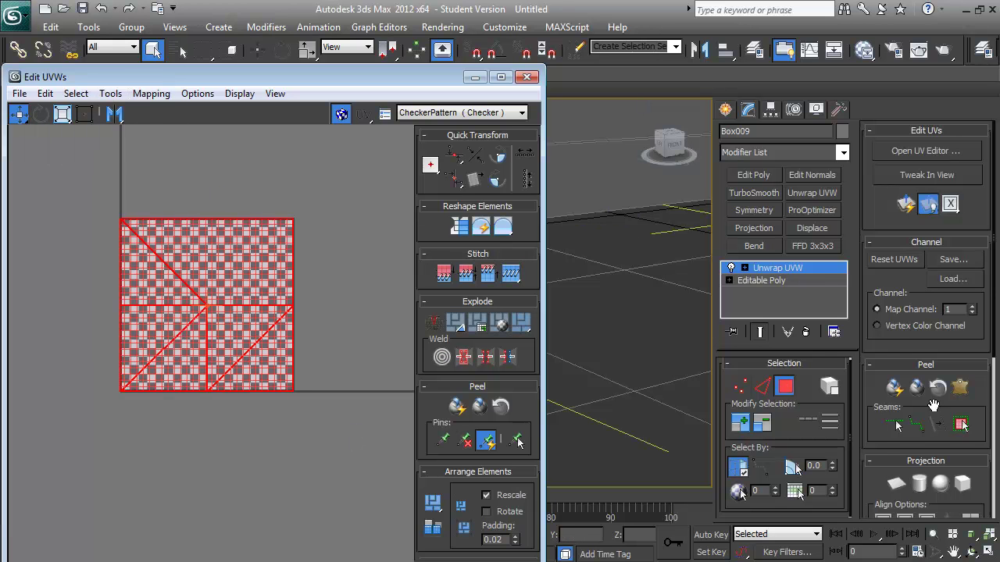
click(899, 484)
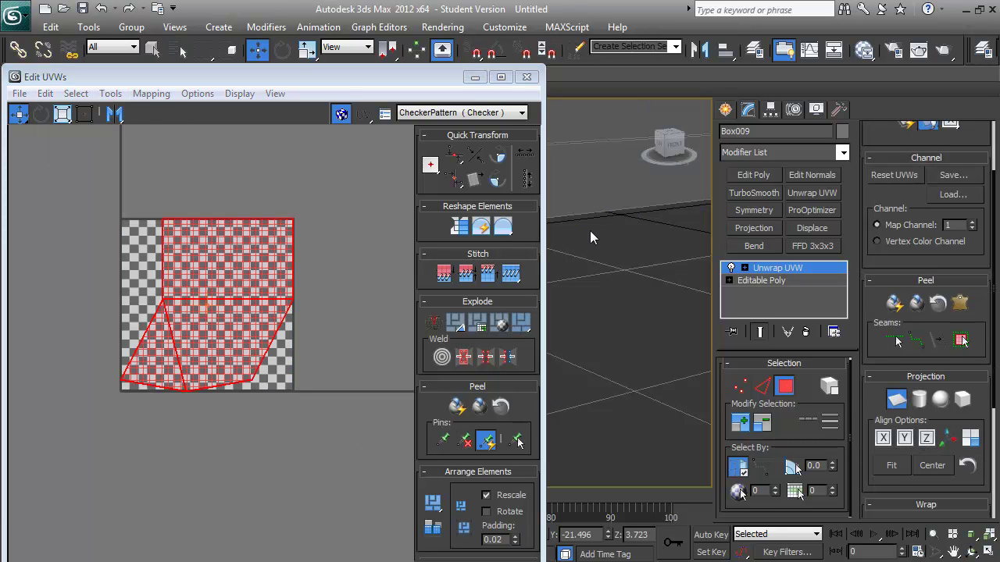
click(897, 399)
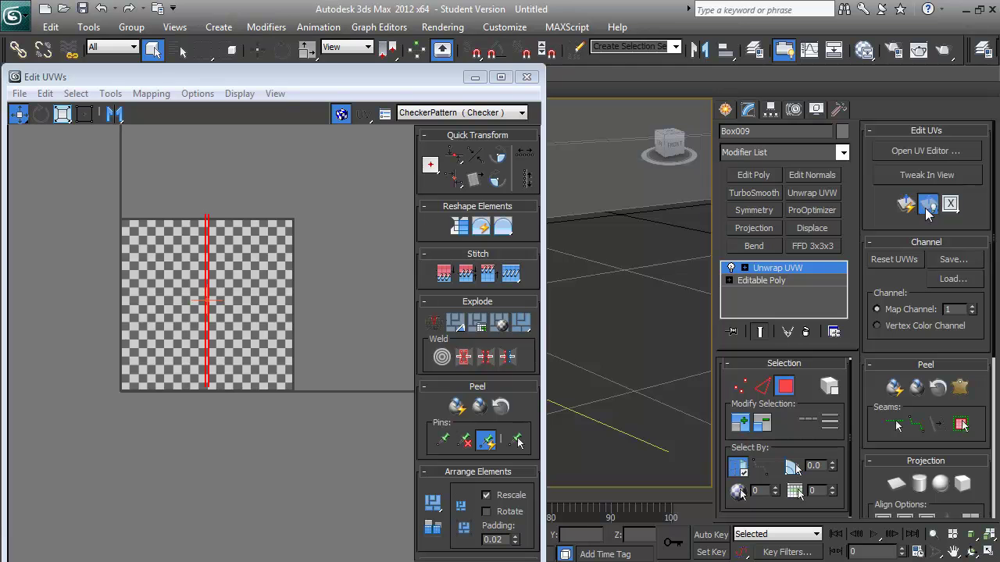
click(928, 520)
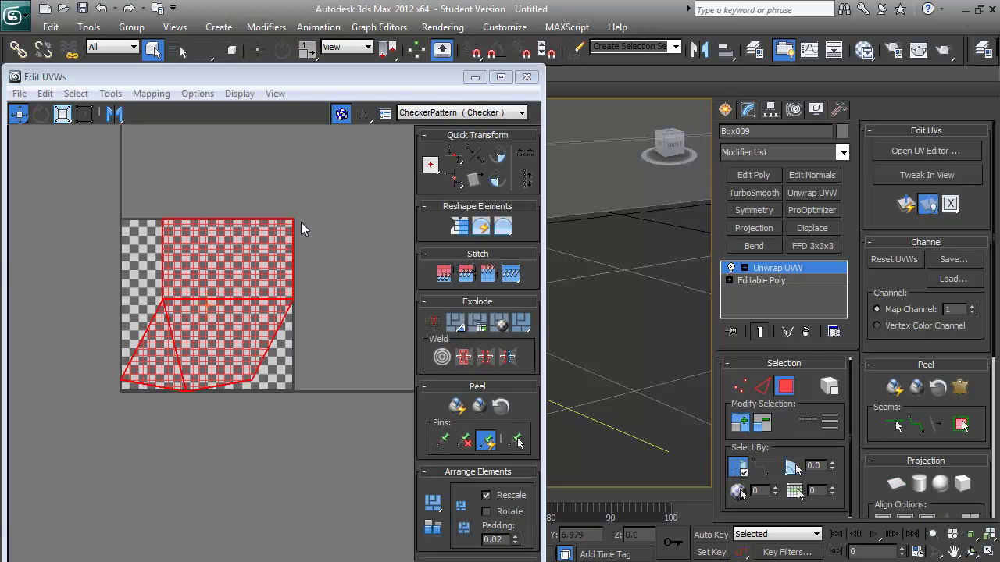
Close the UV editor and collapse the plate's Unwrap UVW modifier.
click(100, 94)
click(131, 143)
click(185, 202)
click(218, 97)
click(526, 77)
right_click(773, 268)
click(828, 265)
Clone the unwrapped bracket plate along Y and set the copy against the wheel's back face.
click(726, 108)
key(w)
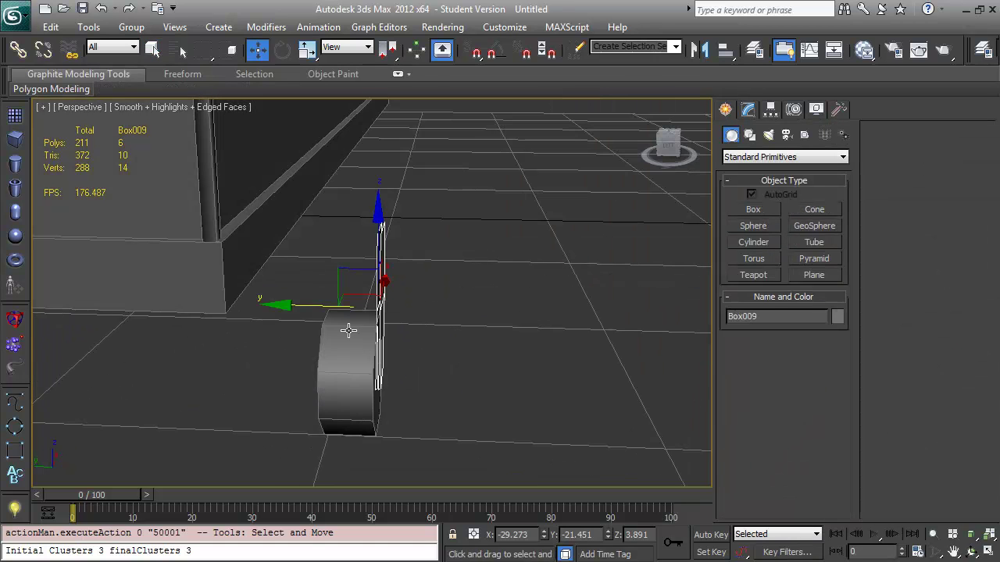
key(7)
alt+middle_drag(233, 303, 414, 364)
scroll(415, 363, up, 4)
scroll(520, 335, down, 6)
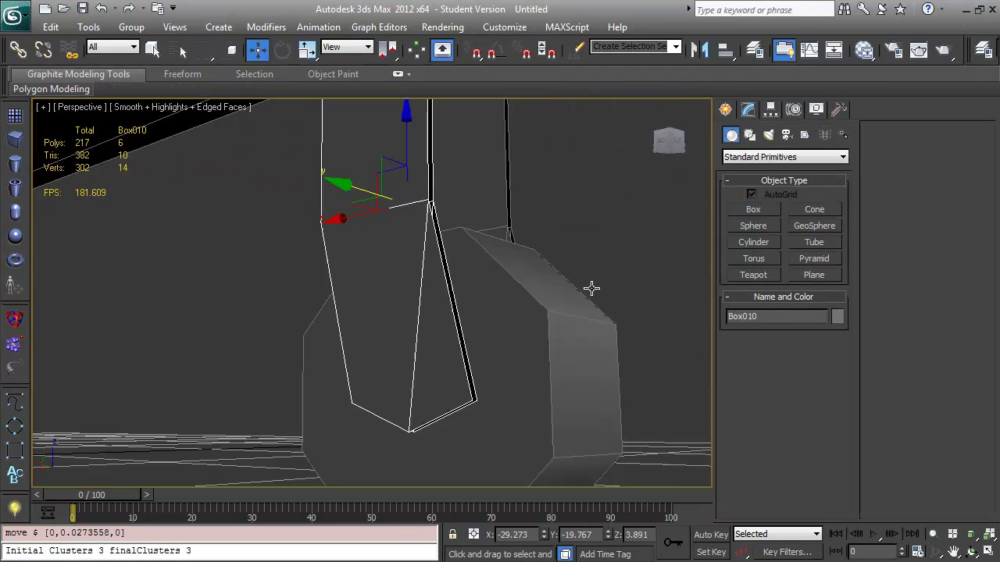
Convert the wheel cylinder to an editable poly and connect opposite vertices across its end caps.
click(381, 311)
click(747, 108)
right_click(793, 268)
click(828, 382)
key(1)
alt+middle_drag(701, 367, 547, 344)
drag(344, 281, 426, 312)
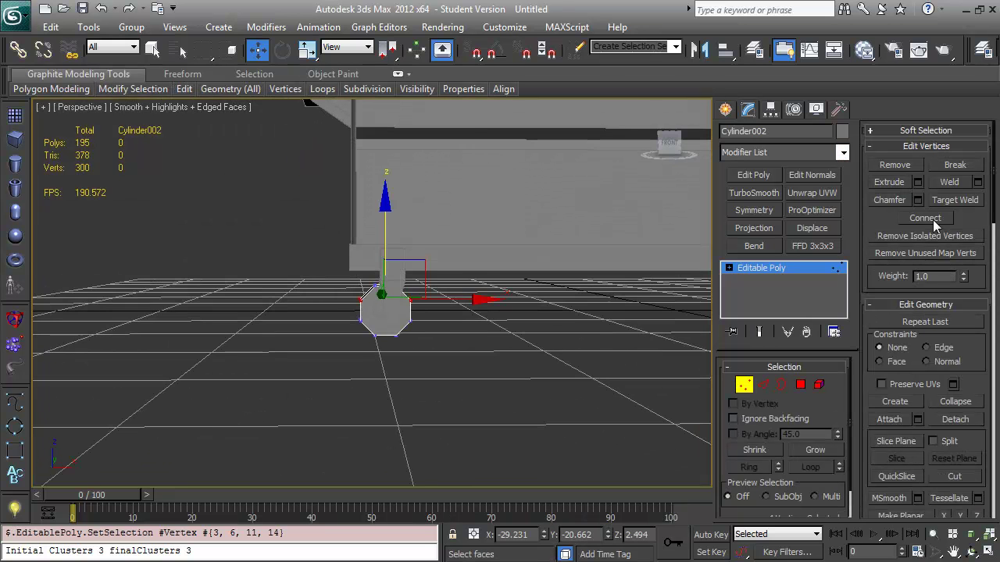
alt+middle_drag(437, 328, 472, 342)
Add Unwrap UVW to the wheel and relax the UVs of all its faces.
click(812, 193)
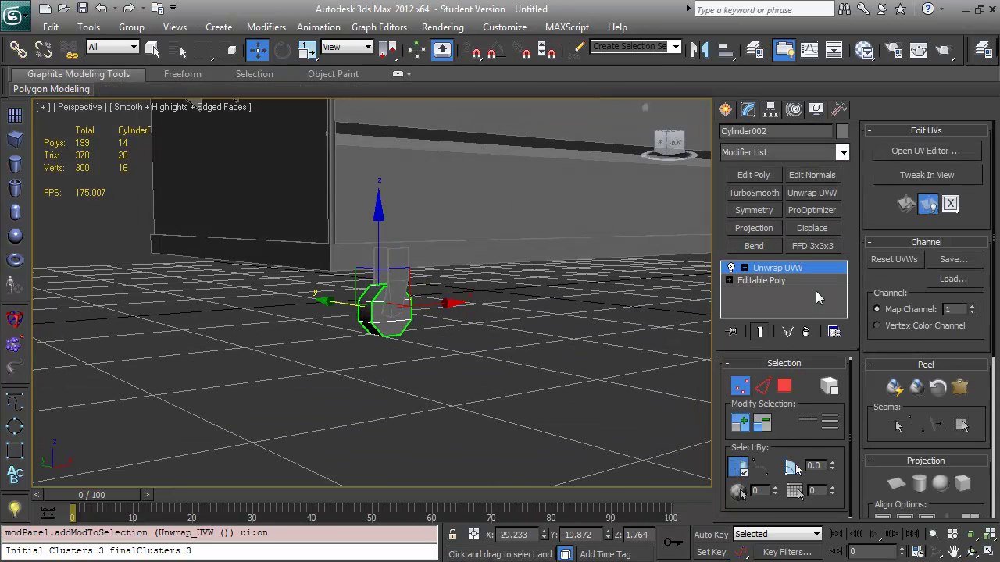
click(925, 151)
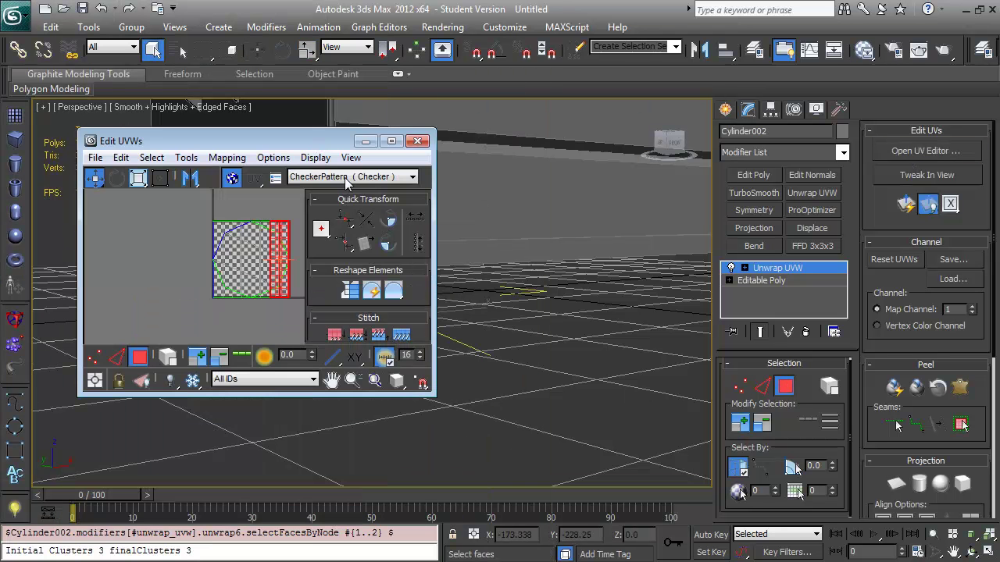
drag(435, 398, 530, 516)
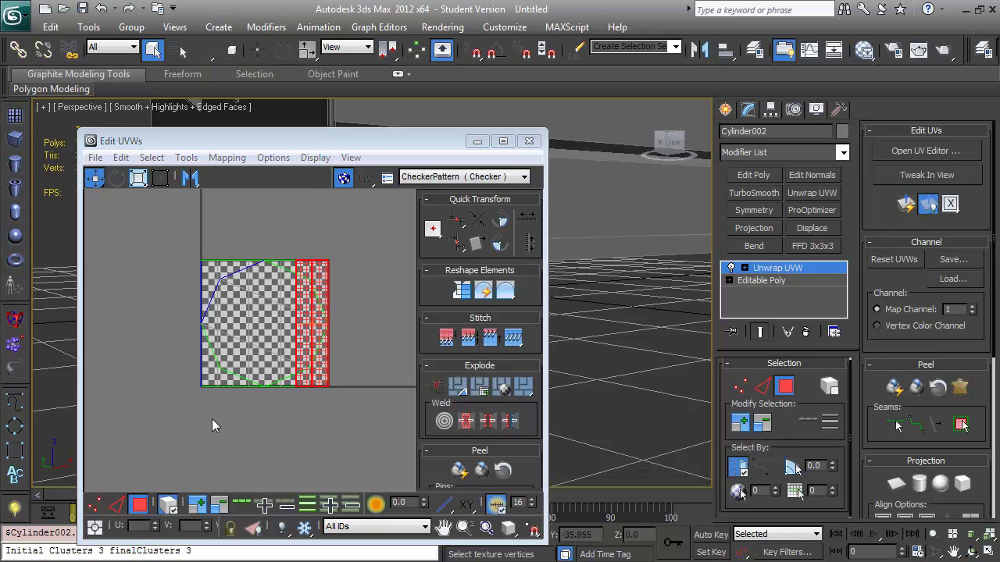
key(ctrl+a)
click(186, 157)
click(47, 421)
click(288, 176)
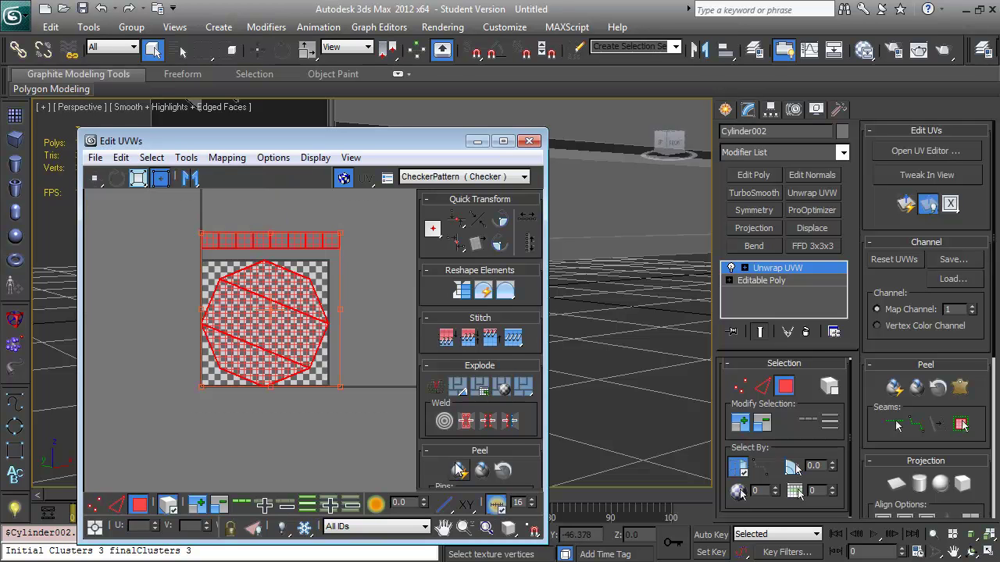
Move the wheel's tread strip and stacked cap shells below the texture tile in the UV layout.
scroll(480, 336, down, 3)
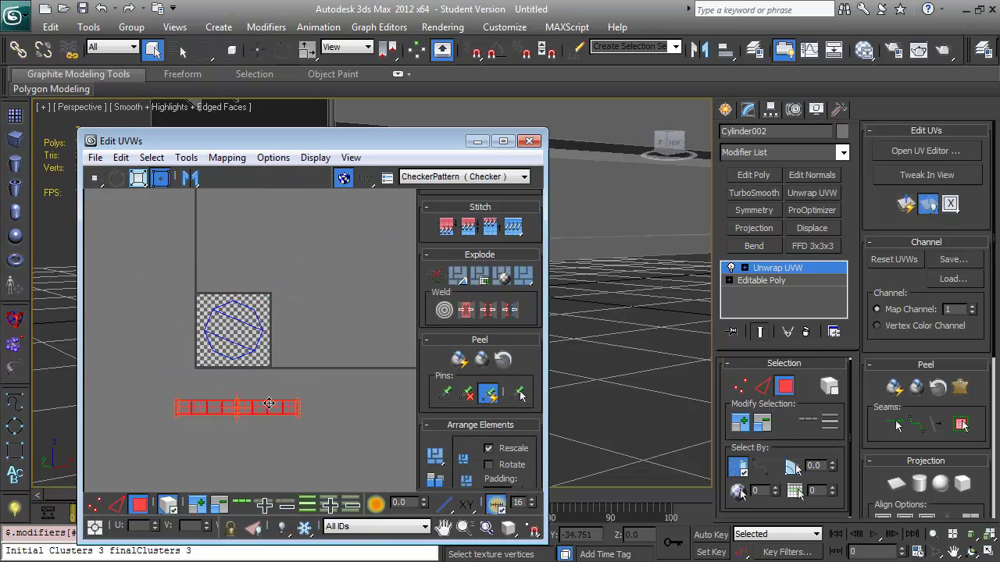
scroll(266, 407, up, 5)
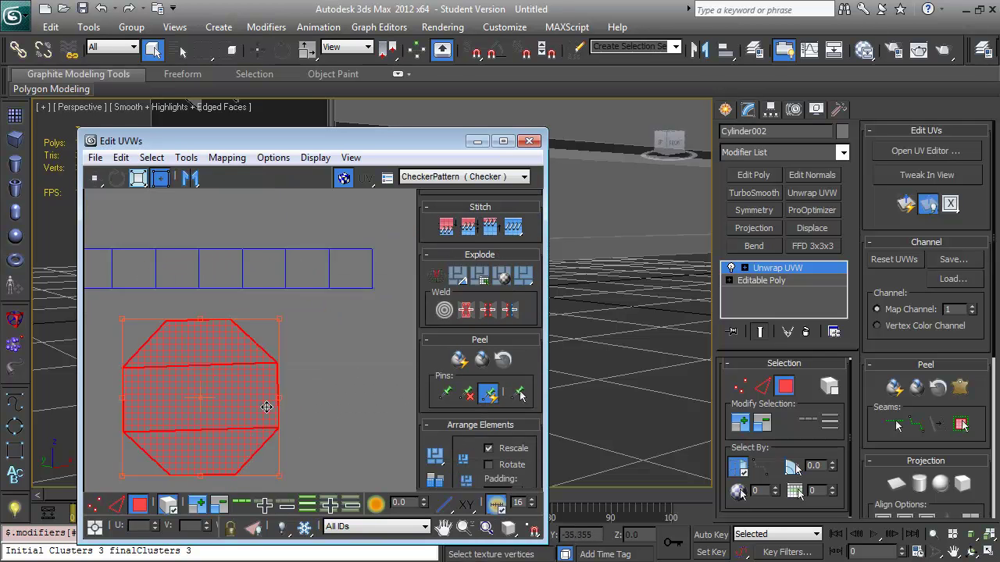
click(239, 269)
scroll(229, 324, down, 5)
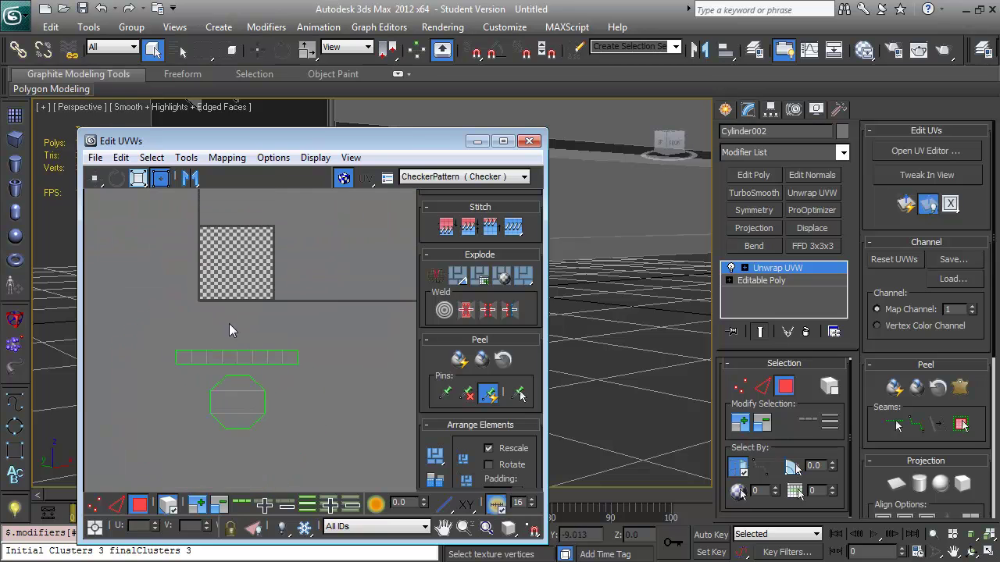
Collapse the wheel's Unwrap UVW modifier and attach both bracket plates to the wheel.
click(529, 141)
right_click(804, 268)
click(821, 241)
key(w)
alt+middle_drag(382, 273, 382, 313)
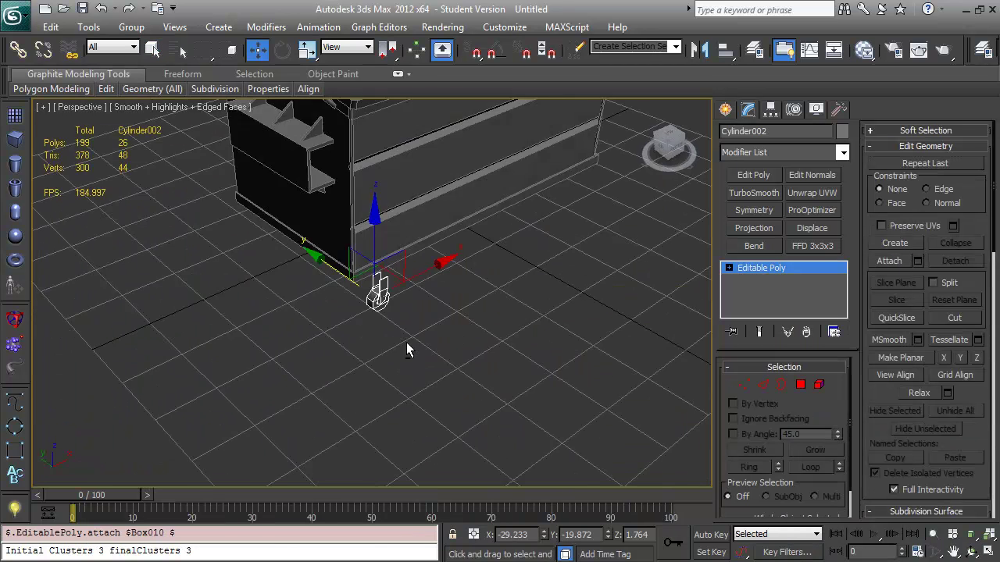
Move the assembled caster beneath the dumpster's front-left corner.
scroll(382, 312, up, 4)
key(2)
alt+middle_drag(460, 275, 407, 367)
drag(320, 311, 390, 336)
scroll(391, 336, down, 3)
alt+middle_drag(391, 336, 438, 296)
drag(320, 344, 448, 329)
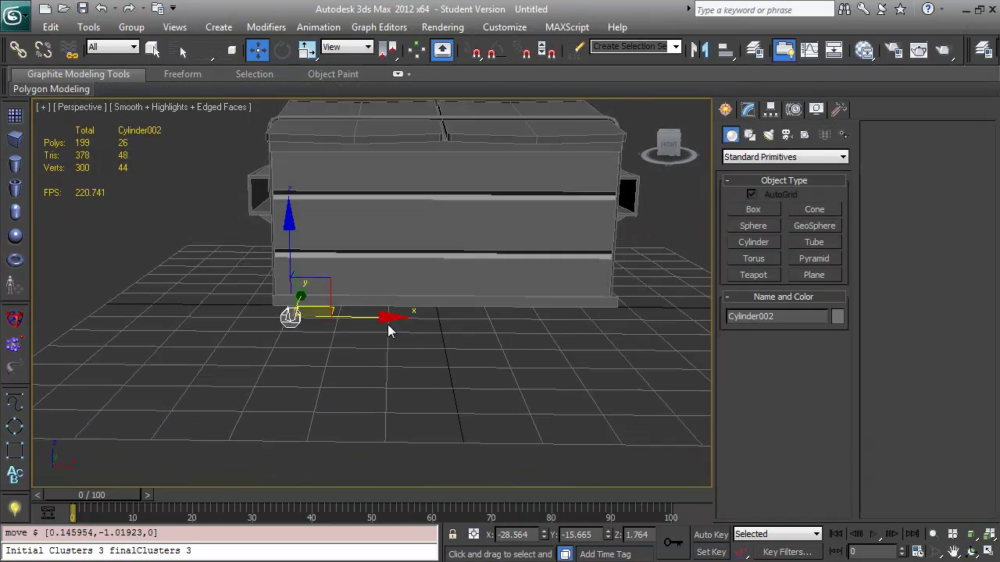
Clone the caster twice, placing the copies under two more corners of the dumpster.
click(747, 108)
alt+middle_drag(508, 304, 345, 293)
shift+drag(345, 293, 258, 308)
click(505, 352)
mouse_move(504, 352)
alt+middle_down()
mouse_move(312, 342)
mouse_move(391, 304)
mouse_move(485, 286)
alt+middle_up()
key(w)
shift+drag(486, 285, 257, 287)
click(504, 352)
Turn the newest caster slightly and clone it to the last free corner of the dumpster.
key(e)
drag(297, 322, 309, 324)
alt+middle_drag(308, 324, 531, 305)
key(w)
shift+drag(531, 304, 431, 353)
click(504, 352)
Rotate the last caster about Z to a different angle and adjust its position under the corner.
mouse_move(505, 352)
alt+middle_down()
mouse_move(469, 248)
mouse_move(436, 292)
alt+middle_up()
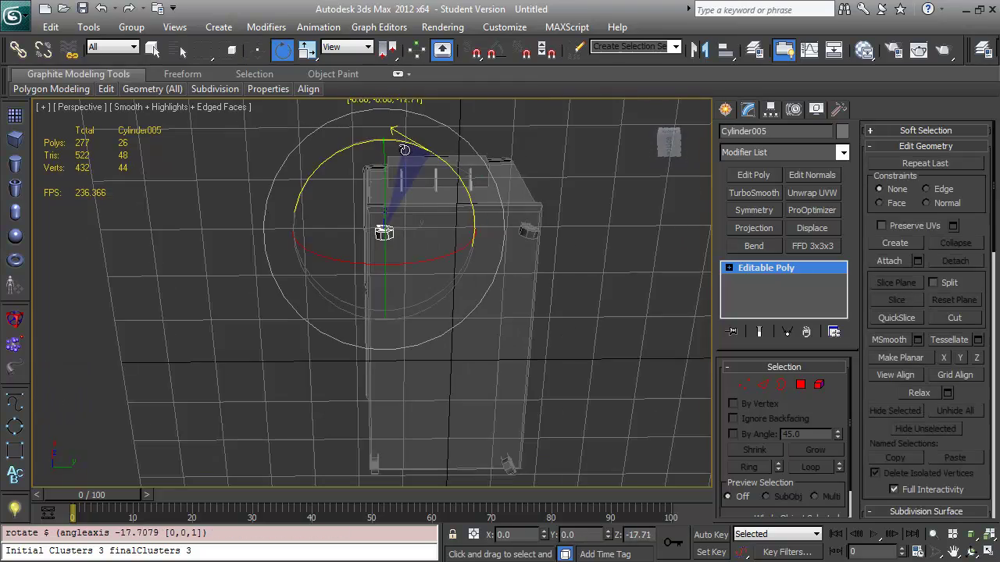
drag(394, 150, 399, 153)
alt+middle_drag(399, 153, 289, 335)
key(w)
drag(290, 335, 292, 331)
alt+middle_drag(292, 331, 335, 399)
Examine the whole dumpster with its four casters, with and without edged faces.
key(ctrl+a)
click(403, 351)
key(F4)
scroll(404, 344, up, 5)
scroll(370, 299, down, 4)
key(F4)
middle_drag(391, 285, 312, 330)
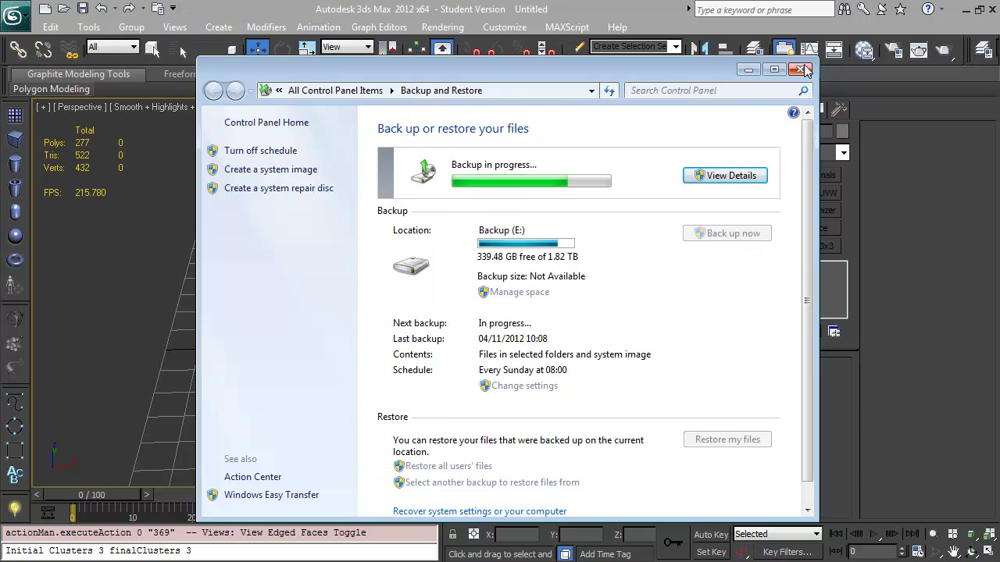
Open the running backup's details in Windows Backup and Restore and close the window.
click(725, 175)
click(663, 367)
click(518, 337)
click(801, 69)
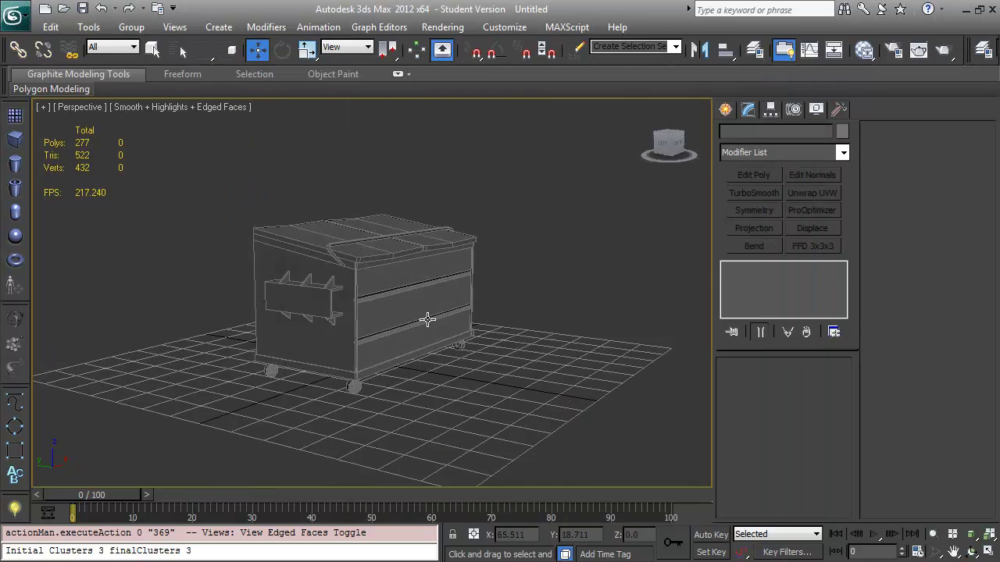
Add an Unwrap UVW modifier to the dumpster body.
scroll(424, 330, up, 4)
mouse_move(423, 329)
alt+middle_down()
mouse_move(444, 339)
mouse_move(415, 335)
mouse_move(458, 350)
mouse_move(428, 334)
alt+middle_up()
click(812, 193)
click(925, 150)
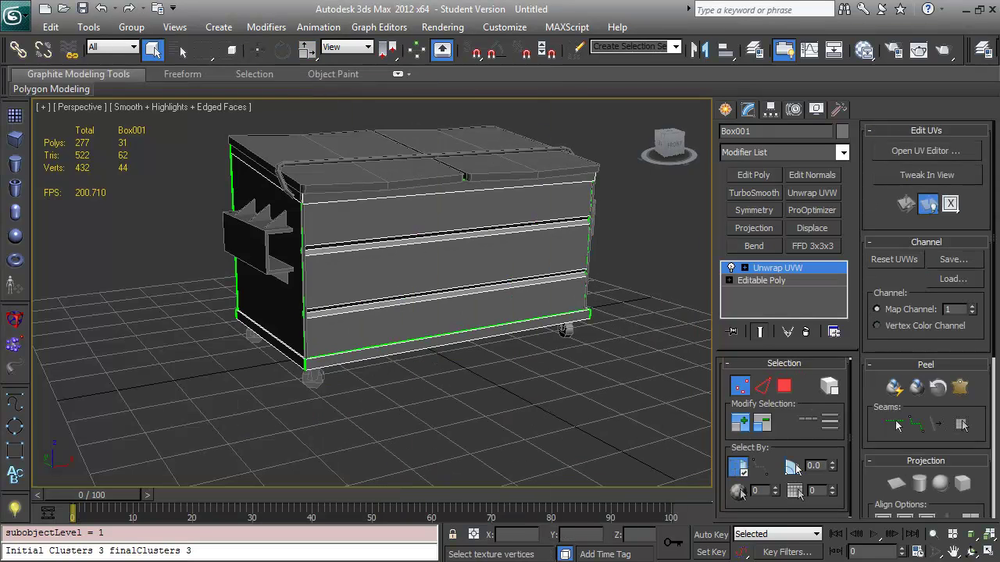
Select the faces of the body's front panel and open the UV editor.
alt+middle_drag(375, 313, 428, 296)
key(3)
click(332, 339)
click(367, 279)
click(428, 297)
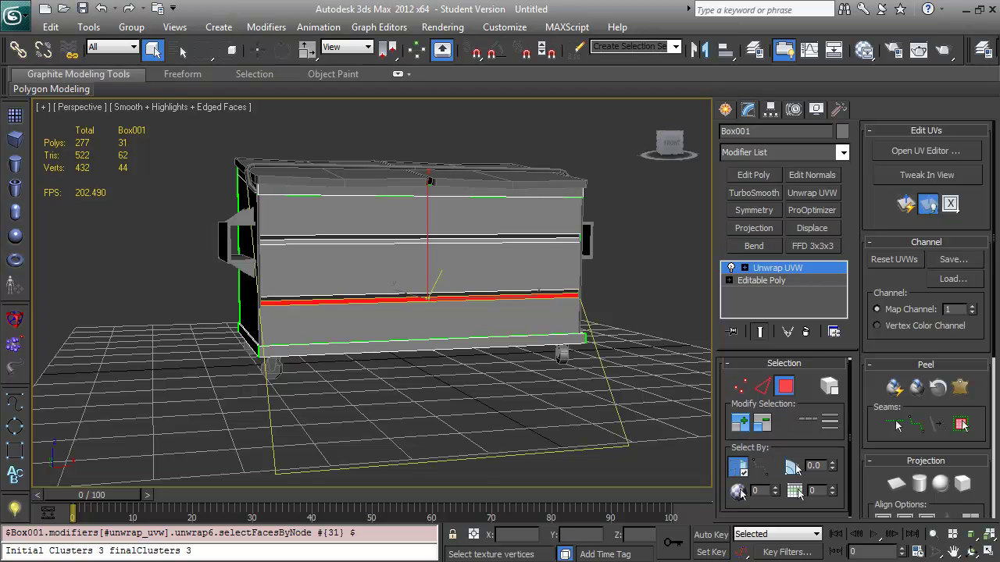
click(422, 320)
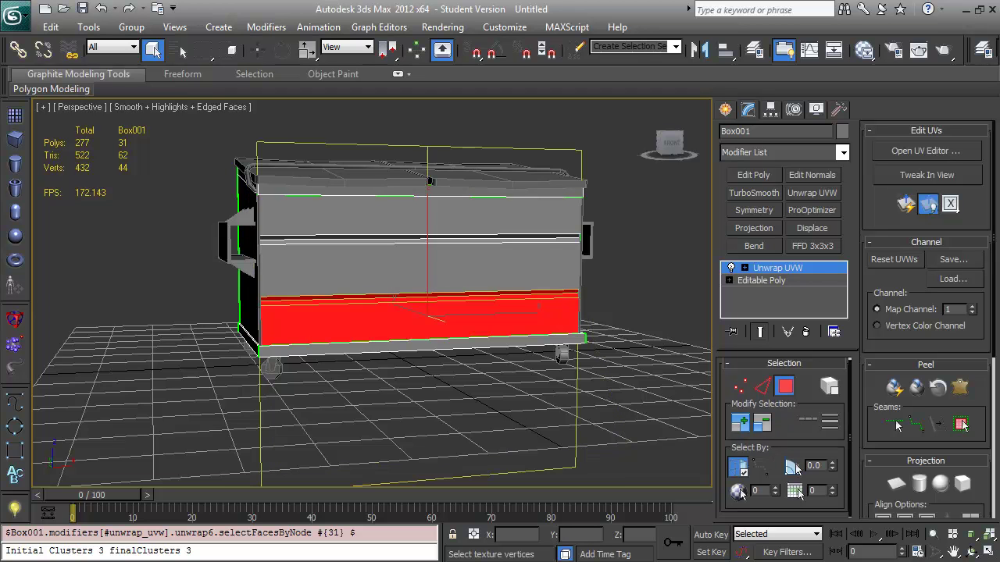
click(352, 225)
alt+middle_drag(421, 320, 428, 215)
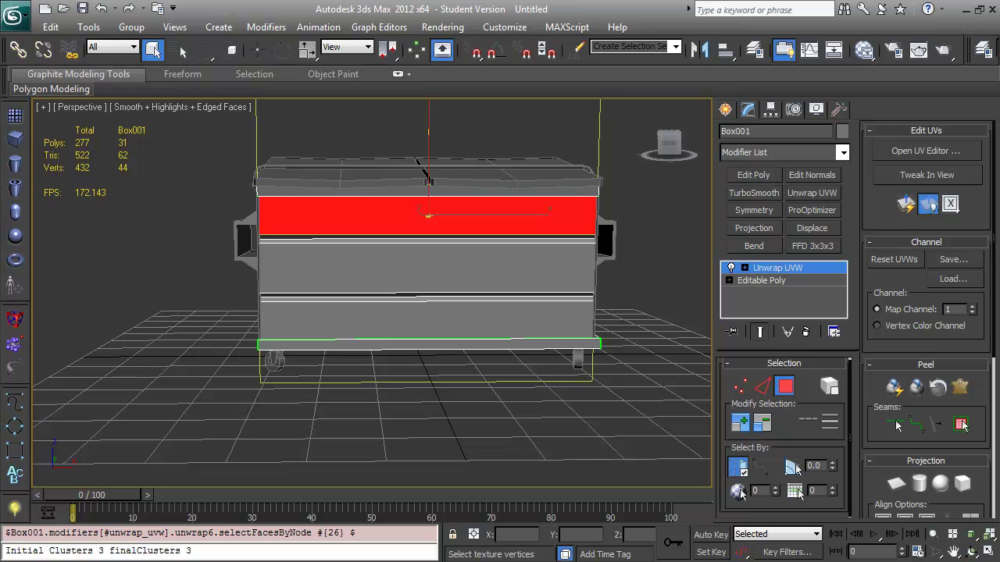
drag(428, 215, 430, 269)
click(926, 151)
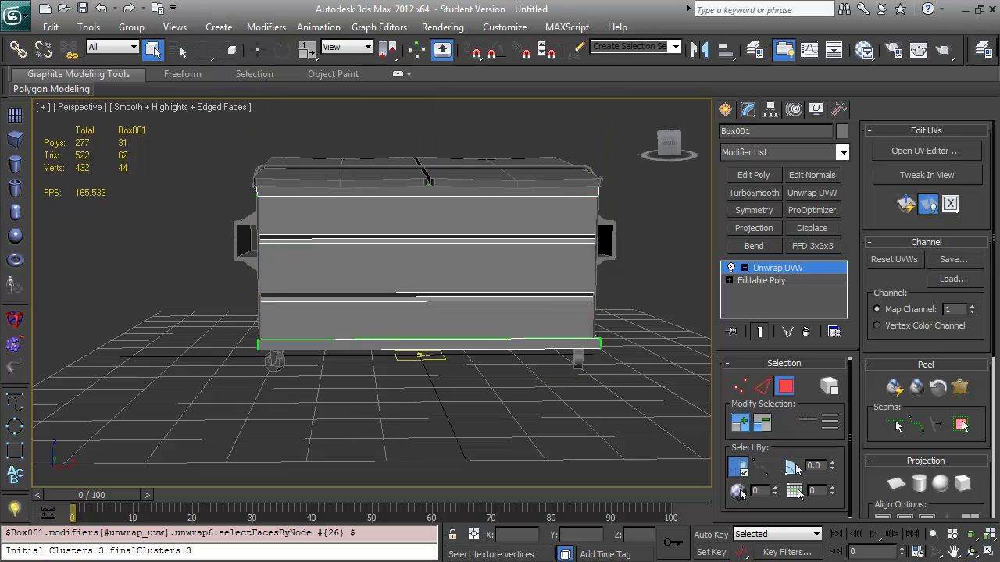
Relax the front panel's UVs with the Relax By Face Angles method.
drag(264, 97, 243, 17)
click(140, 520)
click(521, 171)
click(94, 82)
click(86, 94)
click(199, 148)
Undo the last UV changes made to the body's side panel.
alt+middle_drag(624, 297, 674, 313)
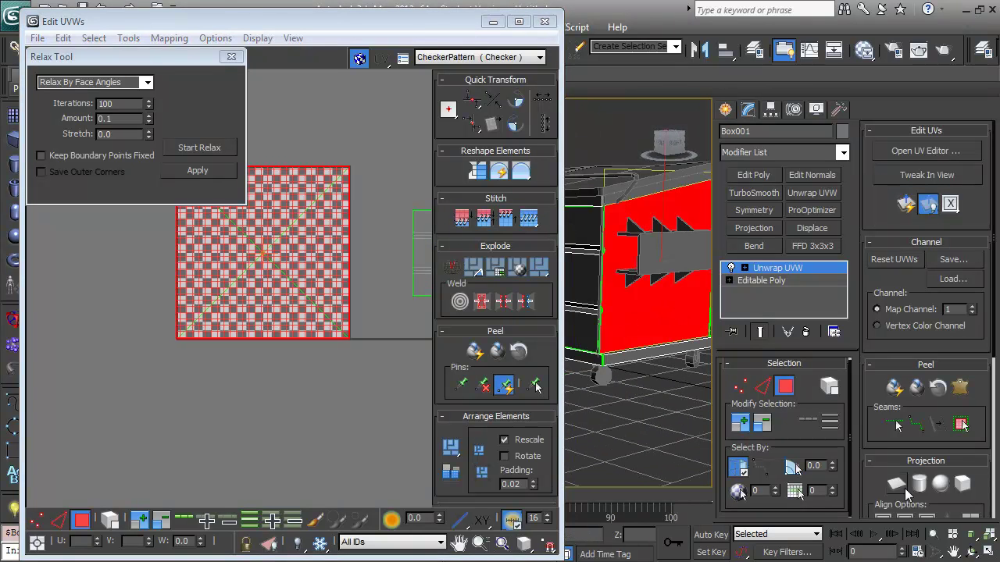
key(ctrl+z)
key(ctrl+z)
key(ctrl+z)
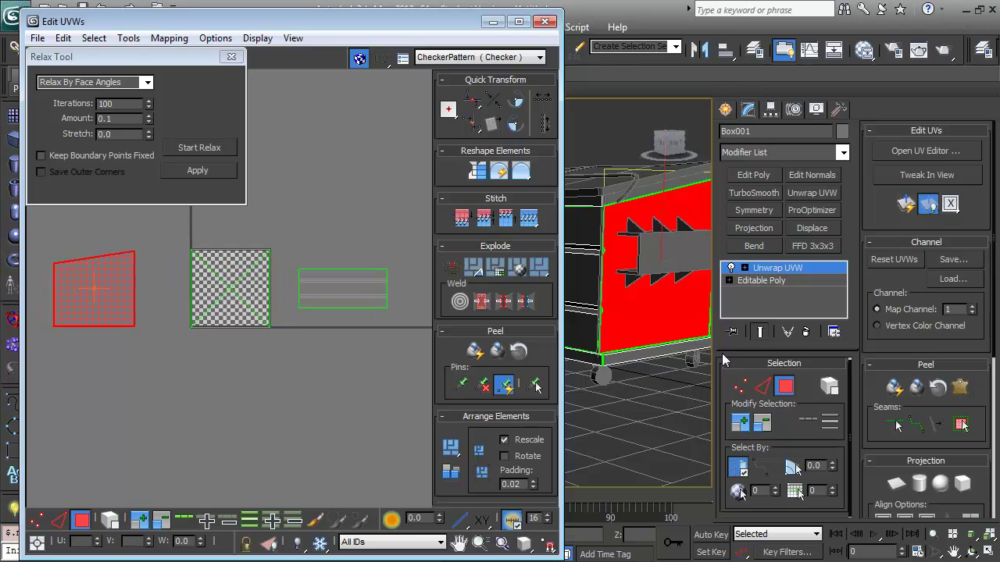
Isolate the dumpster body and reopen its UV editor.
click(726, 111)
click(748, 109)
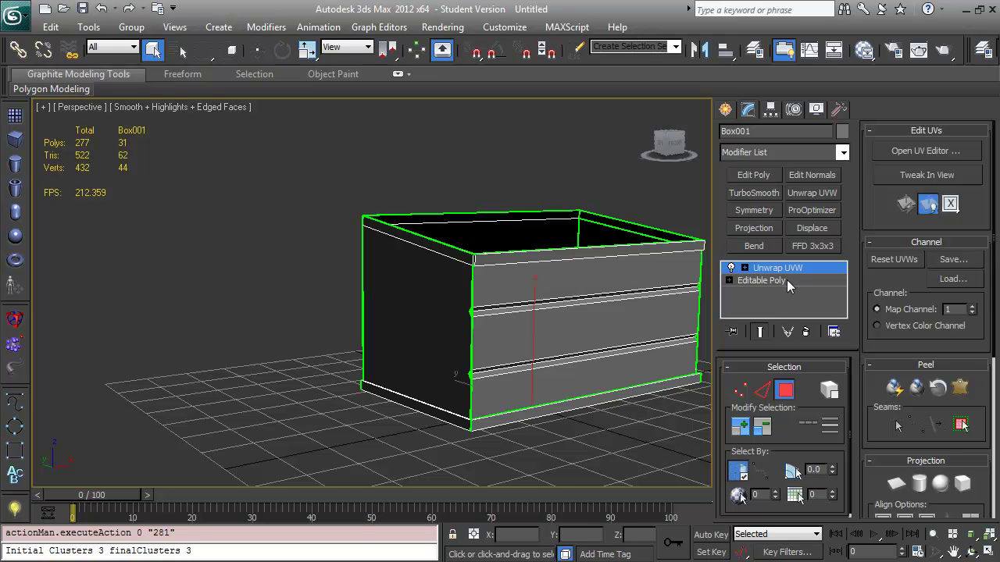
click(916, 153)
scroll(671, 335, up, 3)
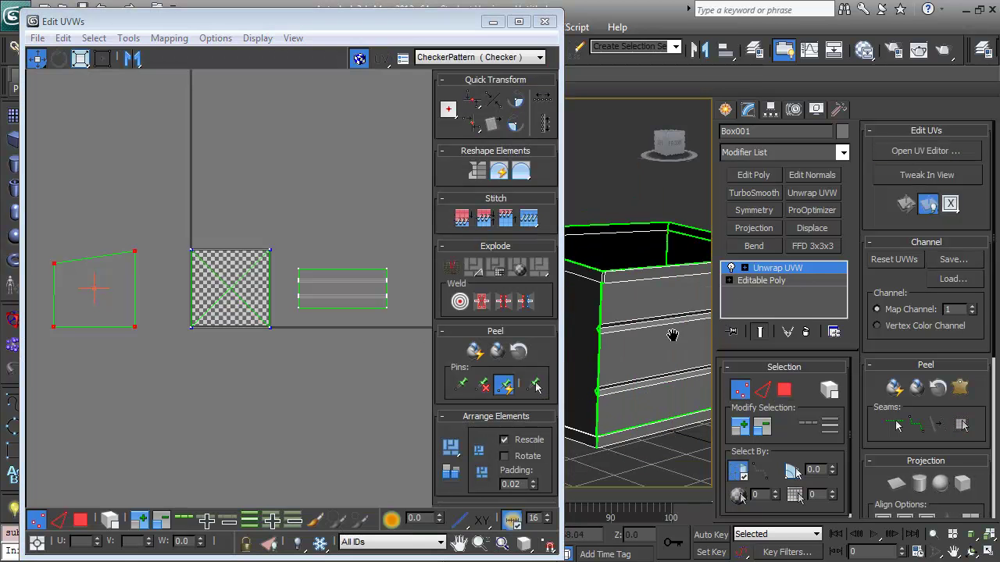
Select the strip of faces along the body's front top rim.
key(3)
click(660, 387)
click(655, 301)
middle_drag(655, 301, 611, 344)
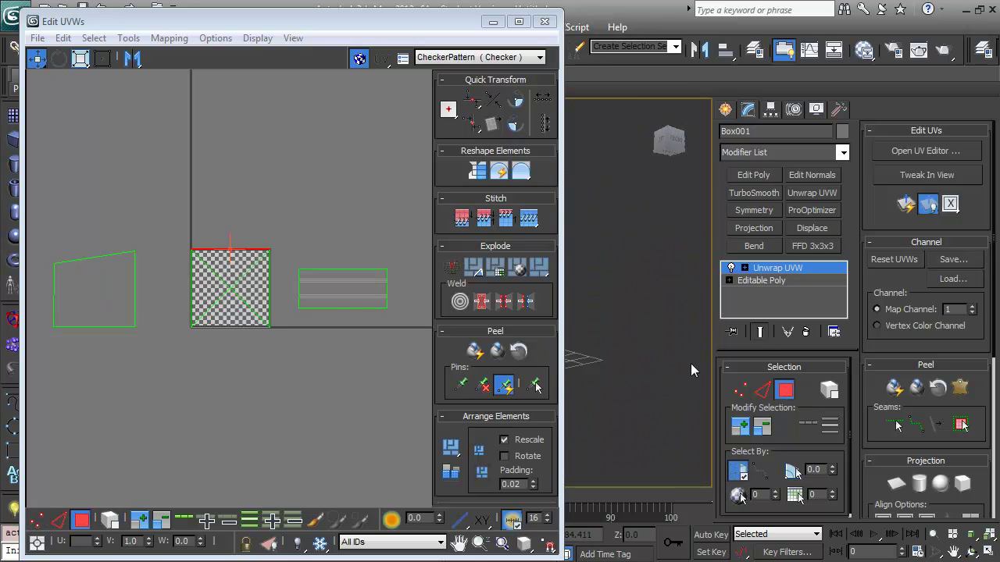
scroll(636, 388, down, 3)
Shrink the UV editor window and enlarge the perspective view beside it around the front rim.
drag(560, 12, 453, 94)
drag(195, 103, 173, 73)
key(alt+w)
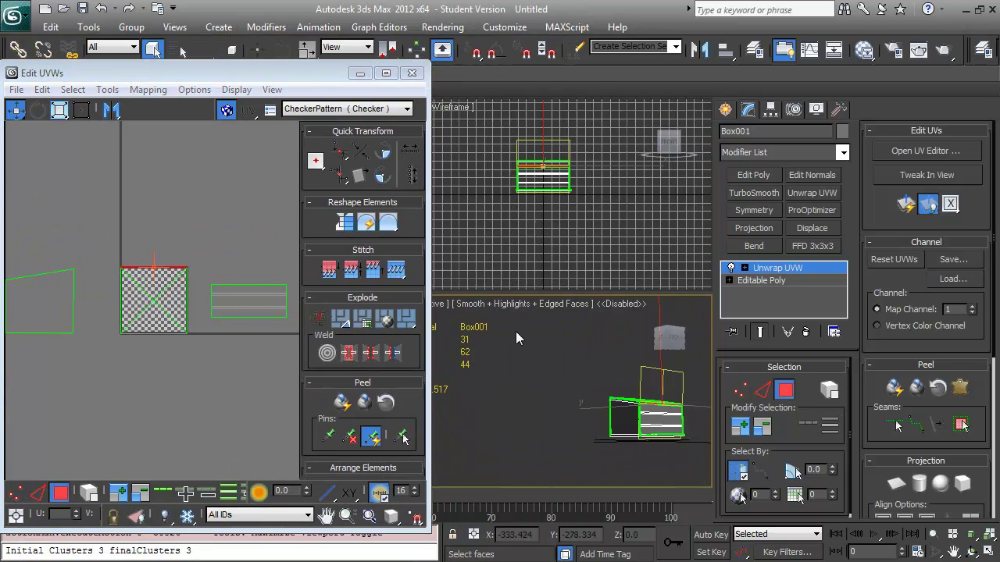
drag(534, 294, 536, 131)
scroll(550, 289, up, 6)
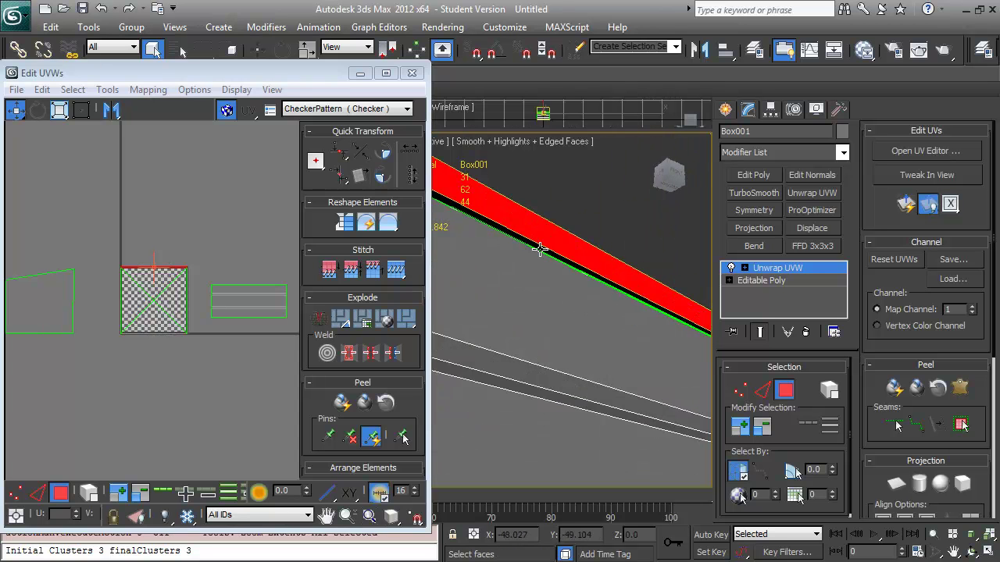
scroll(177, 313, up, 2)
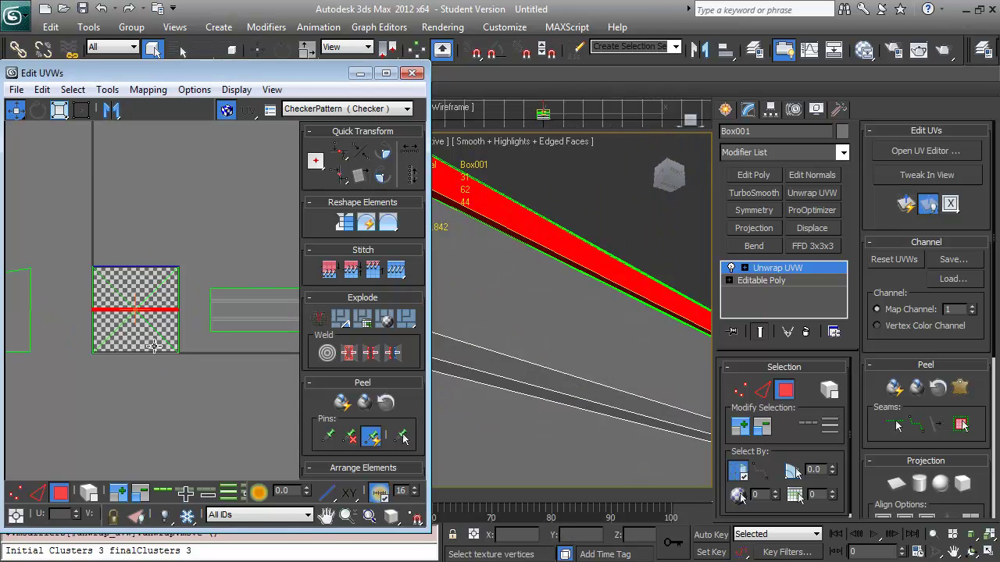
Move the rim strip's UVs off the texture tile and relax them together with the front panel's shell.
drag(165, 295, 186, 231)
click(107, 89)
click(44, 357)
drag(126, 116, 752, 426)
drag(96, 205, 328, 285)
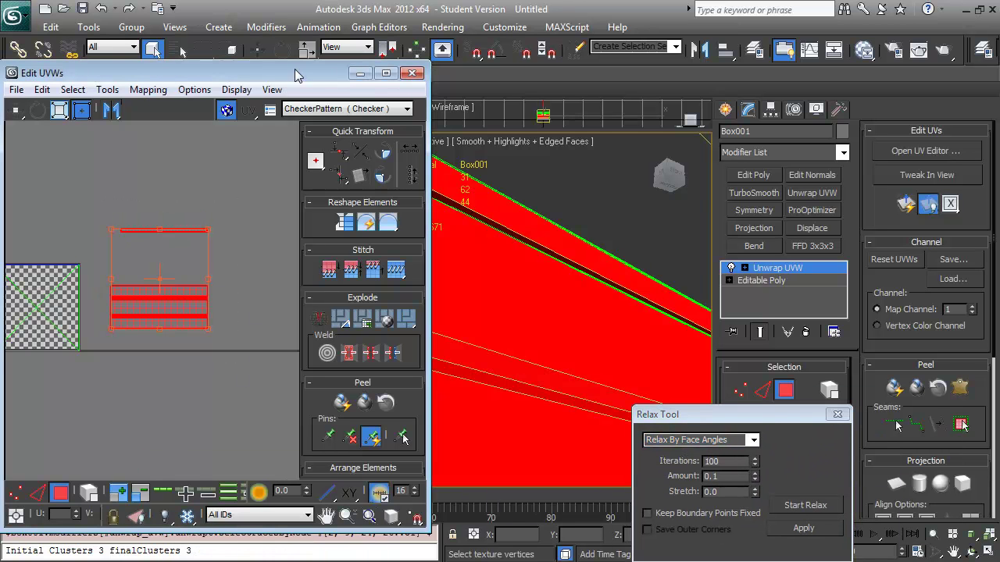
drag(309, 66, 308, 11)
click(197, 221)
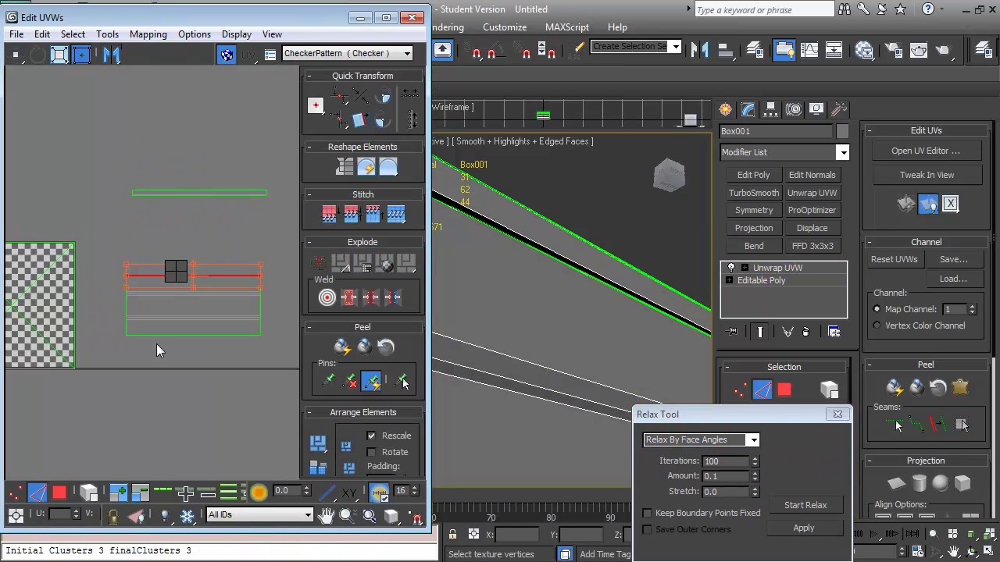
Place the rim strip's UVs against the top edge of the front panel's shell.
key(3)
click(156, 192)
drag(234, 193, 252, 331)
scroll(253, 331, up, 3)
click(174, 201)
click(200, 256)
click(234, 297)
scroll(257, 310, down, 3)
scroll(567, 310, down, 3)
Planar-map the body's side panel faces, including their rim and base strips, along X and relax their UVs.
click(573, 258)
scroll(571, 289, down, 8)
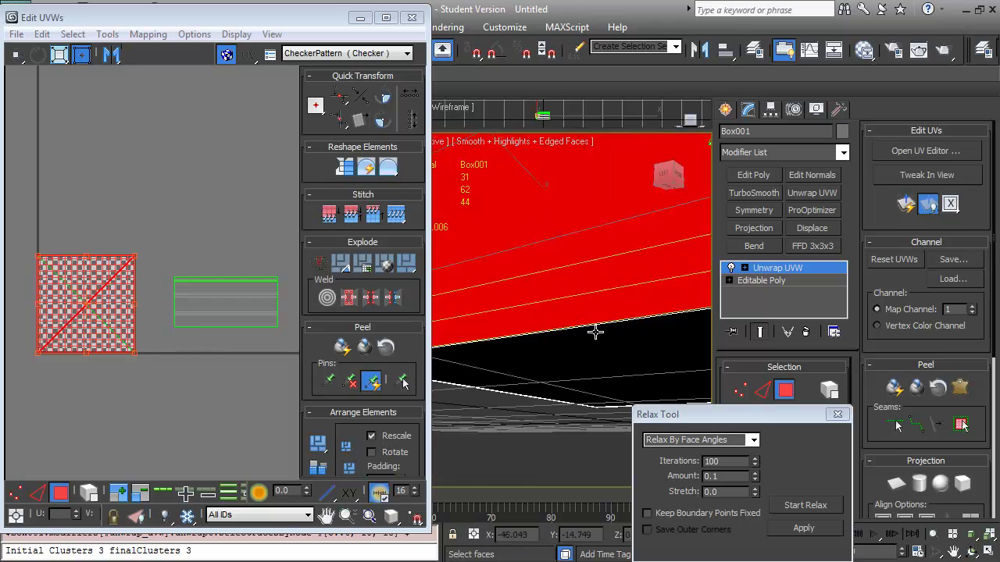
alt+middle_drag(446, 390, 562, 367)
click(897, 484)
scroll(926, 469, down, 2)
click(882, 443)
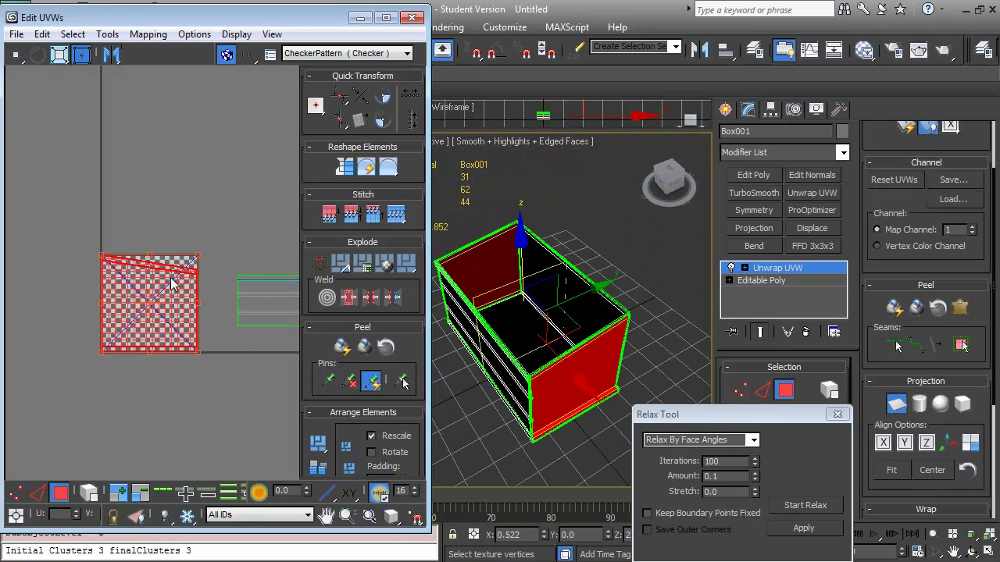
click(805, 504)
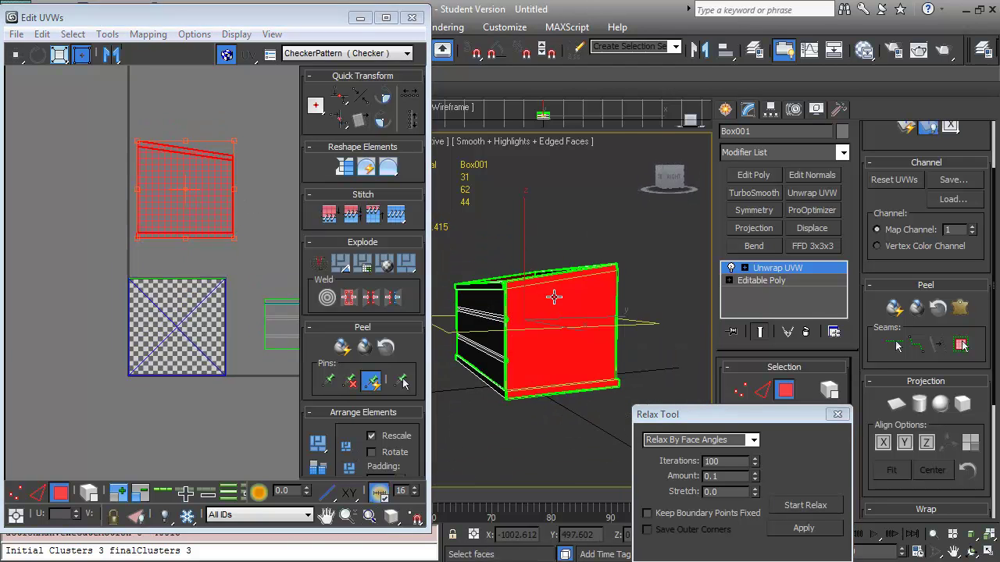
Fit the side panel's base strip against the lower edge of its UV shell above the texture tile.
scroll(249, 197, up, 5)
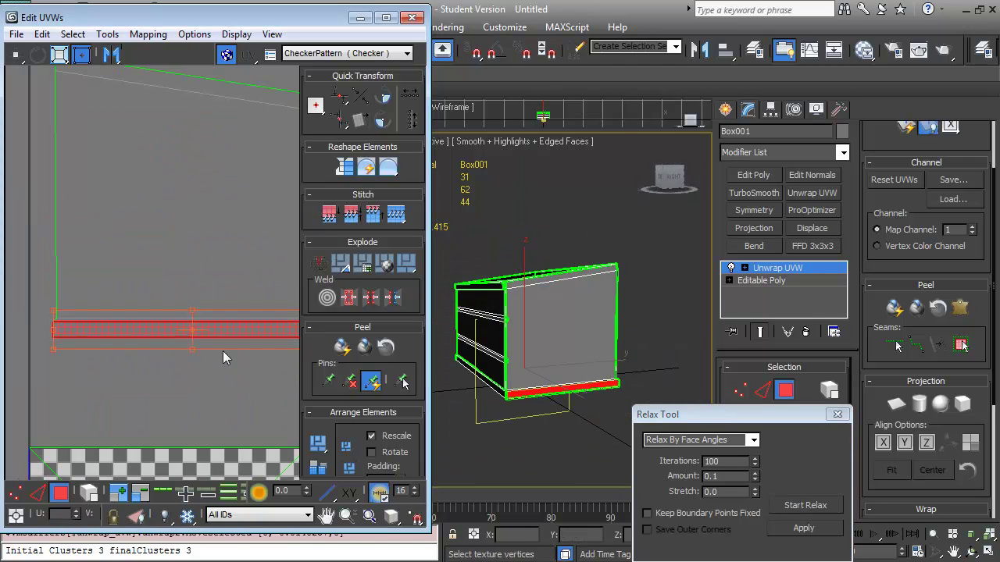
scroll(168, 332, down, 3)
scroll(546, 336, up, 3)
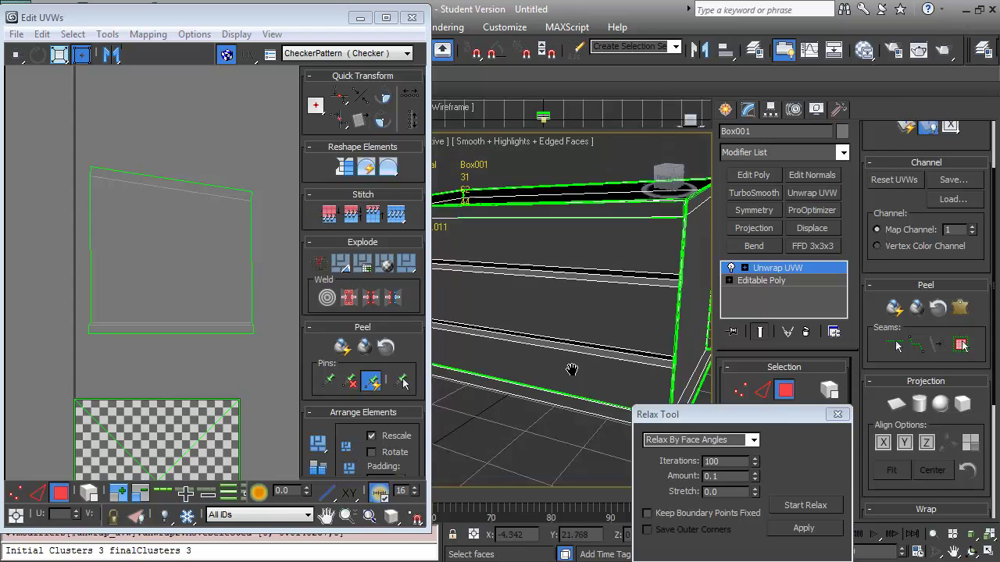
Select the body's front base strip and place its UVs against the lower edge of the front panel's shell.
alt+middle_drag(546, 336, 611, 380)
middle_drag(203, 359, 108, 354)
scroll(538, 382, up, 3)
click(538, 378)
scroll(537, 377, up, 3)
scroll(982, 305, up, 3)
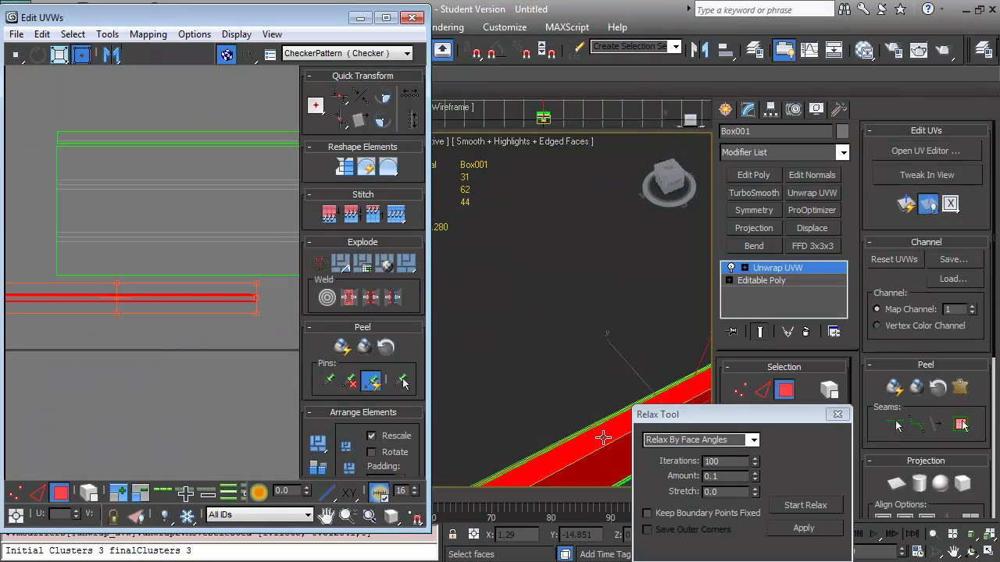
scroll(81, 195, down, 2)
scroll(94, 283, up, 2)
drag(94, 283, 157, 243)
scroll(231, 262, down, 3)
scroll(694, 320, down, 5)
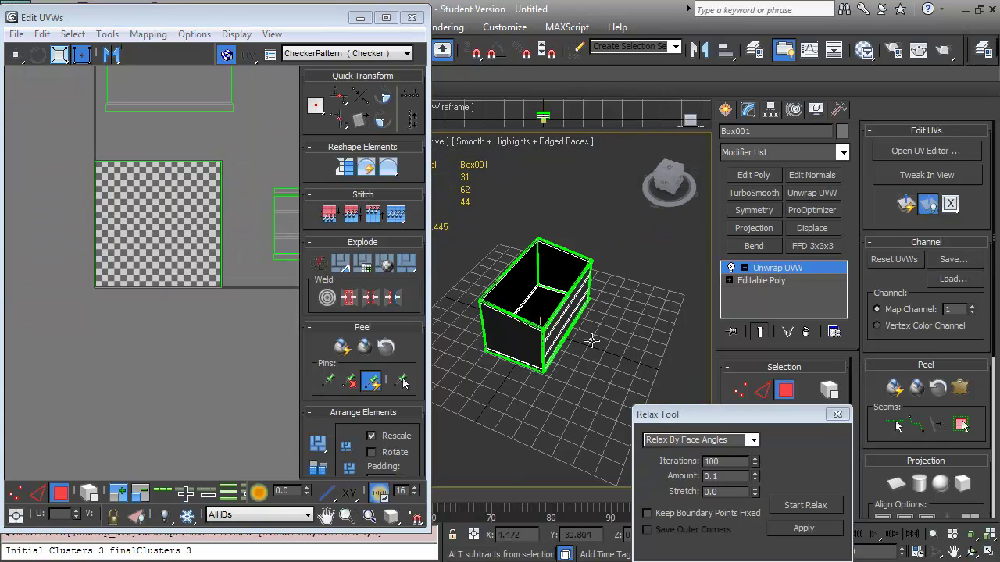
Collapse the body's Unwrap UVW modifier down into its editable poly.
key(ctrl+a)
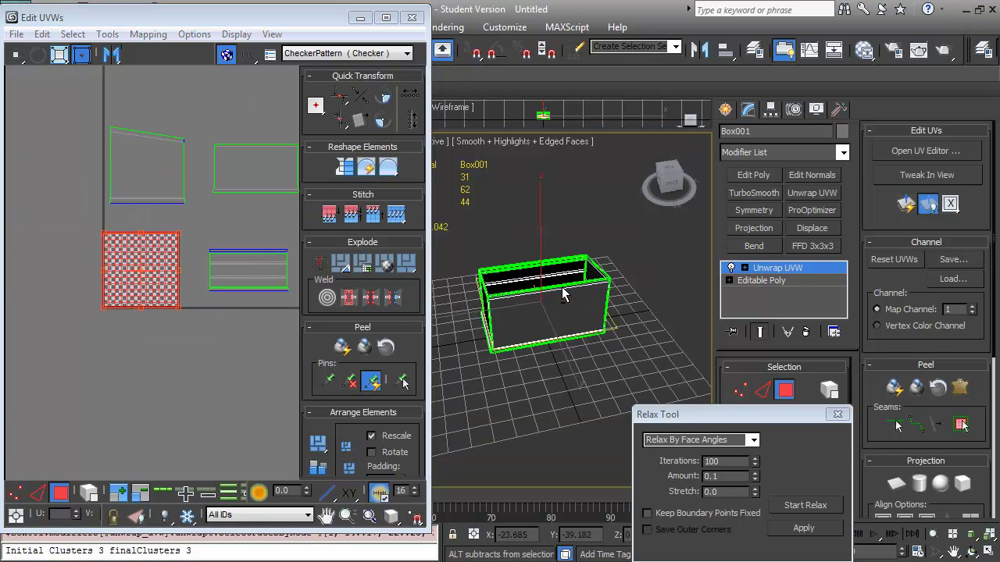
scroll(172, 328, up, 2)
scroll(563, 275, up, 6)
right_click(778, 268)
click(828, 357)
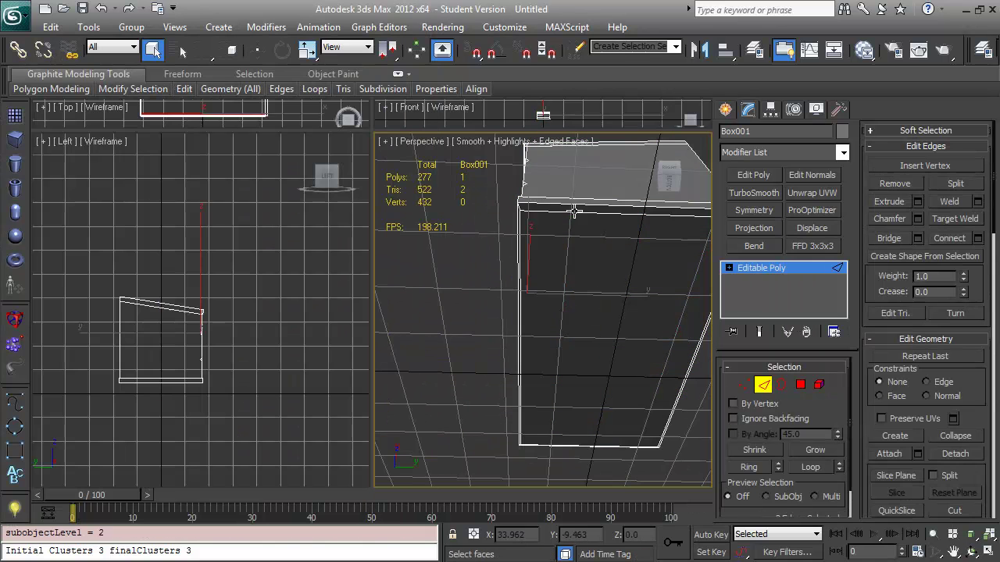
Select the surplus edges across the body's large plain panel and remove them.
alt+middle_drag(571, 211, 521, 320)
ctrl+click(563, 309)
ctrl+click(581, 353)
key(BackSpace)
Reapply Unwrap UVW to the body, relax the plain panel's UVs by face angles, and place its shell beside the other panel shells.
click(812, 193)
click(916, 153)
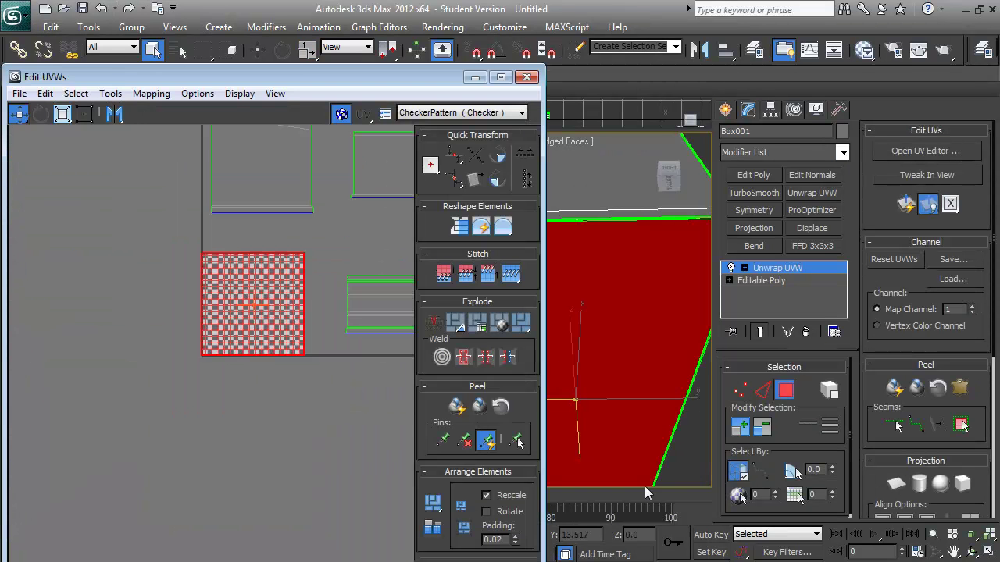
click(109, 93)
click(129, 273)
drag(34, 107, 641, 408)
scroll(188, 311, down, 2)
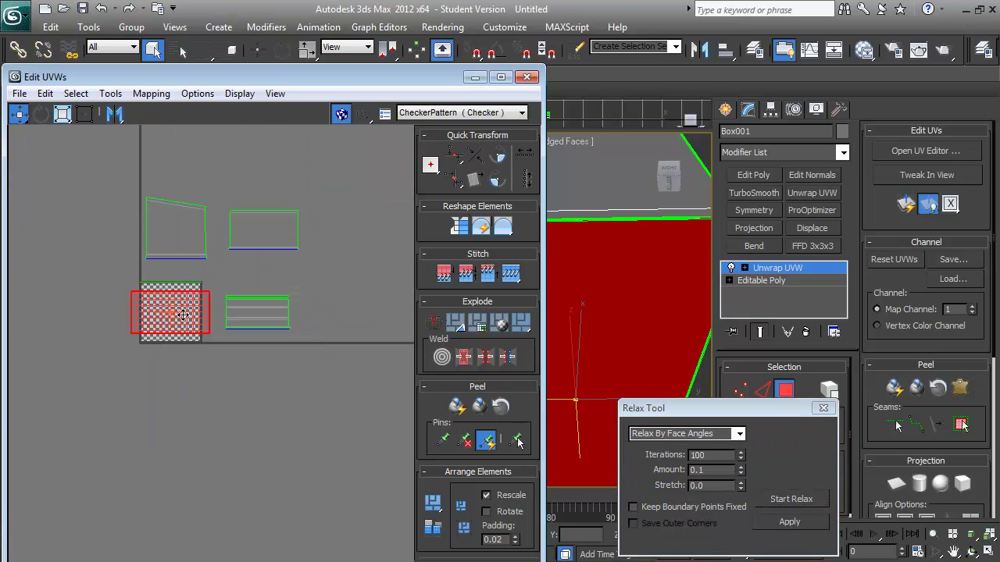
drag(201, 297, 201, 291)
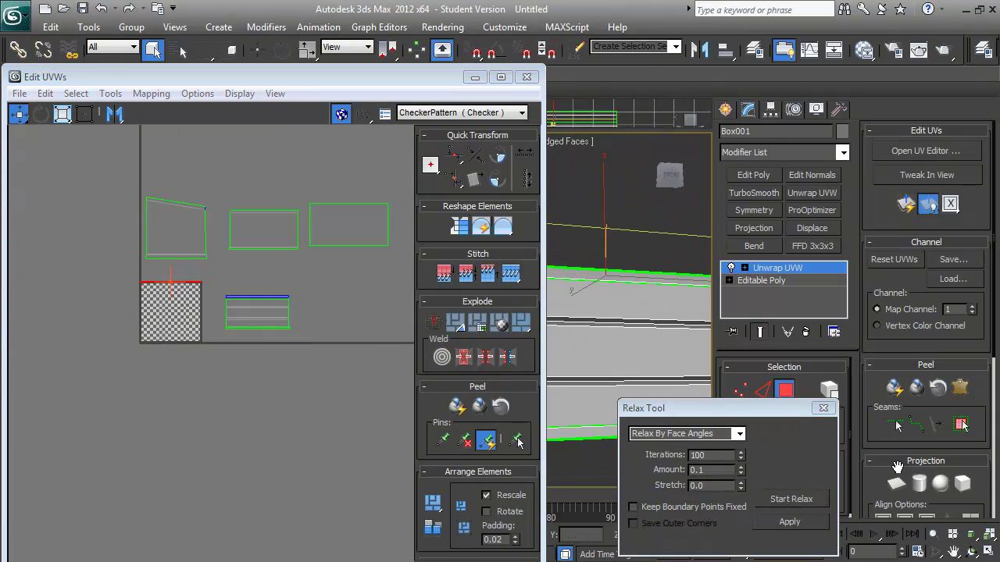
Relax the UVs of the body's front rim strip by face angles.
click(785, 500)
scroll(211, 295, up, 6)
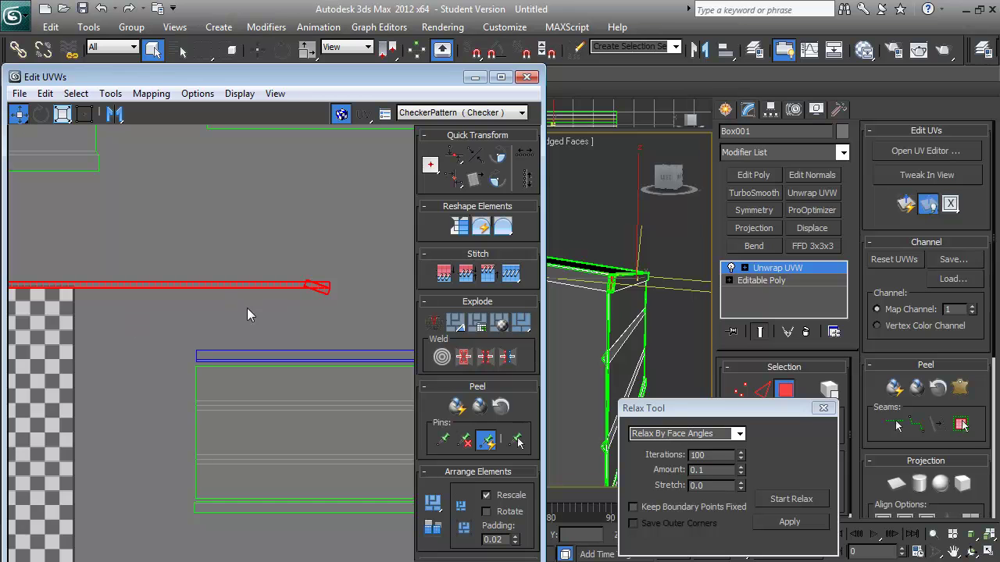
scroll(214, 266, down, 5)
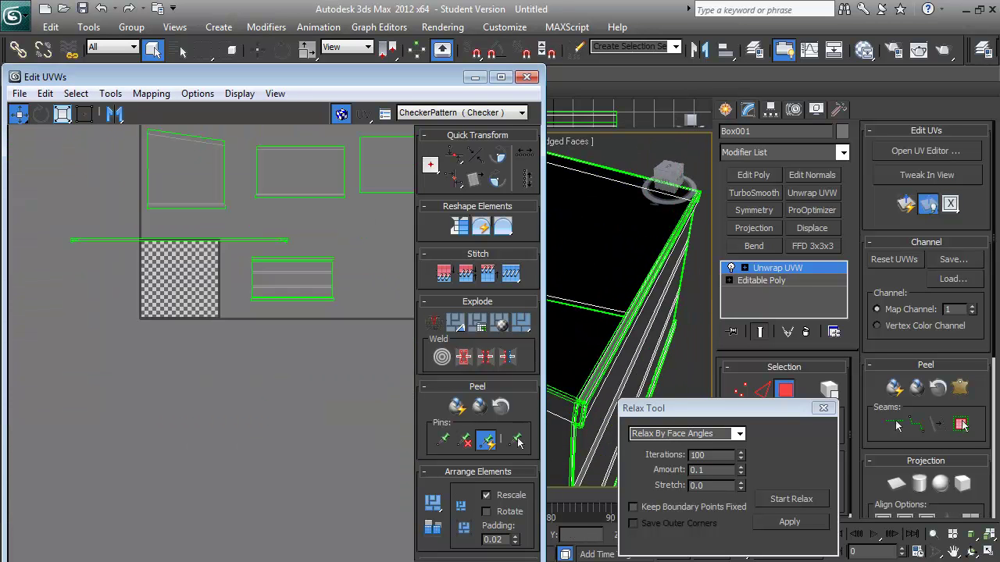
Fit the relaxed rim strip's UVs, including its slanted end piece, above the front panel's shell.
scroll(530, 469, down, 3)
drag(54, 216, 236, 326)
click(178, 249)
scroll(178, 249, up, 3)
scroll(134, 333, up, 3)
scroll(230, 311, up, 2)
middle_drag(231, 311, 295, 292)
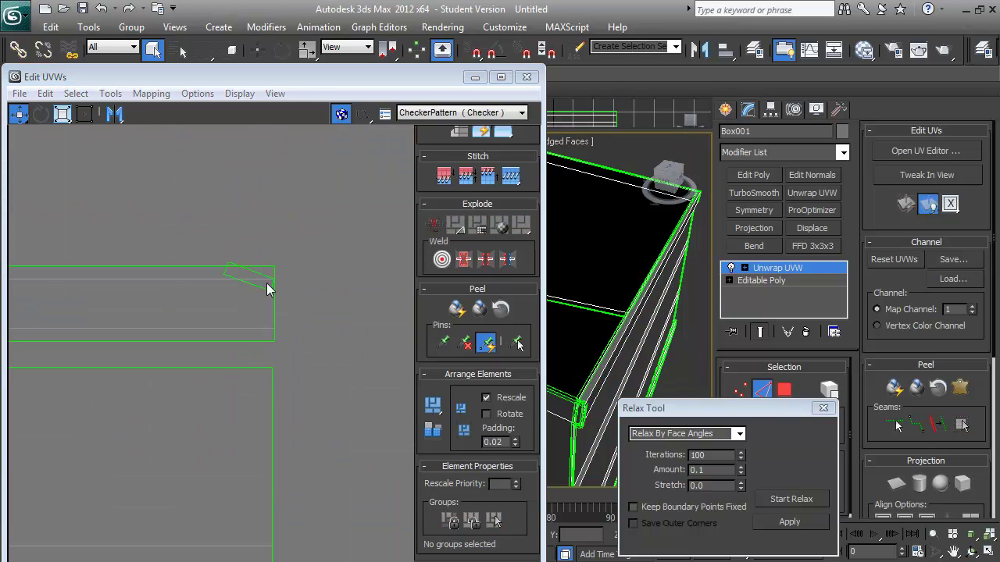
click(238, 269)
scroll(228, 278, down, 2)
middle_drag(227, 278, 309, 317)
click(326, 275)
scroll(274, 295, up, 2)
scroll(310, 317, down, 3)
Gather the body's panel shells into a compact group away from the checker tile.
drag(239, 83, 245, 34)
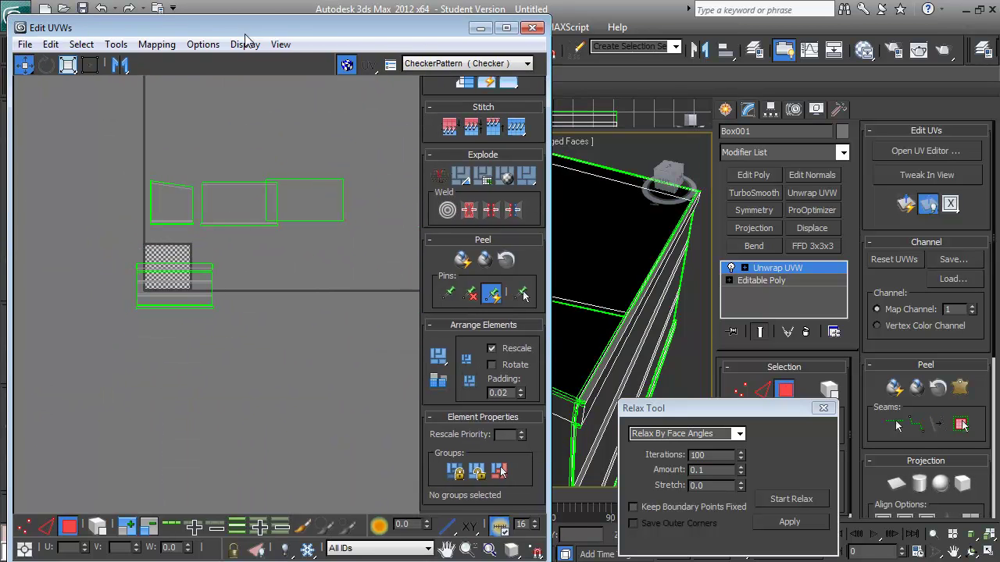
drag(239, 204, 303, 249)
drag(174, 284, 305, 296)
drag(184, 204, 385, 249)
click(284, 299)
click(90, 64)
drag(344, 296, 369, 289)
Place the front panel's shell below the other panel shells and resize it toward their width.
click(316, 358)
middle_drag(316, 358, 257, 382)
click(260, 346)
drag(334, 300, 321, 312)
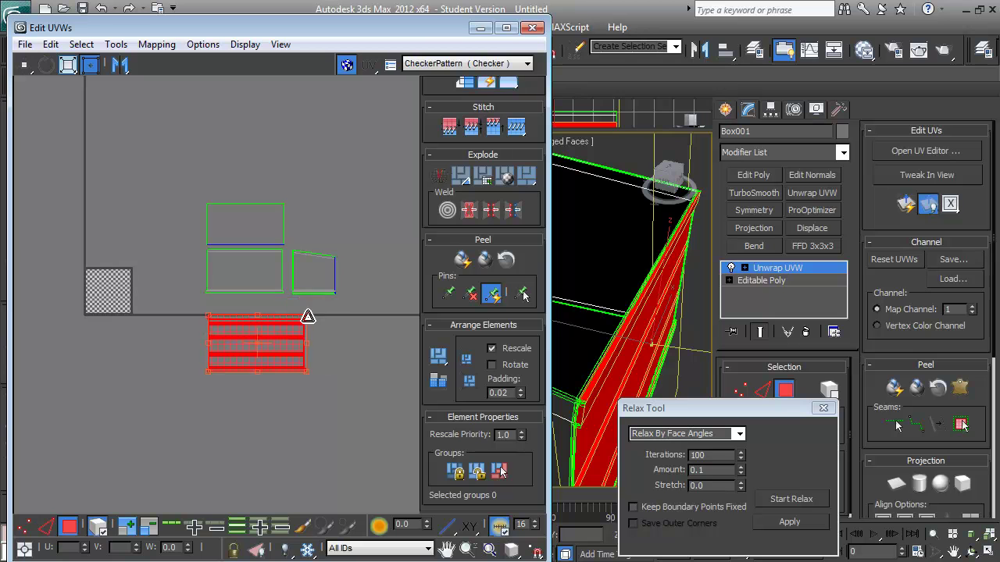
Select the body's floor shell and resize it to match the neighbouring panel shells.
click(214, 211)
scroll(266, 242, up, 5)
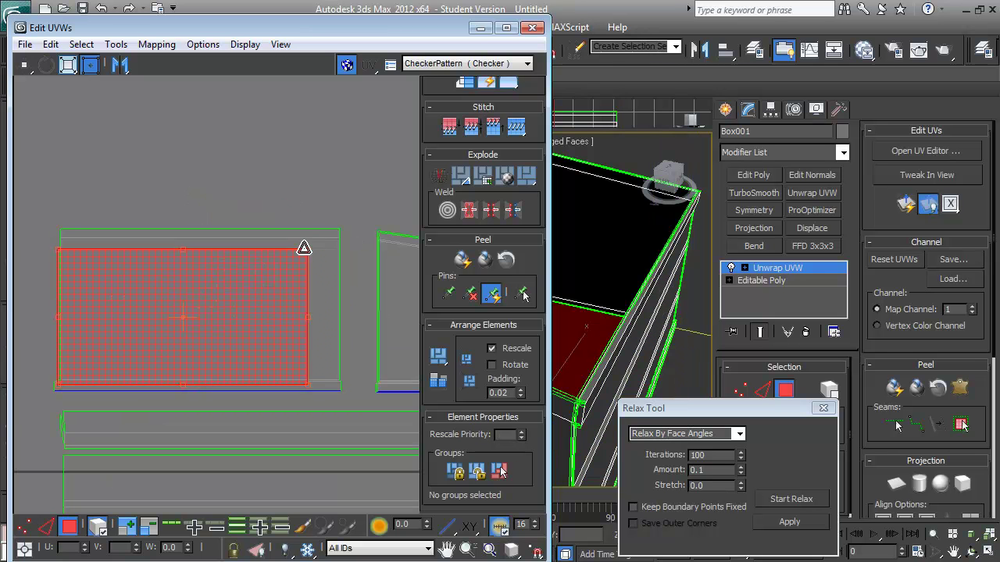
click(317, 375)
scroll(263, 307, down, 5)
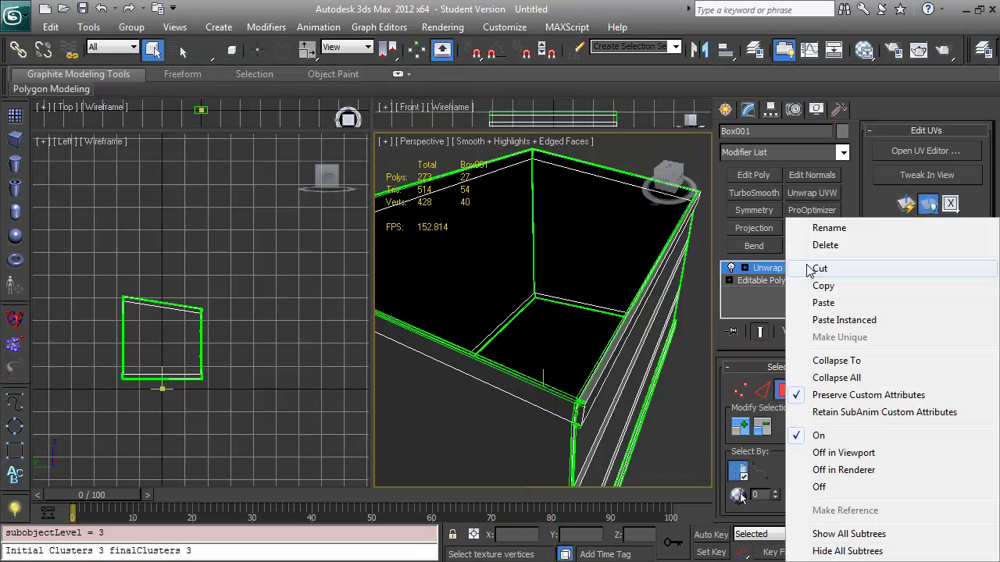
Apply Unwrap UVW to the lid bar's editable poly beneath its Symmetry modifier and open its UV editor.
click(750, 268)
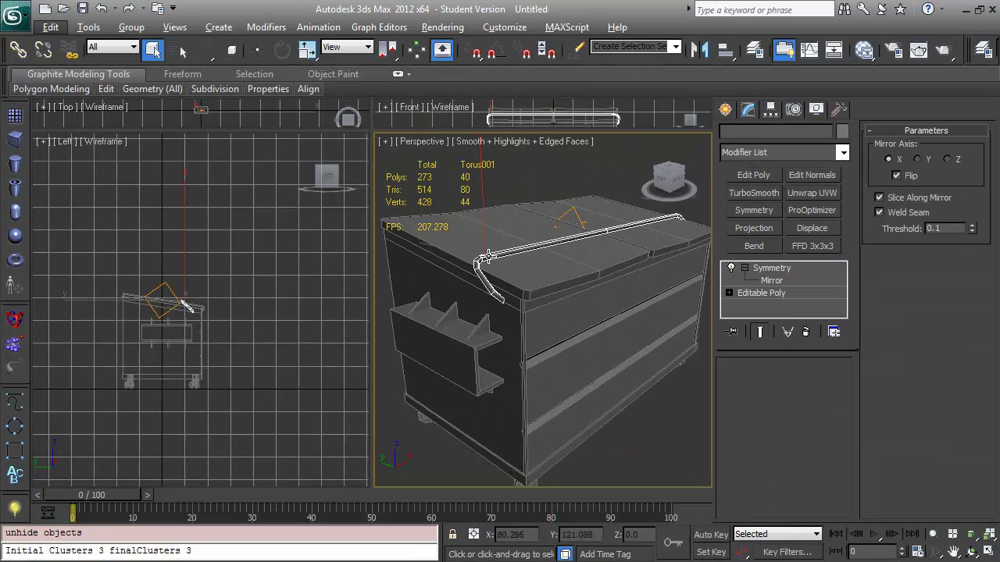
click(762, 293)
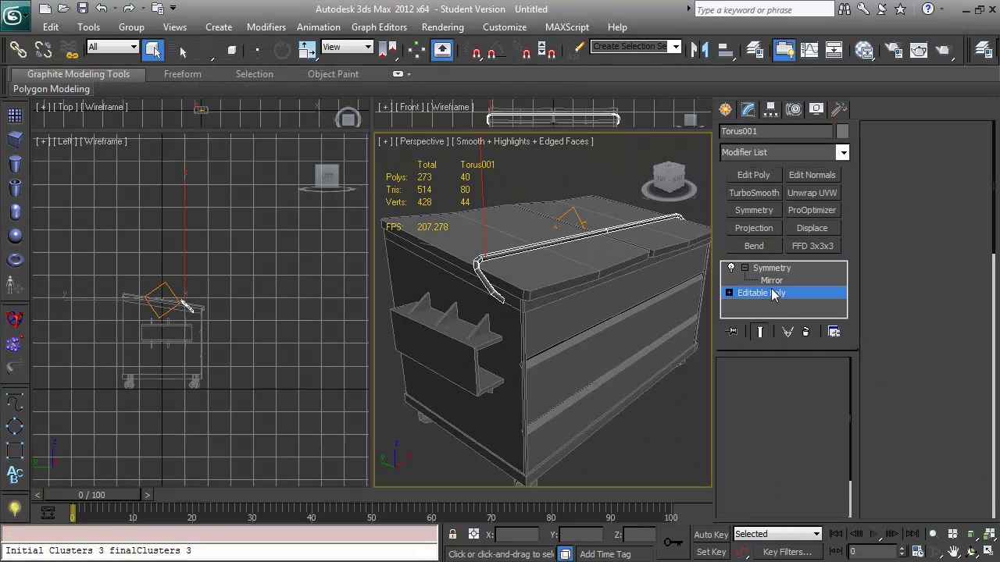
click(812, 193)
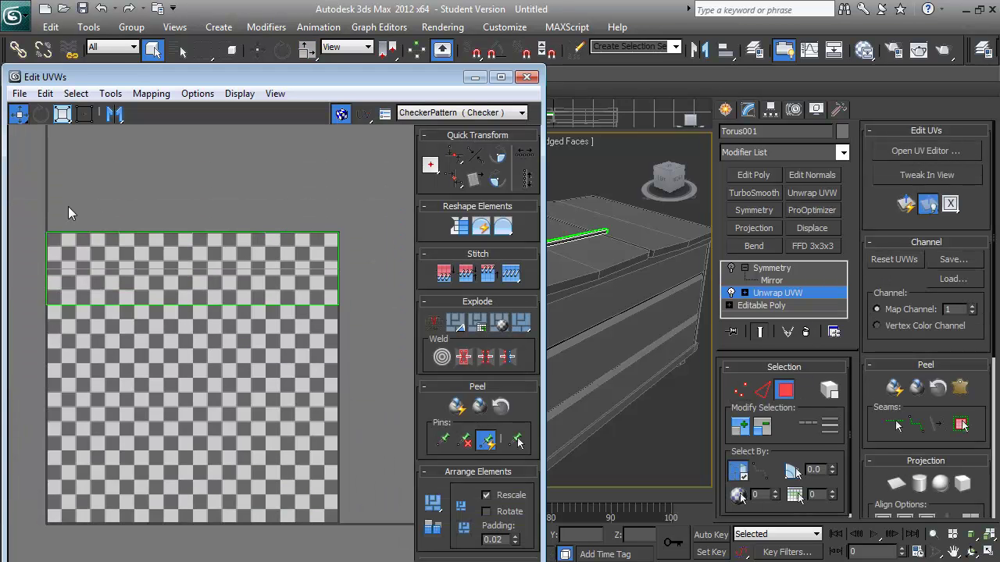
click(600, 355)
alt+middle_drag(600, 354, 606, 321)
click(607, 303)
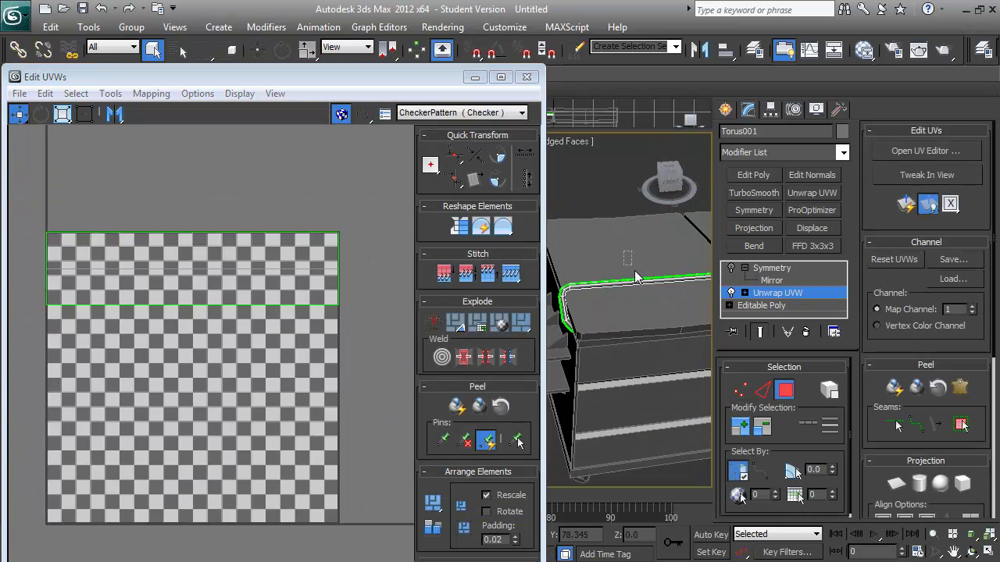
Stretch the lid bar's UV shell by moving its upper vertices, and place it outside the checker tile.
scroll(617, 313, up, 2)
scroll(273, 283, down, 3)
key(1)
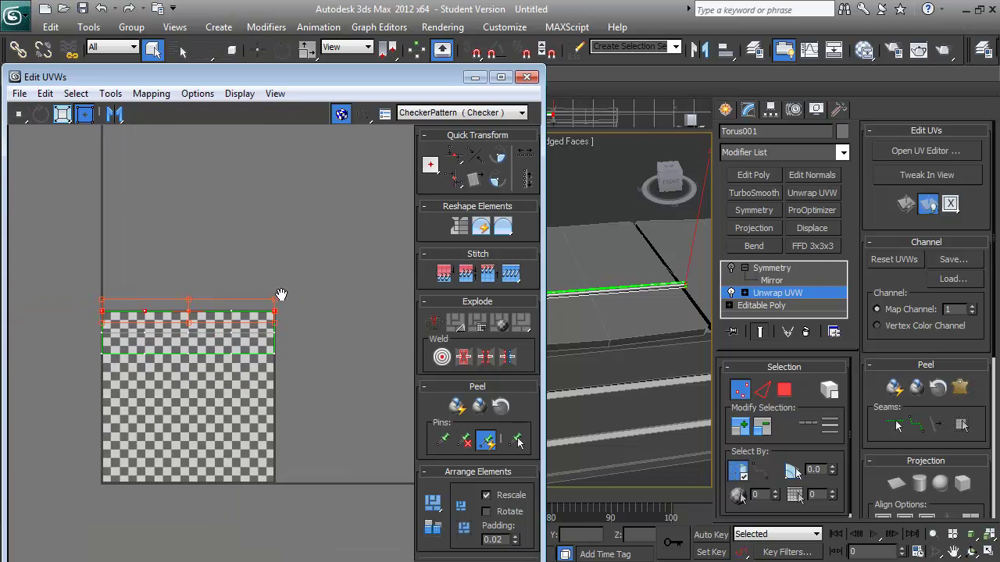
drag(246, 311, 262, 153)
drag(90, 343, 165, 354)
key(3)
scroll(302, 351, down, 3)
middle_drag(86, 264, 135, 258)
Relax the lid bar's UV shell by face angles with 10 iterations and amount 0.1.
click(135, 258)
click(110, 93)
click(136, 316)
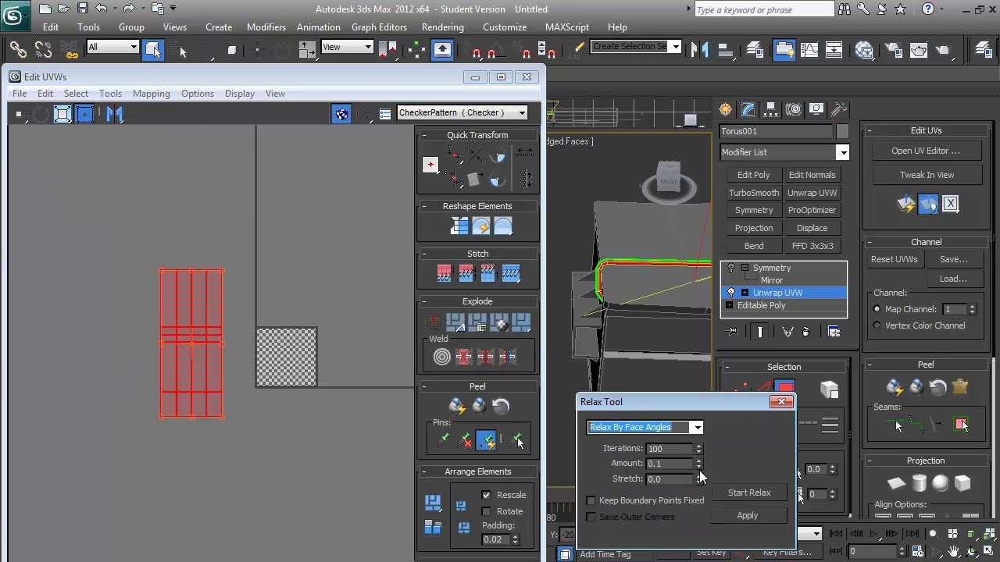
click(747, 516)
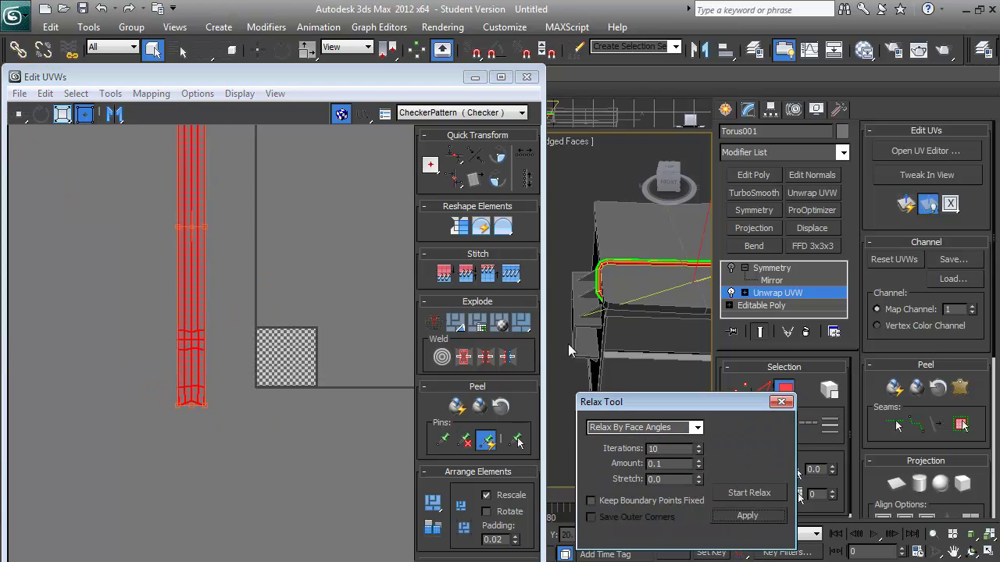
Save the scene as Dumpster_01 in the 04 texturing folder.
click(14, 14)
click(82, 192)
click(156, 62)
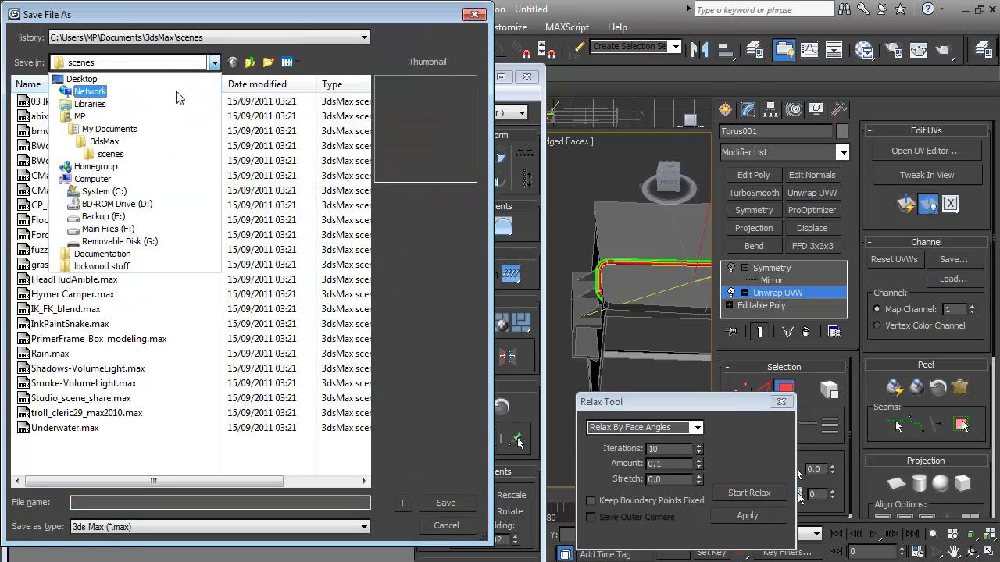
click(110, 154)
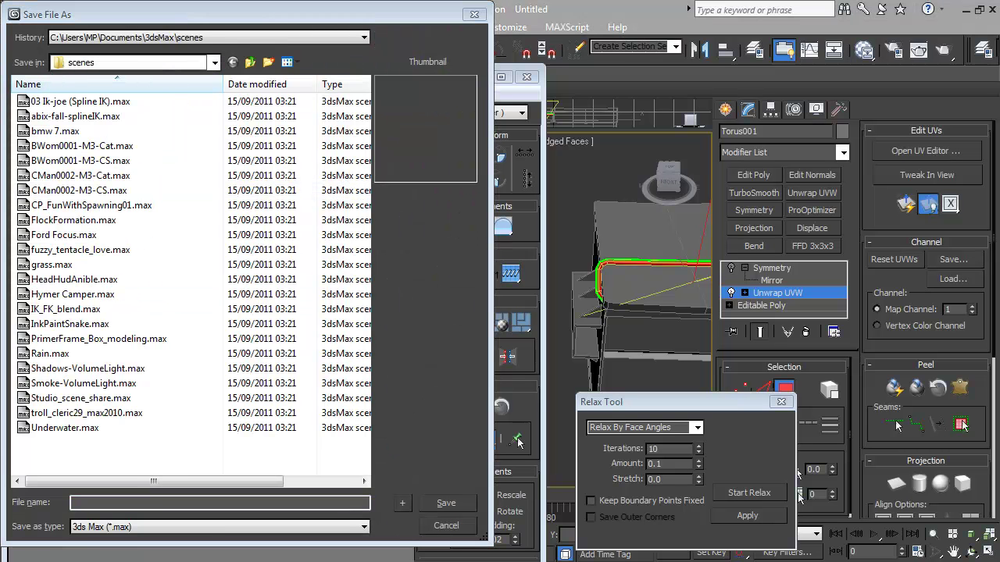
key(ctrl+v)
key(Return)
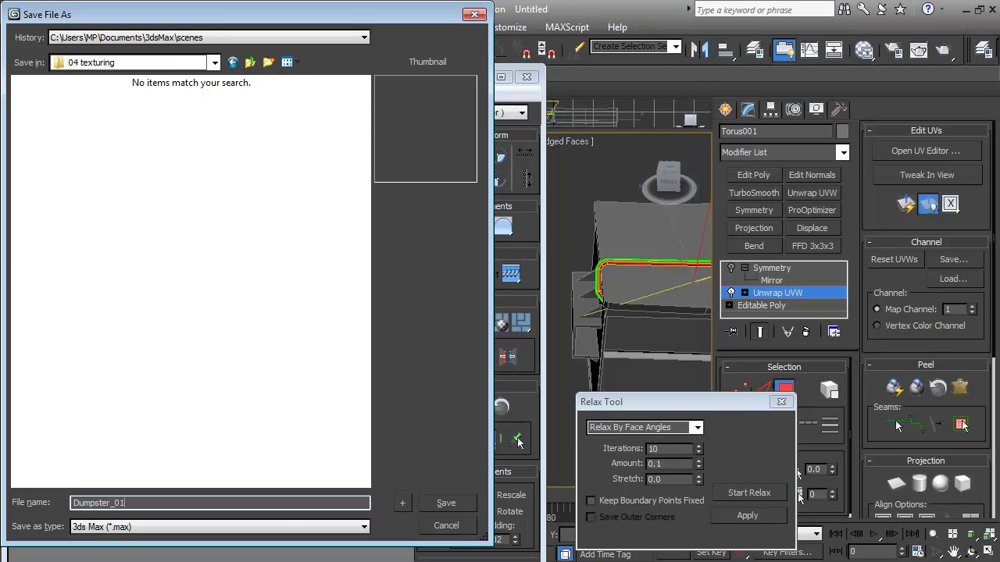
text(Dumpster_01)
key(Return)
Relax the lid bar's UV shell further and leave its UV editor.
click(749, 492)
middle_drag(286, 368, 277, 406)
scroll(215, 484, up, 5)
middle_drag(261, 308, 212, 386)
right_click(812, 293)
click(860, 243)
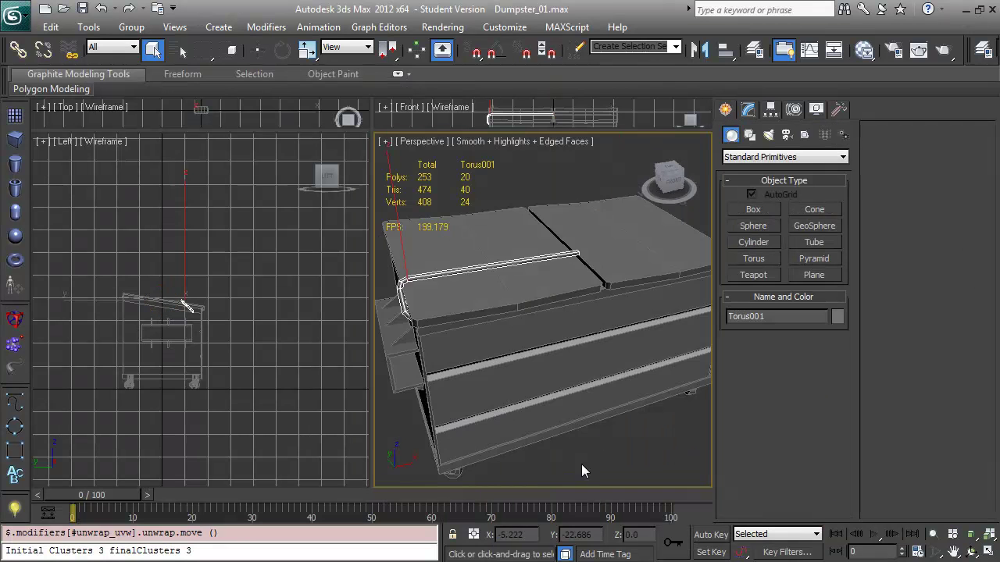
Select the dumpster's side bracket and hide all other objects.
scroll(581, 471, down, 3)
click(594, 453)
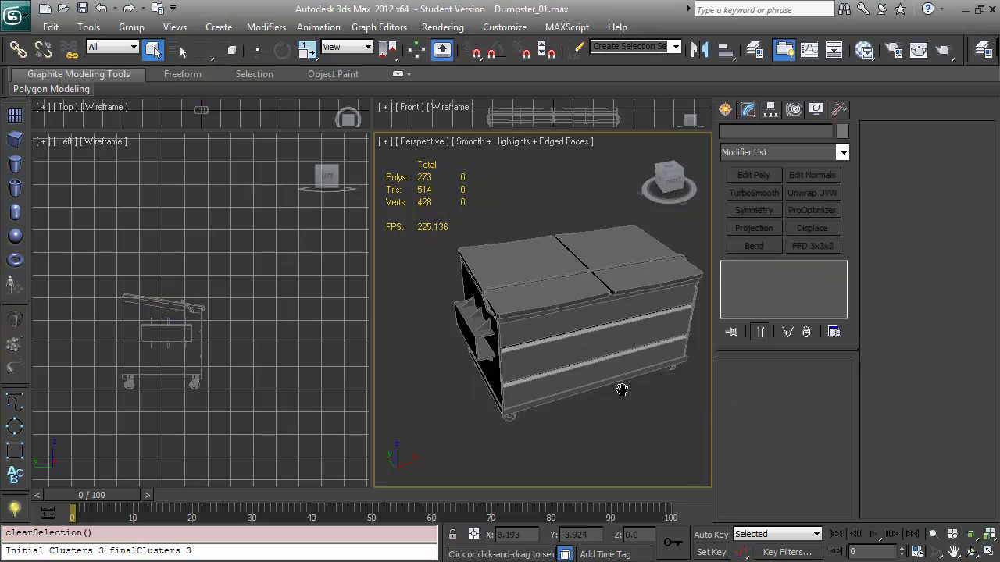
click(461, 317)
scroll(562, 216, up, 2)
key(alt+h)
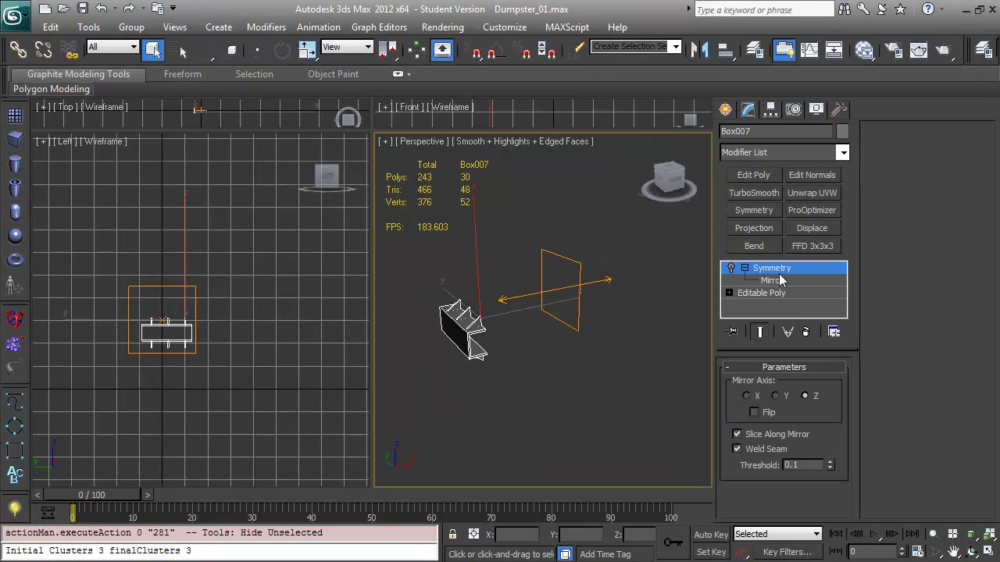
Apply Unwrap UVW to the bracket beneath its Symmetry modifier and move the triangular gusset UVs off the checker tile.
click(761, 293)
click(811, 193)
click(926, 150)
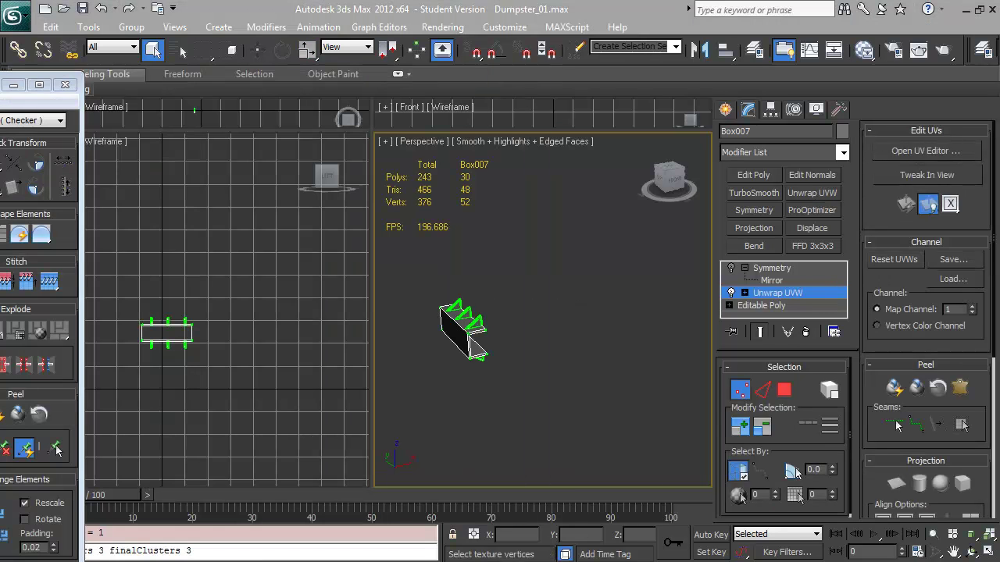
key(3)
key(ctrl+a)
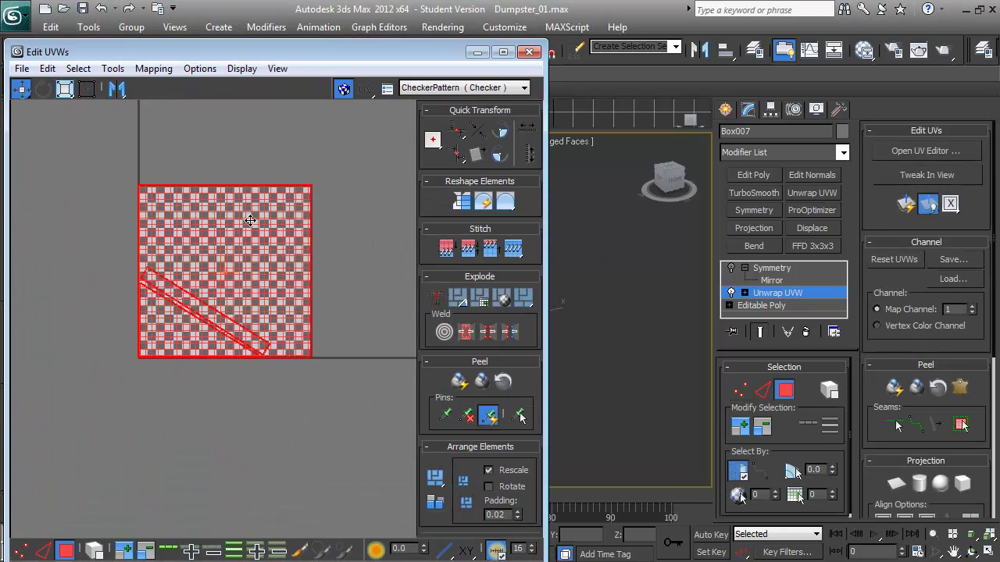
drag(208, 296, 93, 297)
Select the bracket's vertical panel faces and open the Relax tool for their UVs.
click(611, 316)
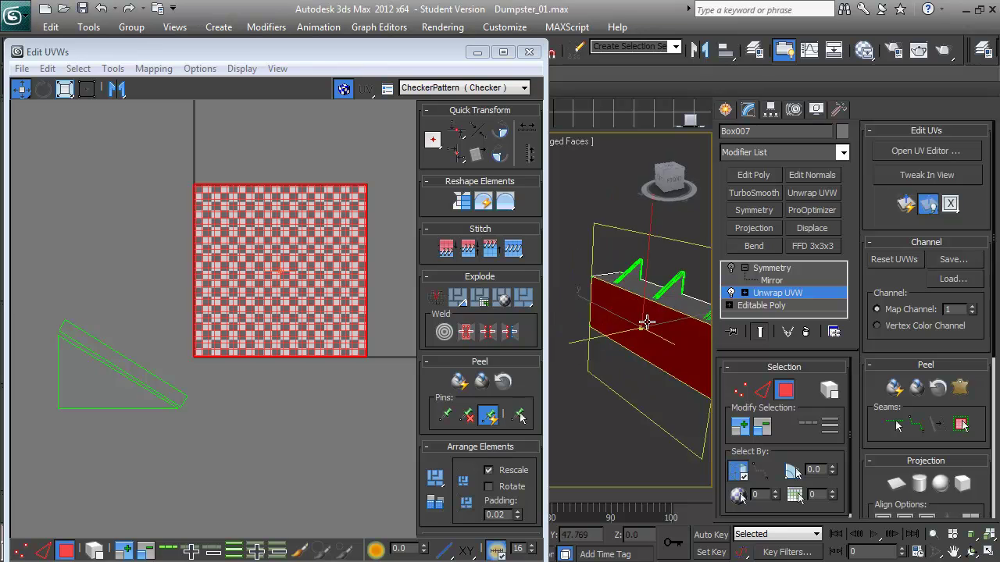
mouse_move(611, 316)
alt+middle_down()
mouse_move(620, 330)
mouse_move(602, 324)
mouse_move(633, 316)
mouse_move(625, 320)
alt+middle_up()
click(113, 68)
click(129, 104)
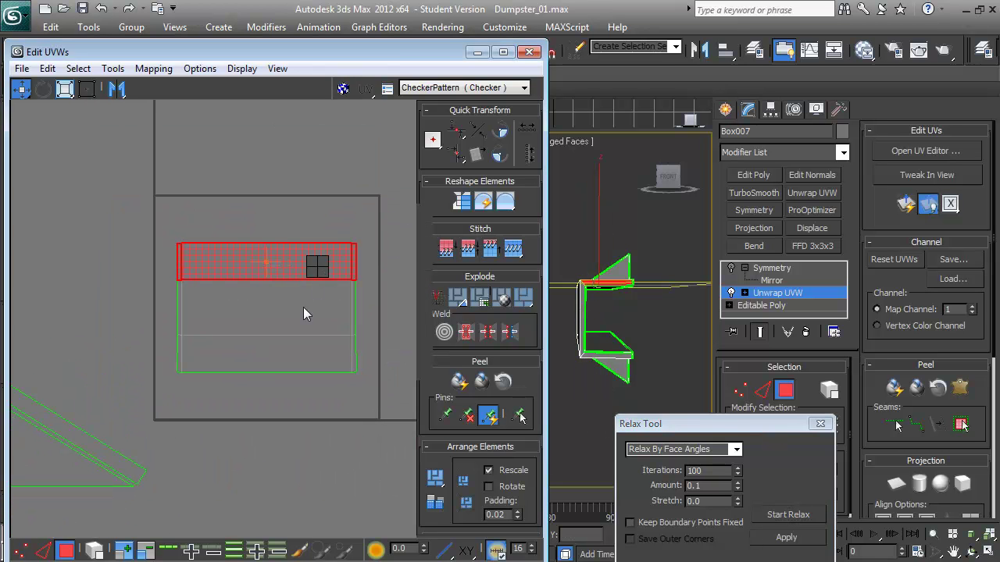
Widen the bracket's flange shells to match the width of the vertical panel's shell.
drag(303, 307, 360, 306)
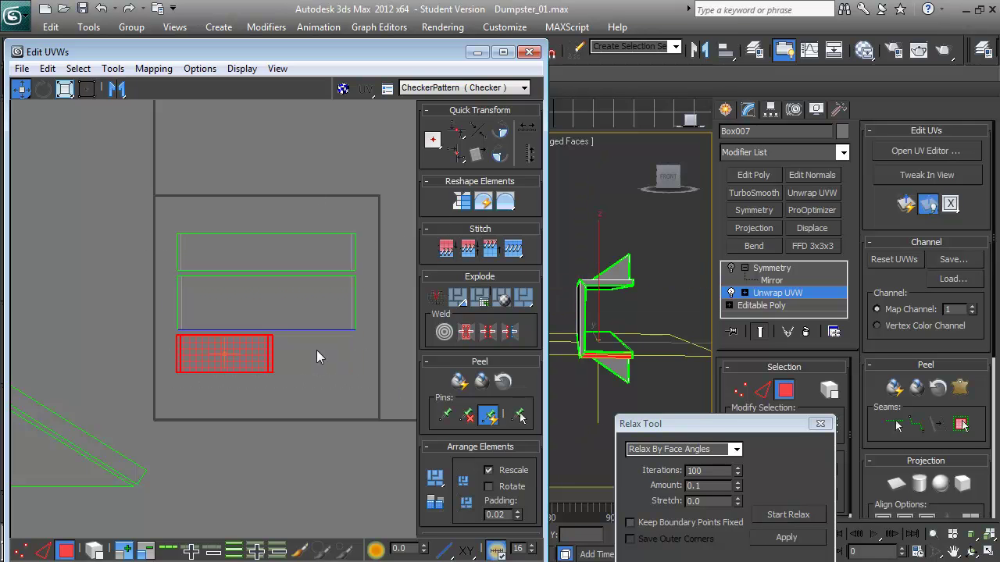
click(87, 89)
drag(275, 331, 352, 330)
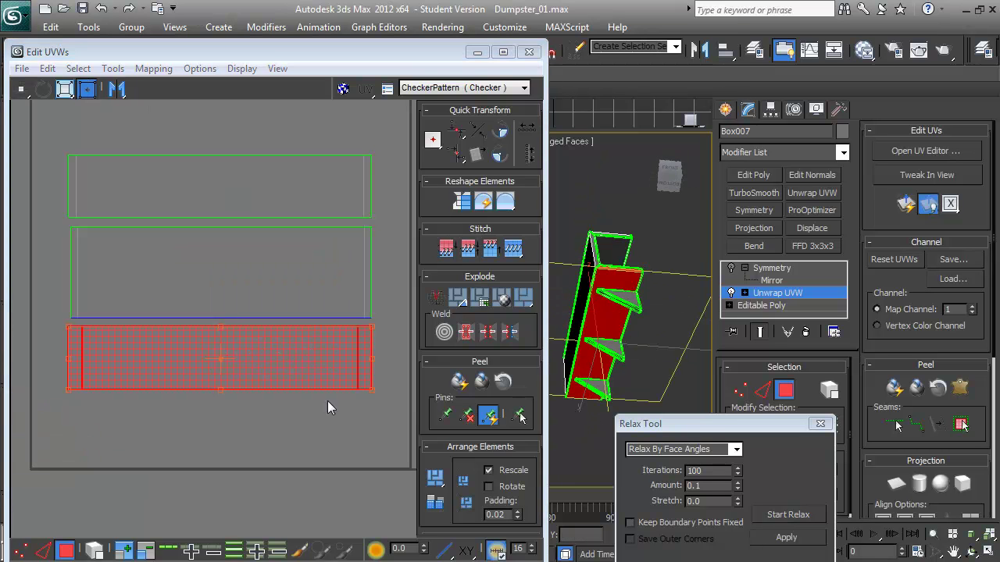
click(296, 404)
Align the end vertices of the three bracket shells into straight columns at both ends.
drag(71, 157, 345, 344)
key(1)
drag(330, 123, 365, 240)
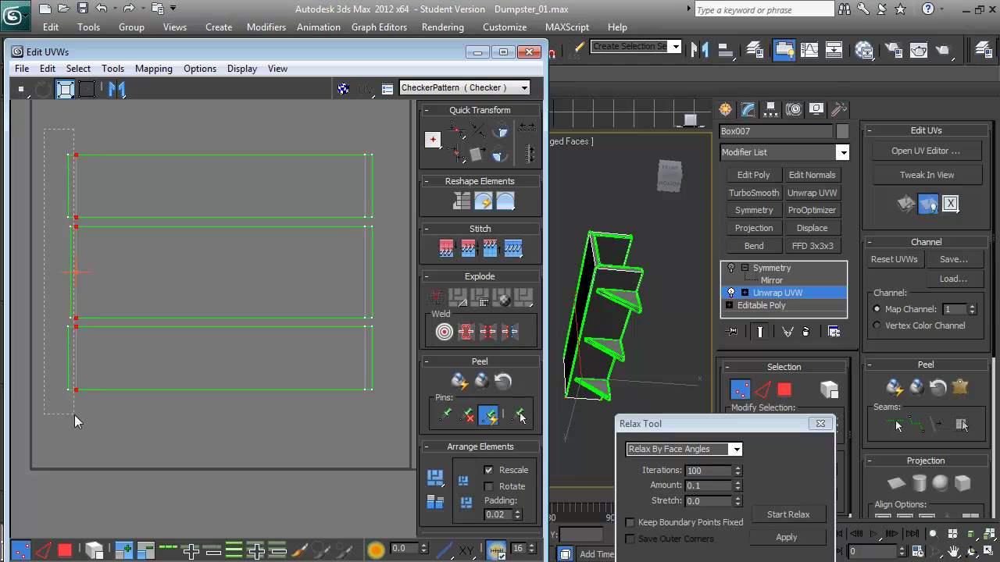
drag(73, 415, 73, 415)
scroll(264, 261, down, 3)
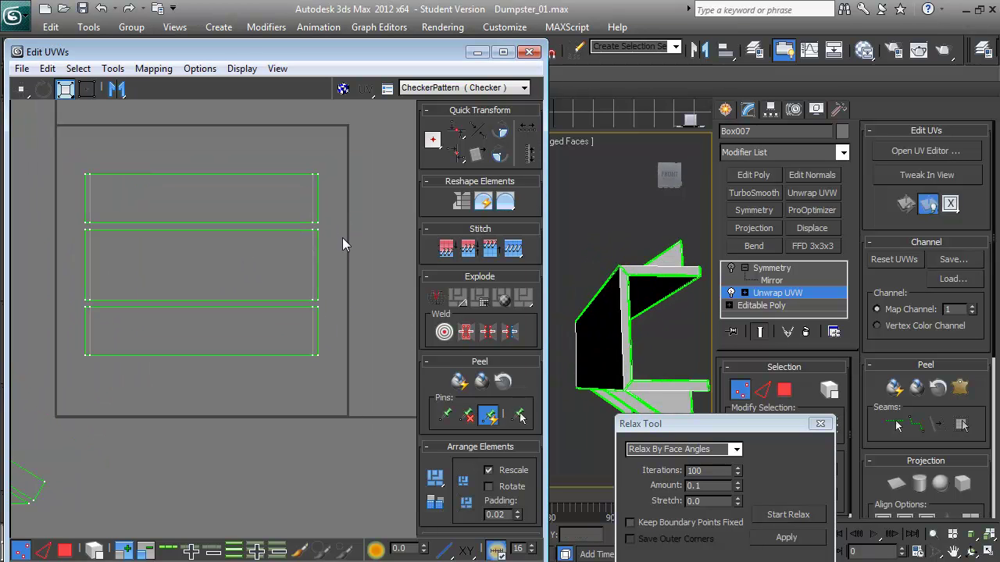
Move the narrow end-face UVs slightly away from both ends of the three bracket shells.
key(3)
drag(322, 389, 334, 253)
middle_drag(334, 253, 339, 271)
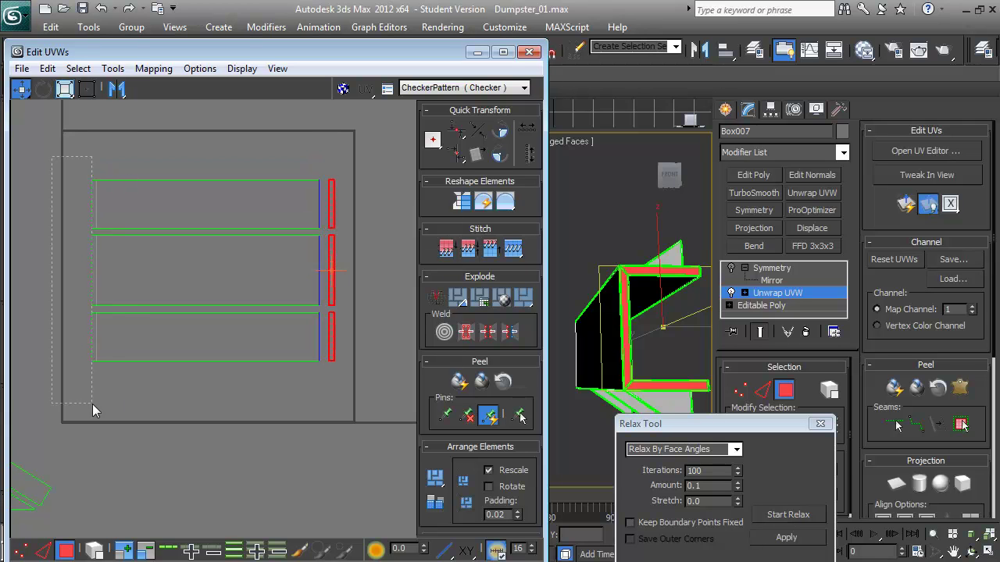
middle_drag(86, 245, 116, 268)
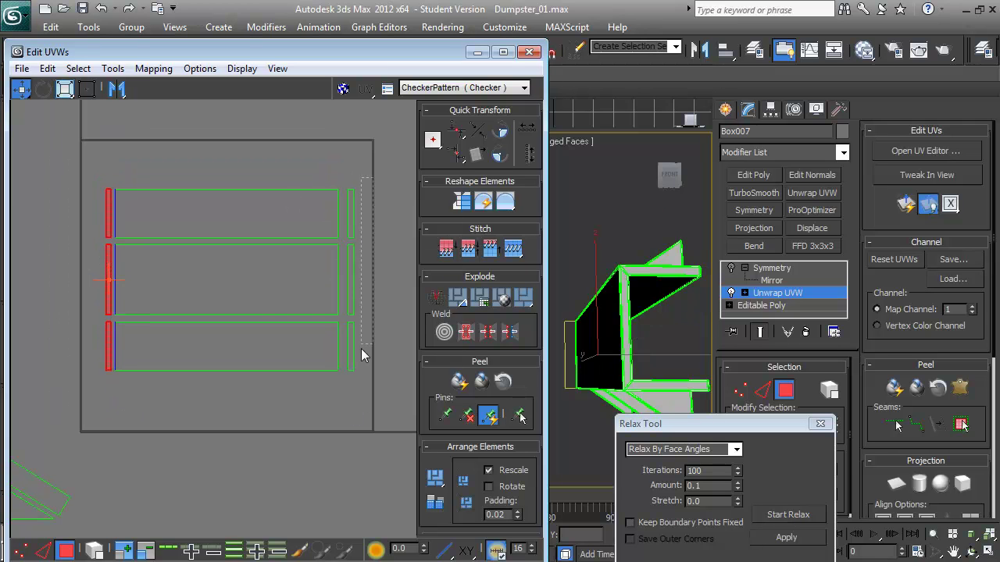
Move the narrow end-face strips closer to both ends of the three bracket shells.
click(359, 236)
scroll(360, 237, down, 2)
drag(191, 398, 195, 199)
scroll(189, 237, up, 4)
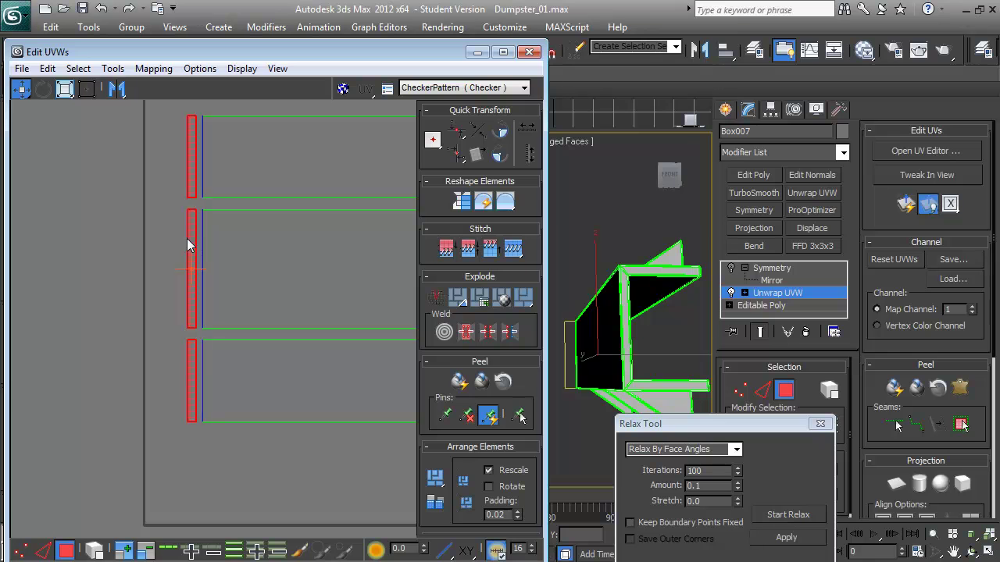
click(189, 237)
scroll(190, 237, down, 3)
scroll(152, 218, down, 1)
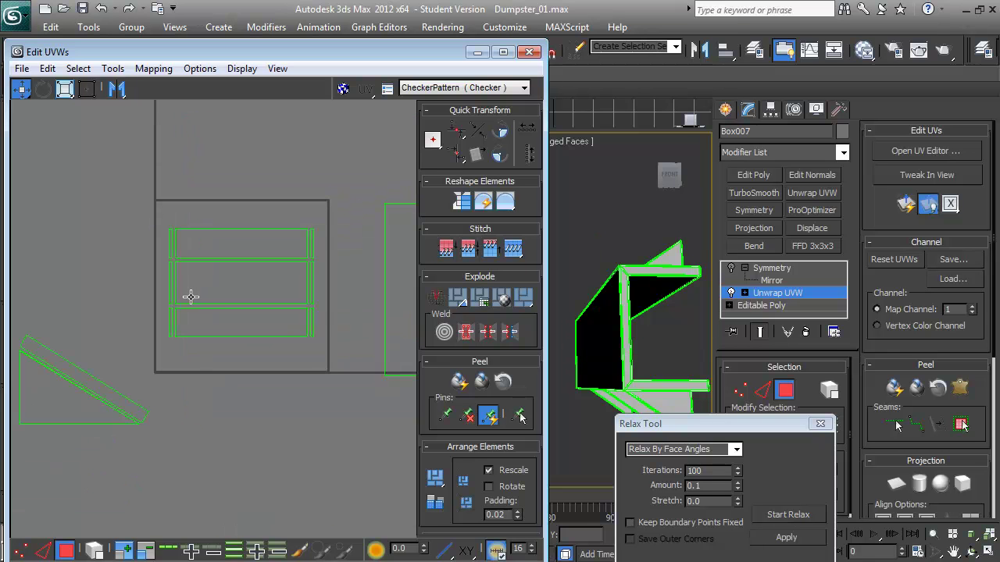
Select the three bracket shells with their end strips and move the group off the texture tile.
drag(161, 347, 162, 220)
drag(353, 204, 312, 375)
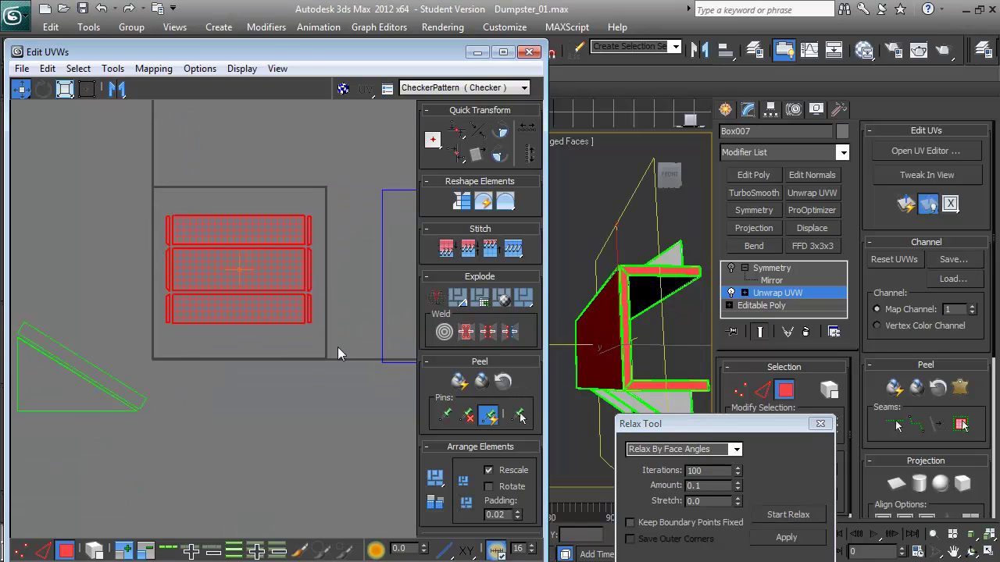
scroll(263, 245, down, 2)
drag(264, 246, 234, 344)
click(278, 228)
Arrange the bracket's other panel shells and its triangular gusset shells compactly next to each other.
alt+middle_drag(575, 335, 672, 336)
middle_drag(162, 222, 201, 211)
scroll(293, 375, up, 2)
click(86, 89)
drag(368, 207, 301, 251)
scroll(352, 255, down, 2)
drag(43, 144, 173, 265)
scroll(252, 253, up, 2)
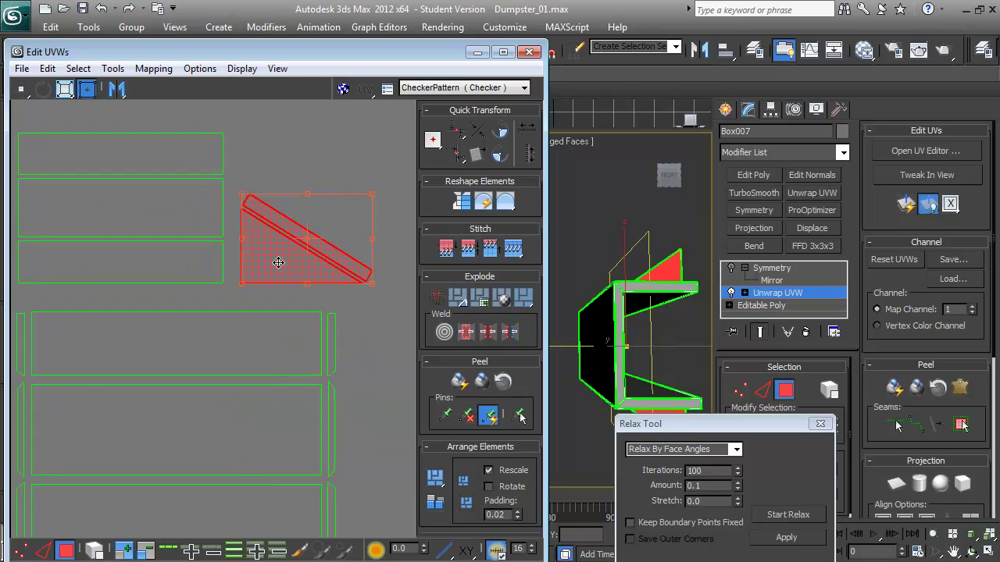
click(224, 234)
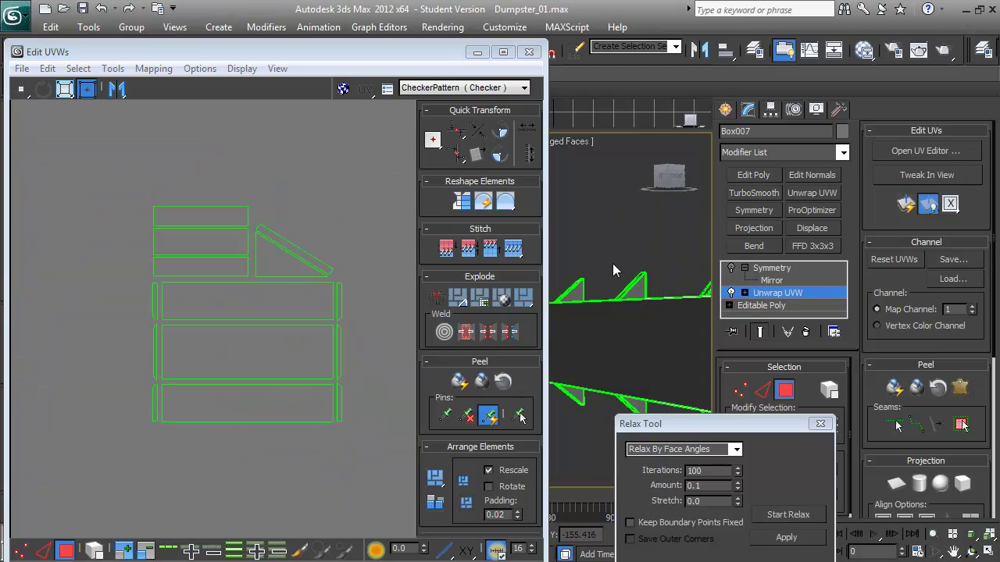
Reposition the bracket's arranged UV shells and collapse its Unwrap UVW modifier.
drag(294, 222, 335, 328)
click(339, 274)
scroll(211, 302, down, 3)
right_click(779, 298)
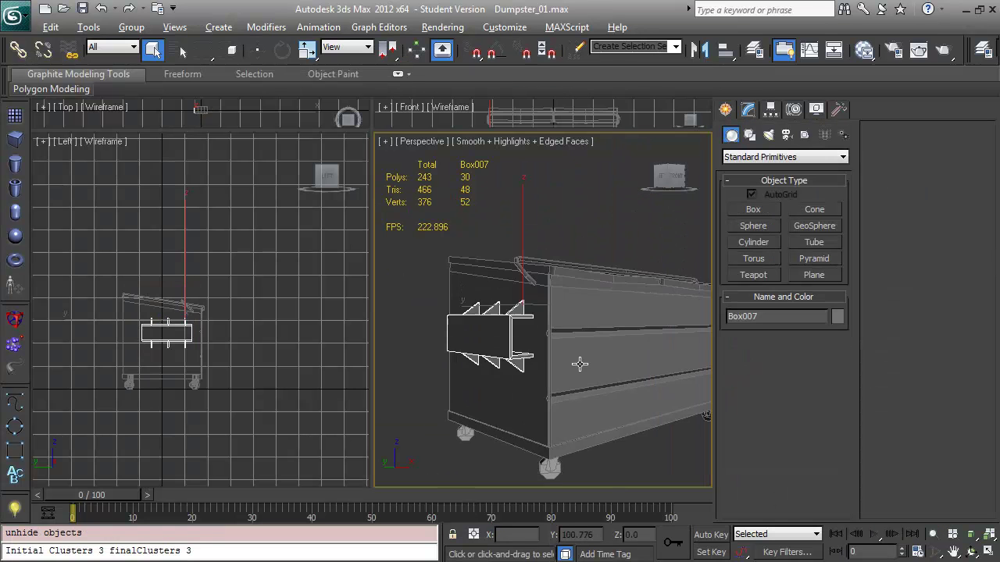
Add an Unwrap UVW modifier to the lid on the bracket side and select its top faces in the UV editor.
scroll(545, 311, up, 3)
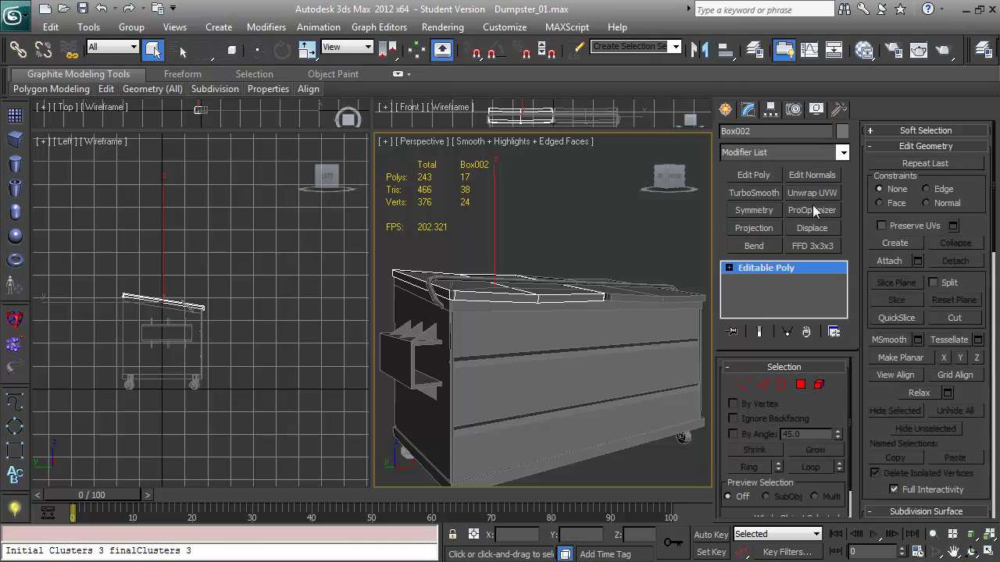
click(811, 192)
scroll(606, 346, up, 3)
middle_drag(607, 334, 606, 346)
click(783, 389)
key(ctrl+a)
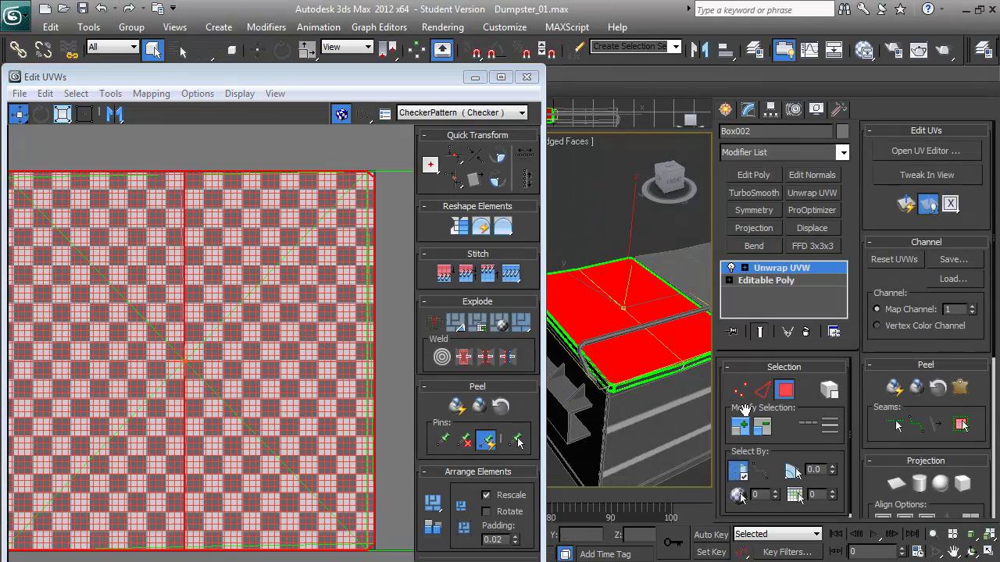
Open the Relax tool and relax the lid's top-face UVs by face angles.
click(110, 93)
click(137, 297)
drag(128, 112, 682, 411)
click(734, 524)
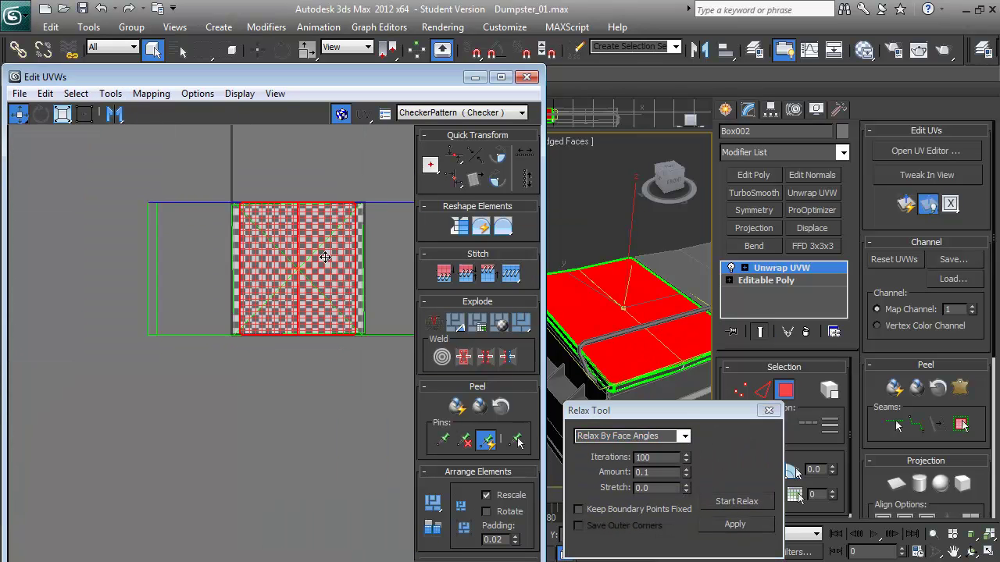
Select the lid's front edge faces and relax their UVs by face angles.
alt+middle_drag(649, 348, 609, 320)
click(578, 320)
click(617, 321)
ctrl+click(594, 320)
ctrl+click(563, 320)
click(726, 500)
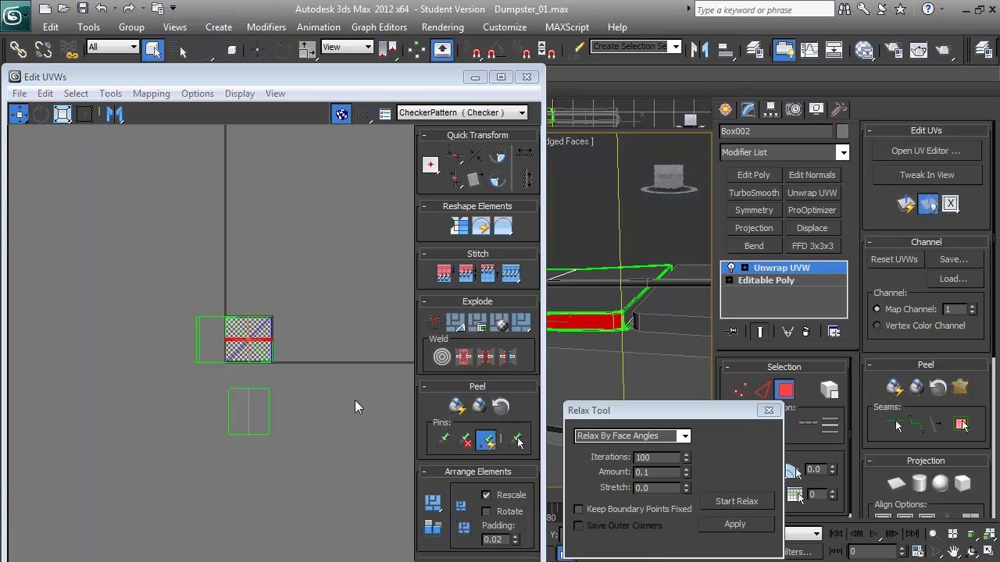
Relax the lid's side edge faces and place their strips along both sides of the top shell.
click(613, 355)
alt+middle_drag(617, 354, 574, 340)
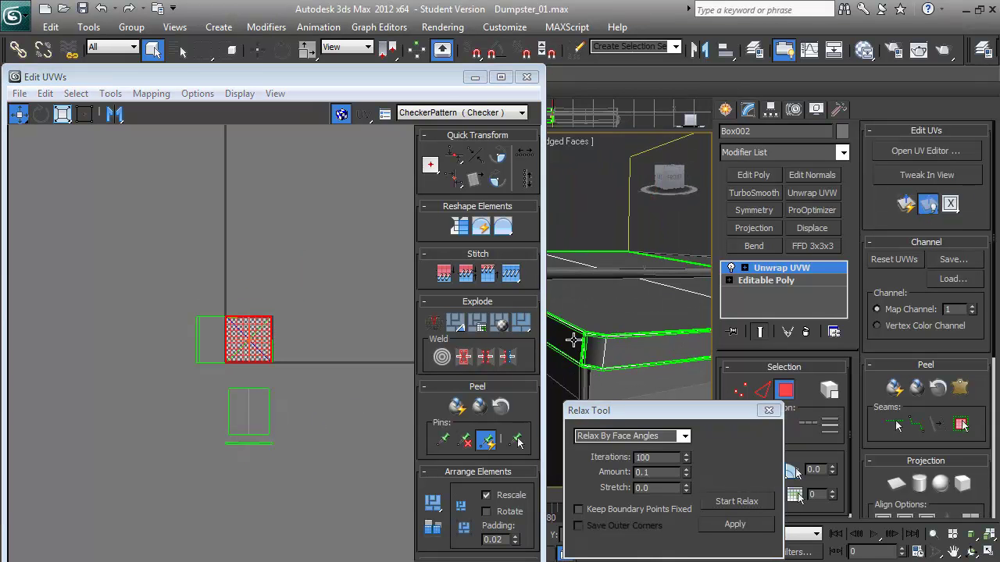
click(727, 501)
scroll(336, 342, up, 6)
middle_drag(218, 326, 271, 234)
drag(180, 297, 196, 274)
scroll(228, 339, up, 3)
scroll(196, 273, down, 3)
key(2)
key(3)
Relax the lid's back edge faces and place their strip directly above the top shell.
click(559, 343)
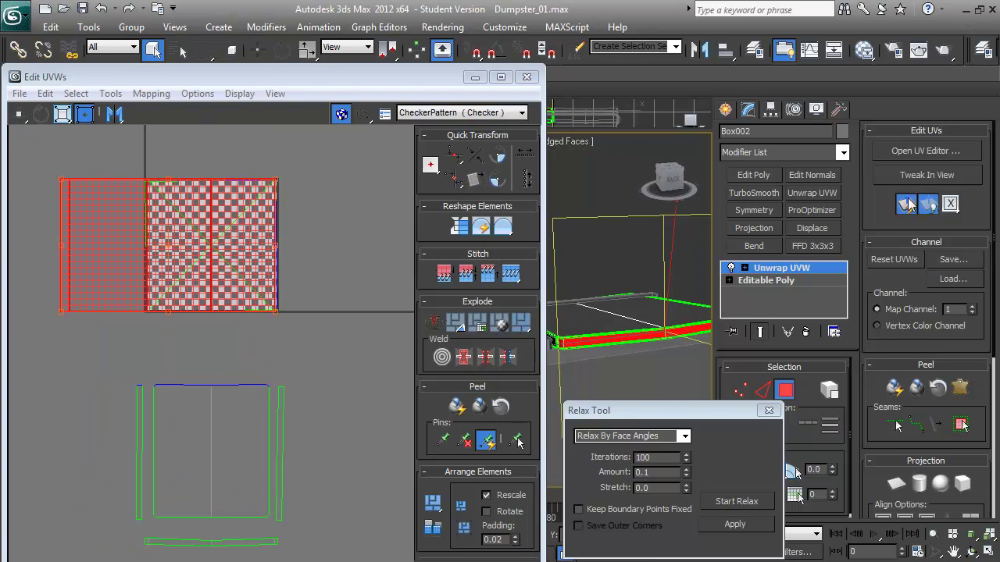
drag(211, 242, 302, 439)
scroll(151, 387, up, 2)
click(284, 316)
scroll(284, 317, down, 2)
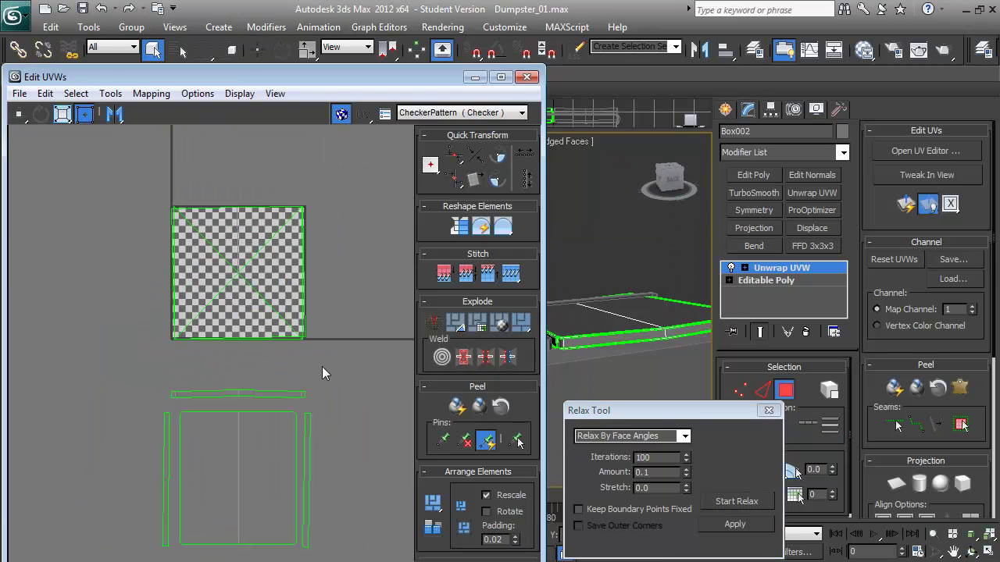
Relax the lid's thin back lip faces and scale their strip to fit above the back edge shell.
alt+middle_drag(556, 316, 584, 331)
click(557, 318)
click(755, 500)
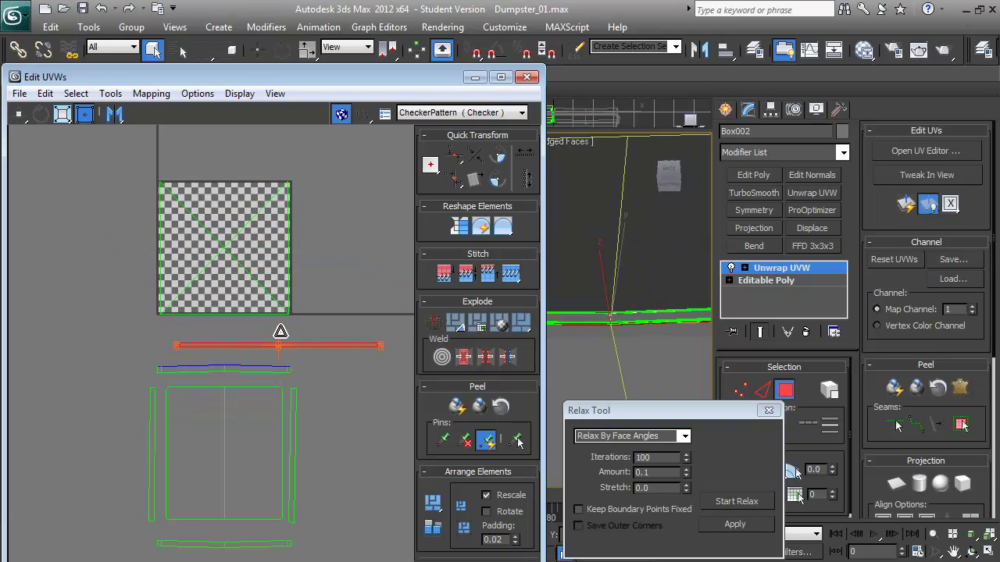
key(z)
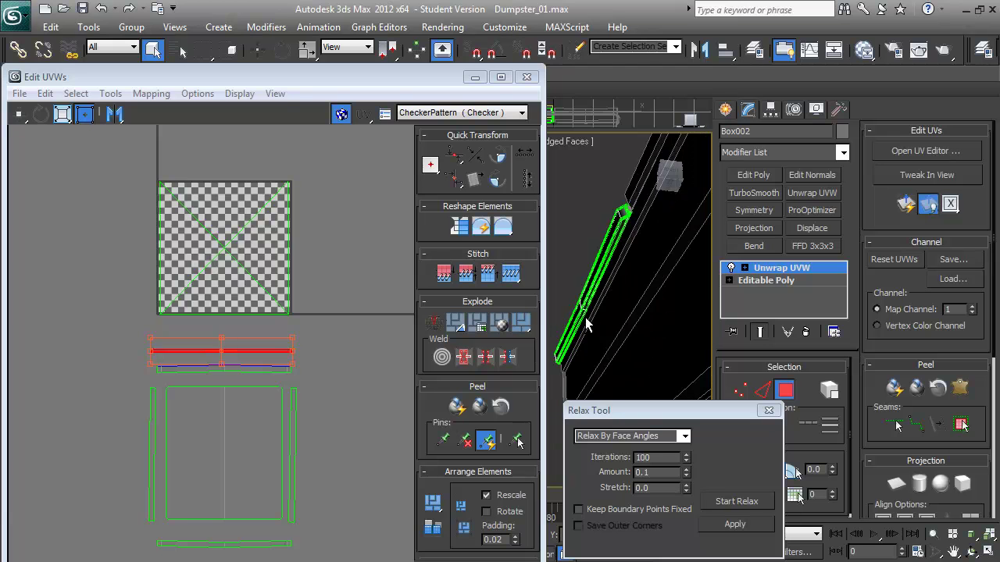
Relax the lid's remaining thin lip faces and place their strips below and beside the lid's shells.
click(736, 501)
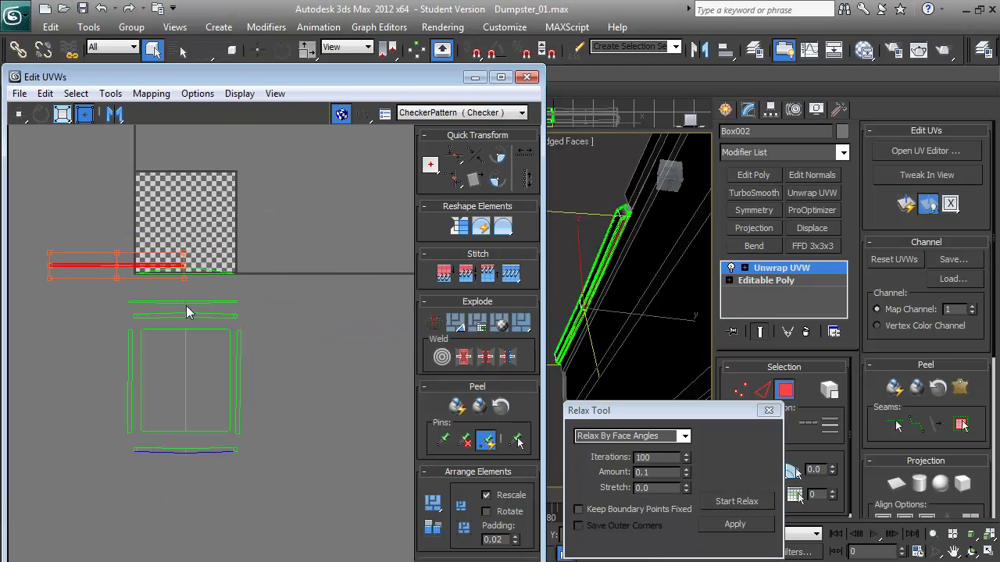
drag(124, 234, 244, 283)
alt+middle_drag(648, 250, 593, 300)
click(736, 500)
drag(234, 244, 290, 347)
scroll(290, 346, up, 3)
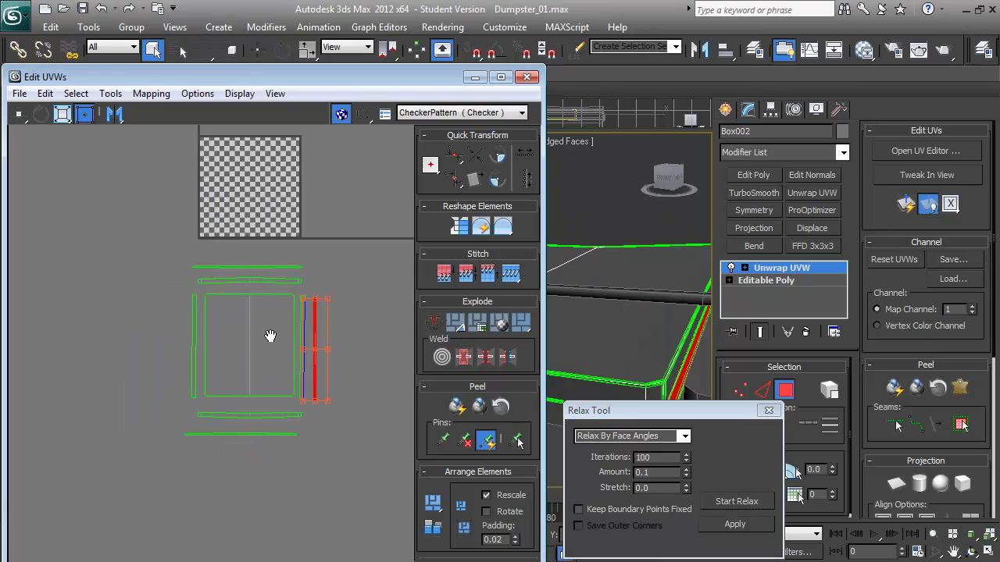
Straighten the lid's edge shells and bring the back lip strip close to the back edge shell.
click(222, 267)
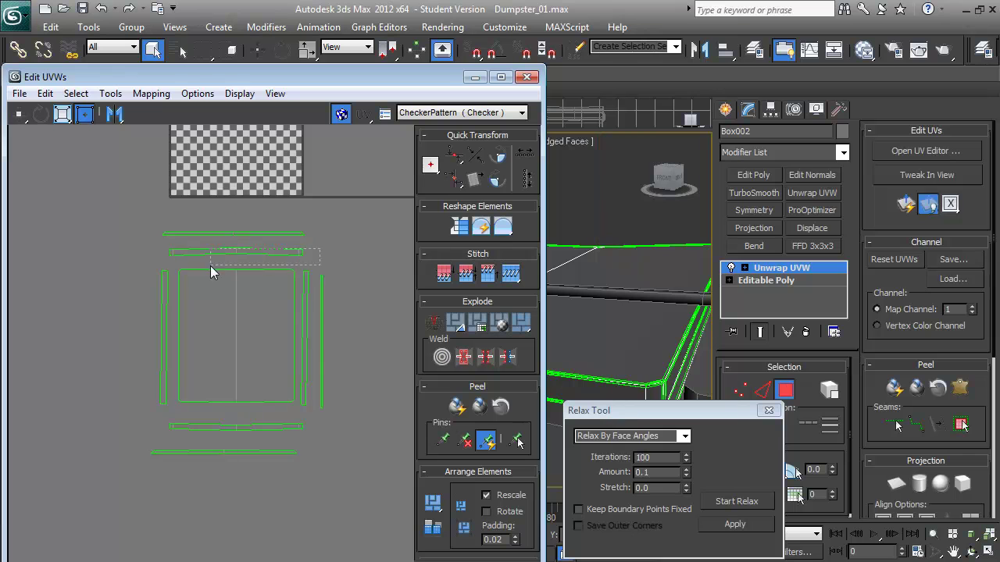
drag(147, 257, 148, 258)
click(210, 223)
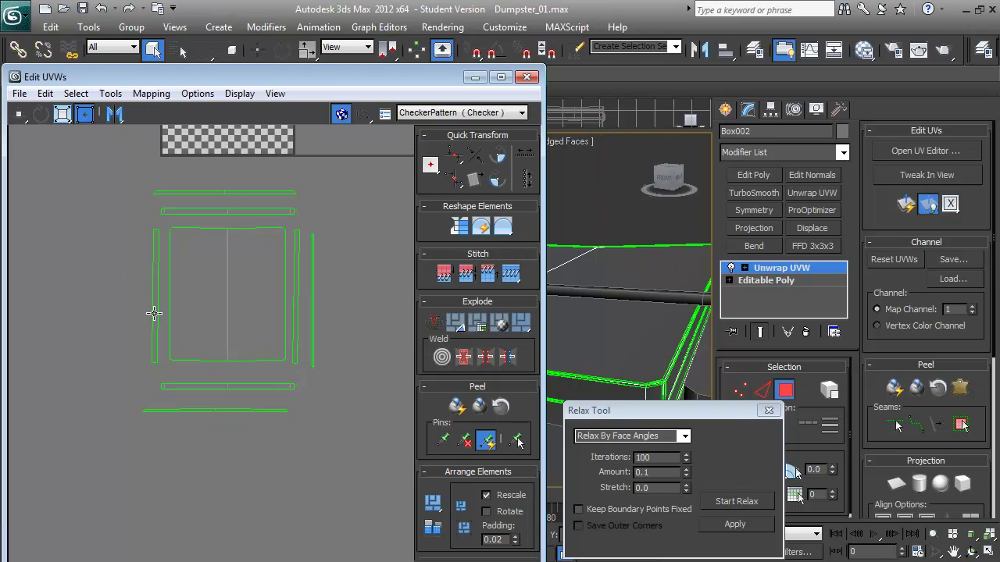
scroll(138, 311, up, 2)
click(112, 260)
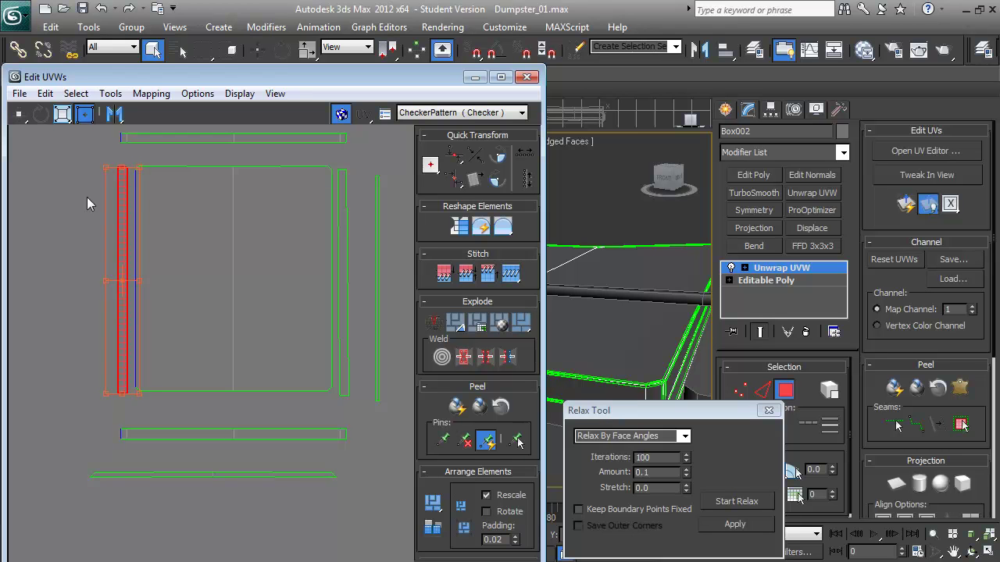
middle_drag(86, 207, 86, 294)
drag(101, 215, 374, 236)
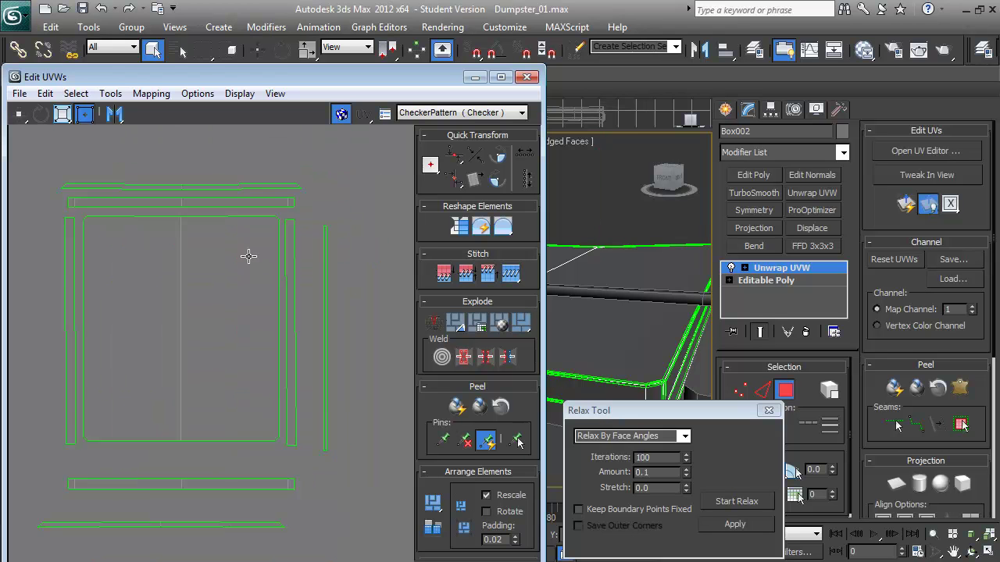
Reposition the lid's complete UV layout and collapse its Unwrap UVW modifier into the Editable Poly.
middle_drag(324, 312, 363, 213)
click(270, 353)
scroll(263, 370, down, 3)
key(ctrl+a)
right_click(777, 268)
click(813, 359)
scroll(601, 281, down, 3)
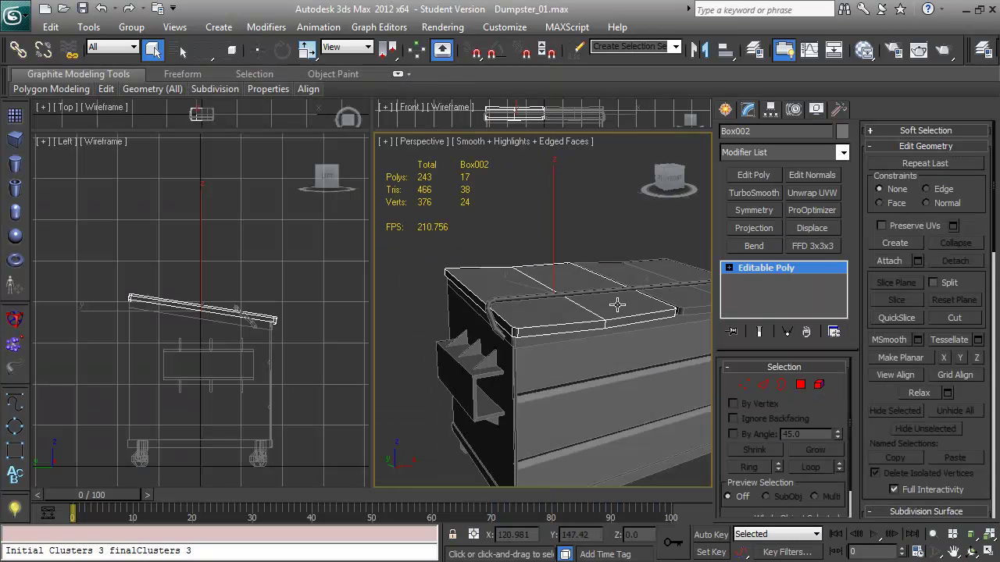
click(724, 110)
click(748, 109)
alt+middle_drag(547, 313, 546, 336)
click(725, 110)
key(space)
mouse_move(660, 236)
alt+middle_down()
mouse_move(546, 373)
mouse_move(678, 228)
alt+middle_up()
key(alt+w)
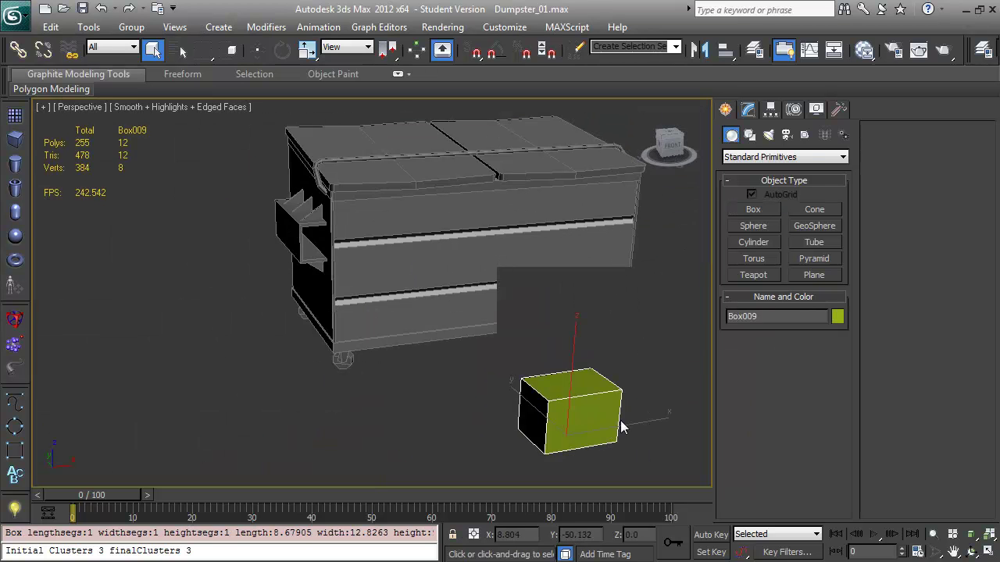
key(Delete)
click(748, 110)
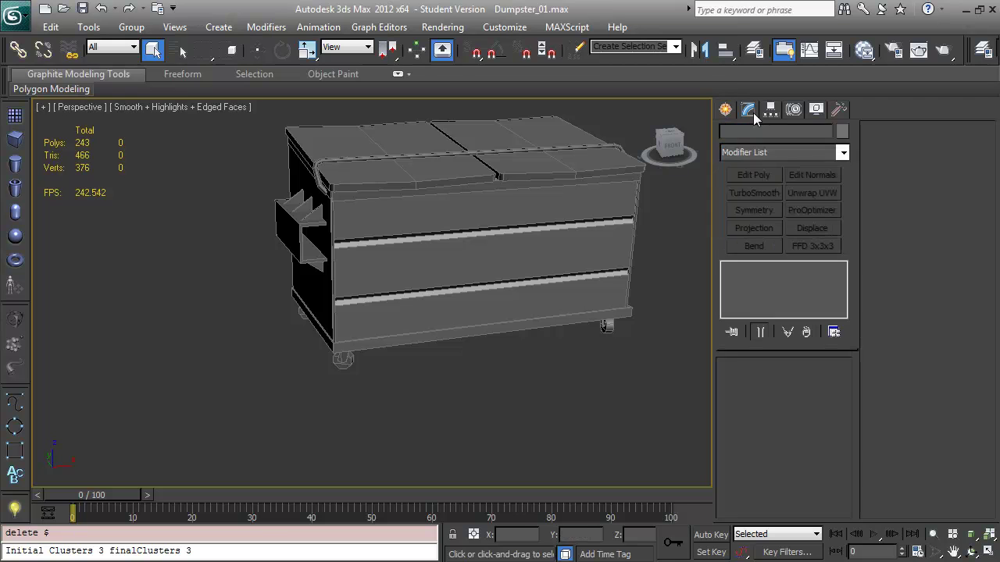
key(ctrl+z)
click(727, 110)
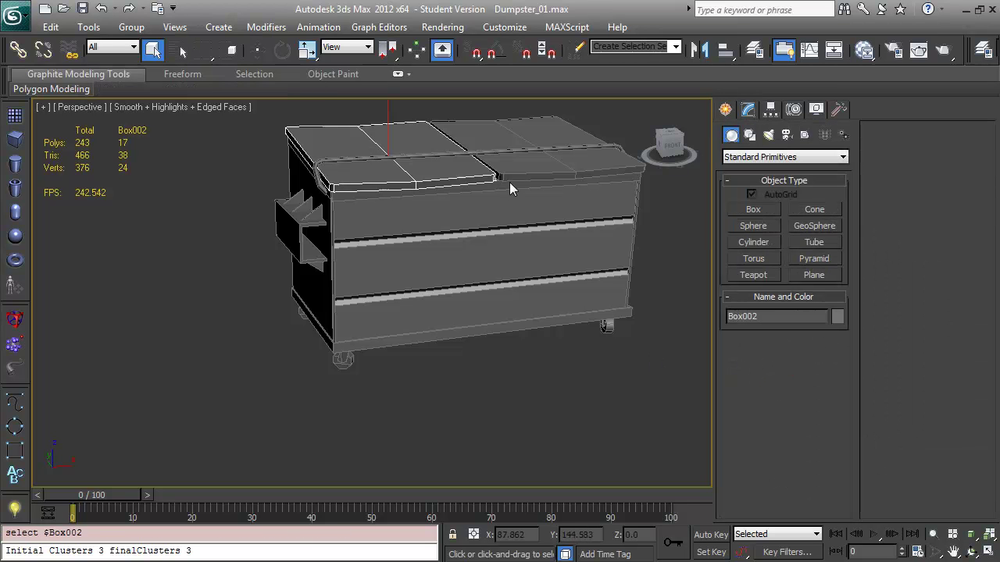
Select the caster wheel at the dumpster's front corner and open its UVs through an Unwrap UVW modifier.
click(383, 257)
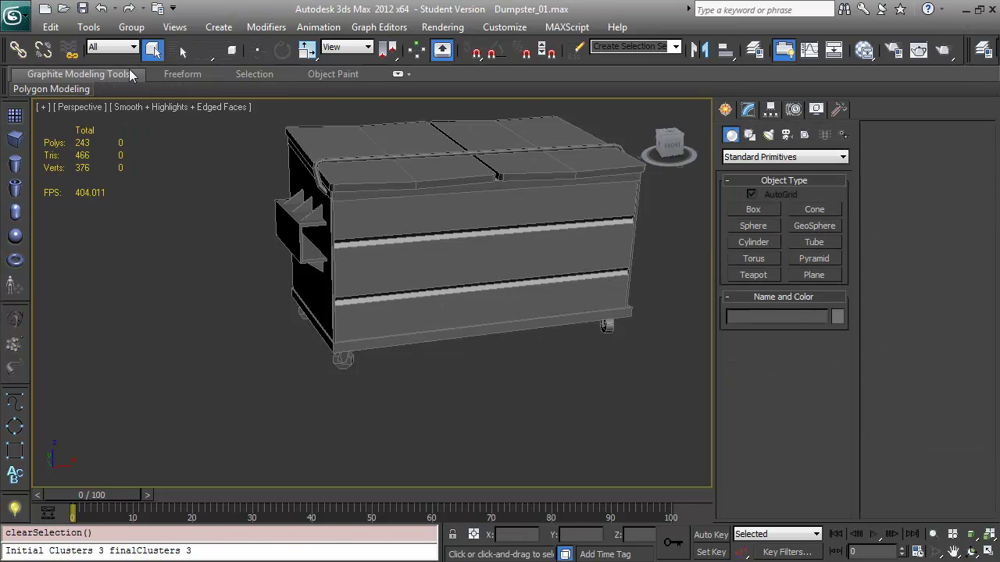
click(14, 14)
click(282, 191)
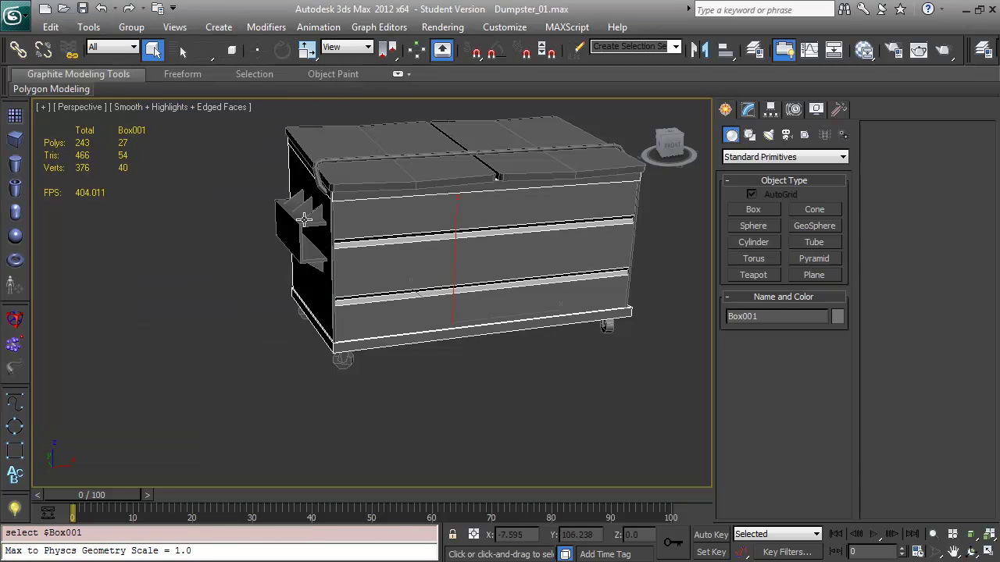
click(343, 359)
key(u)
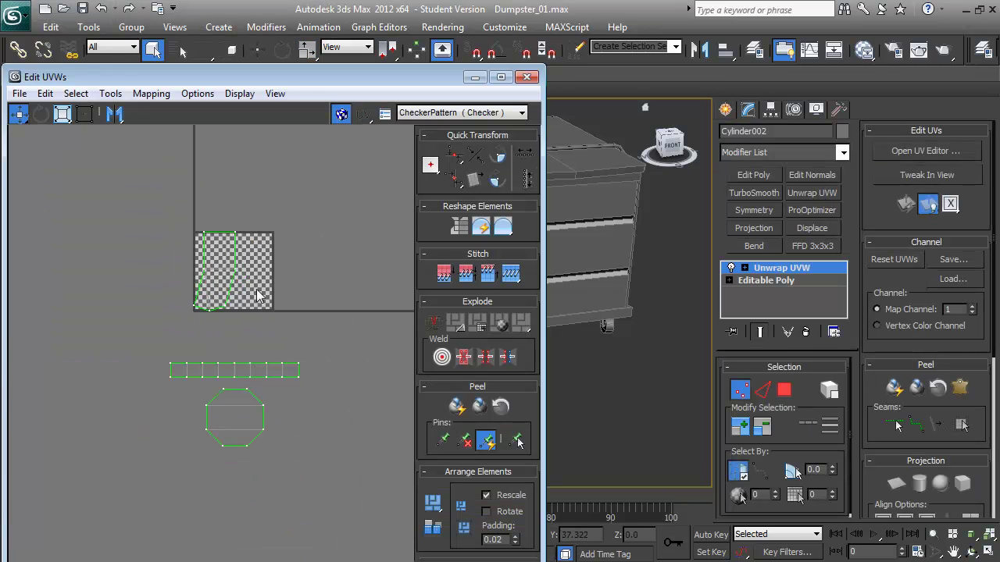
Shrink the caster wheel's UV shells, move them beside the texture tile and collapse the Unwrap UVW modifier.
key(3)
click(267, 387)
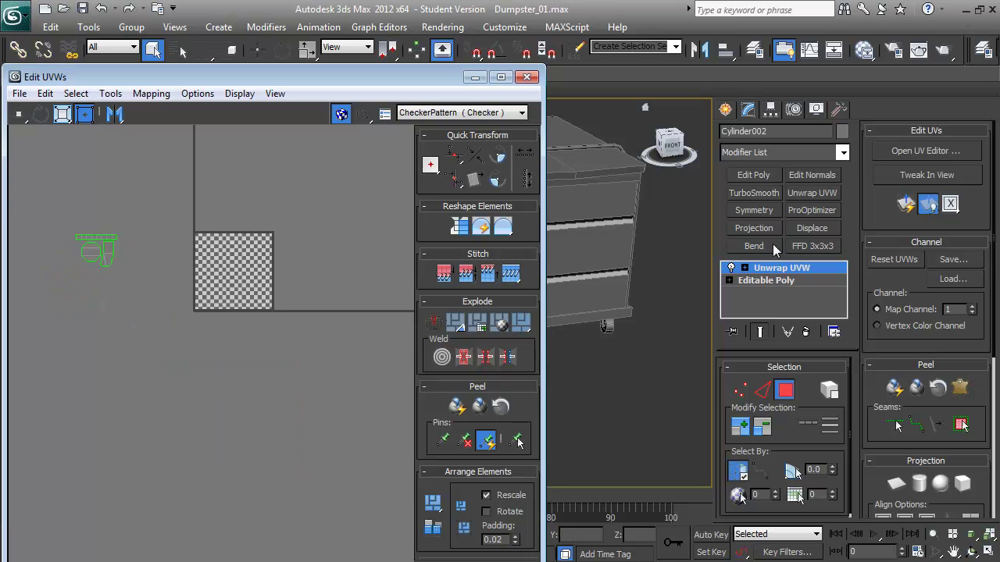
right_click(781, 268)
click(821, 356)
Add an Unwrap UVW modifier beneath Symmetry on the dumpster's vertical corner cylinder and open its UVs.
scroll(502, 359, up, 3)
click(501, 358)
click(748, 108)
click(754, 210)
click(811, 192)
click(925, 151)
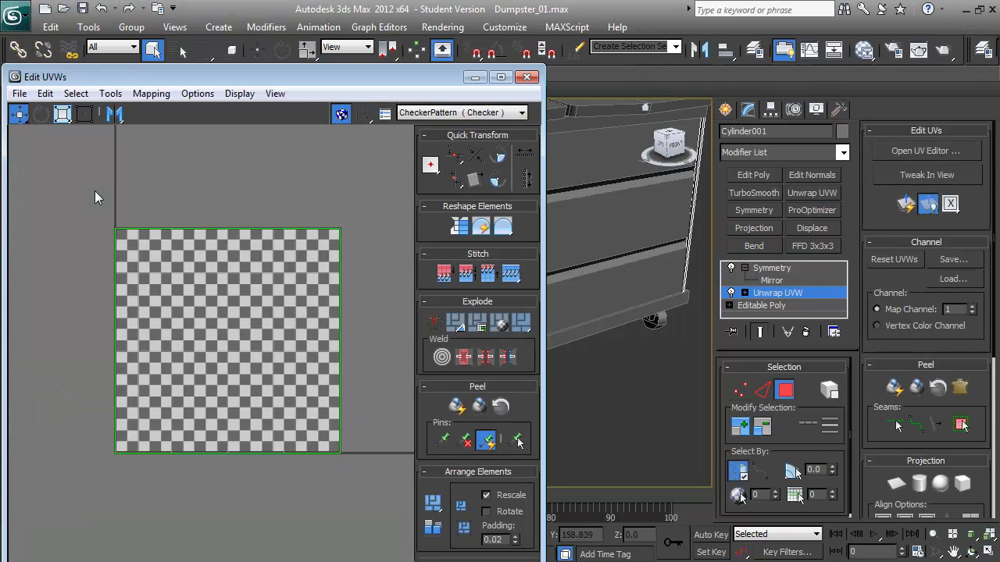
Unfold the corner cylinder's UVs into long parallel vertical strips.
click(111, 94)
click(41, 361)
click(70, 136)
click(62, 149)
click(176, 203)
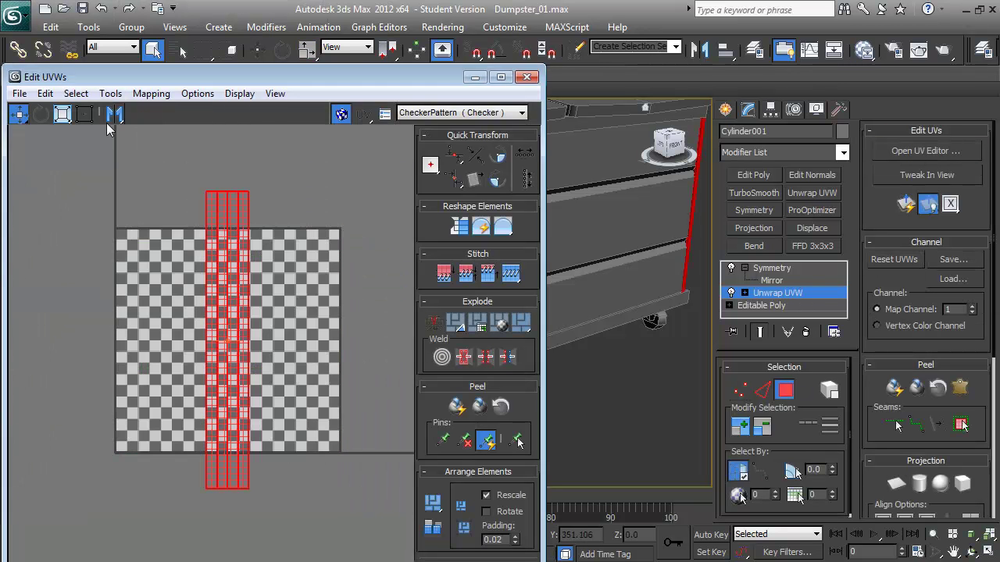
scroll(242, 211, down, 3)
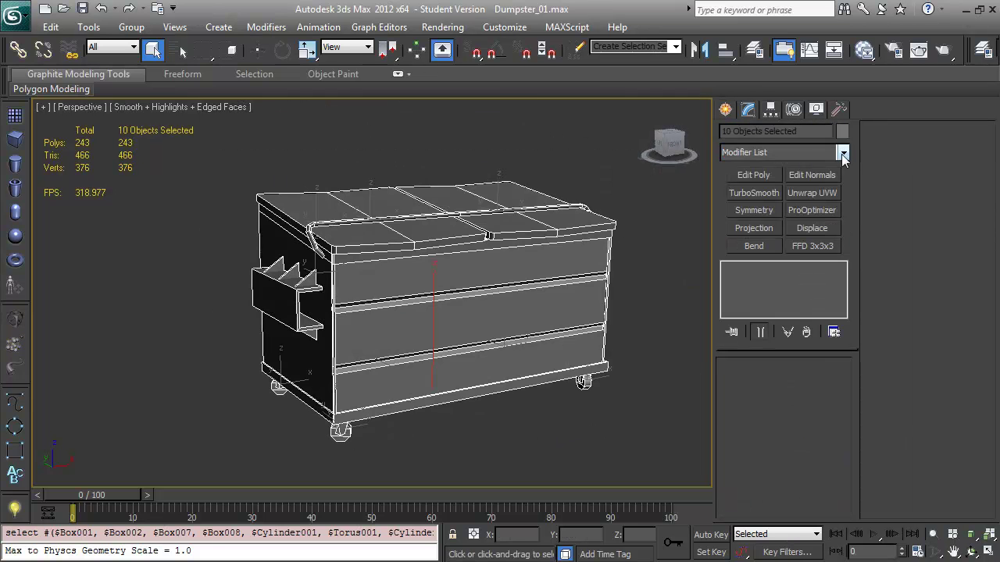
Select all dumpster objects, add a shared Unwrap UVW modifier and open their combined UVs in the editor.
click(812, 193)
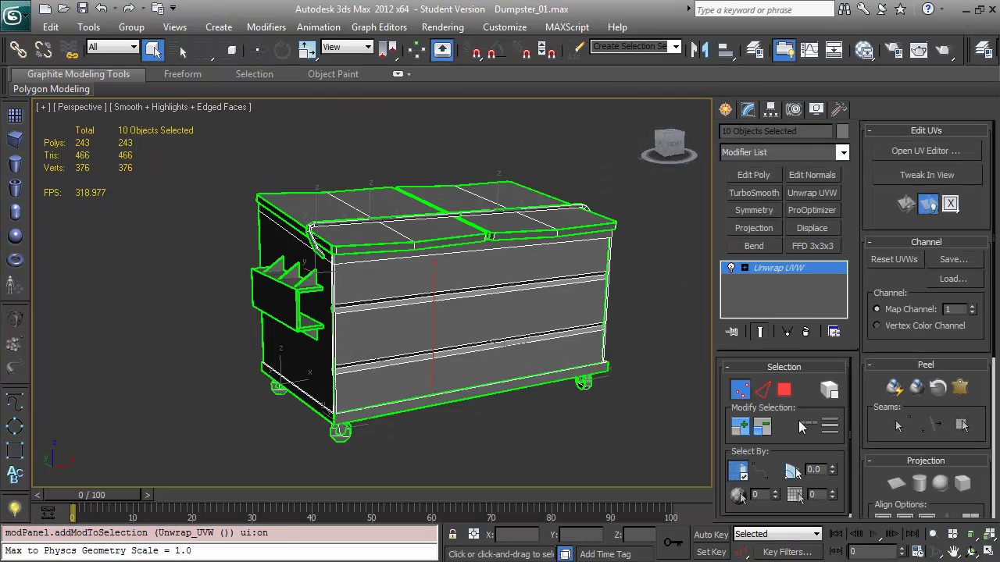
click(925, 151)
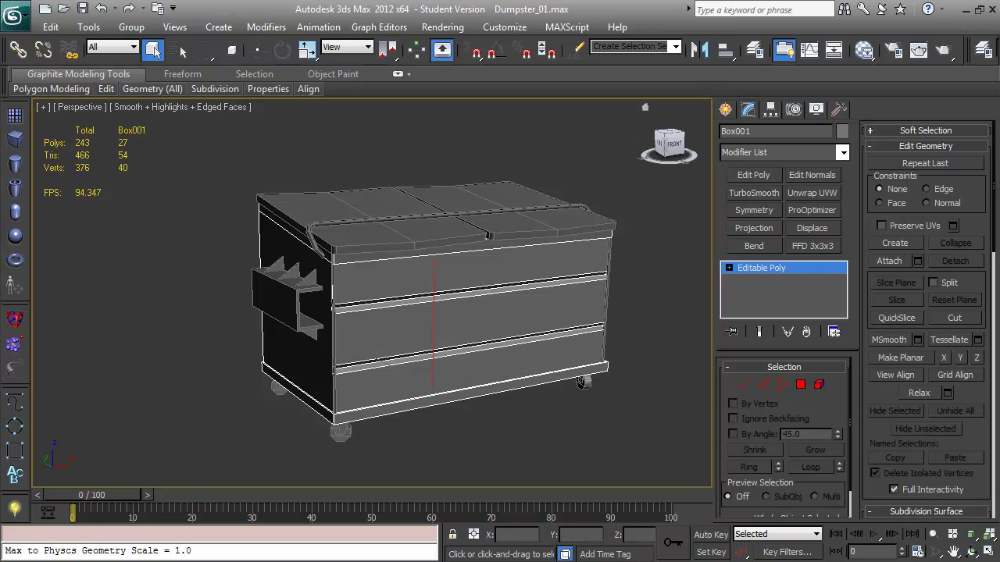
key(ctrl+a)
click(812, 193)
click(925, 151)
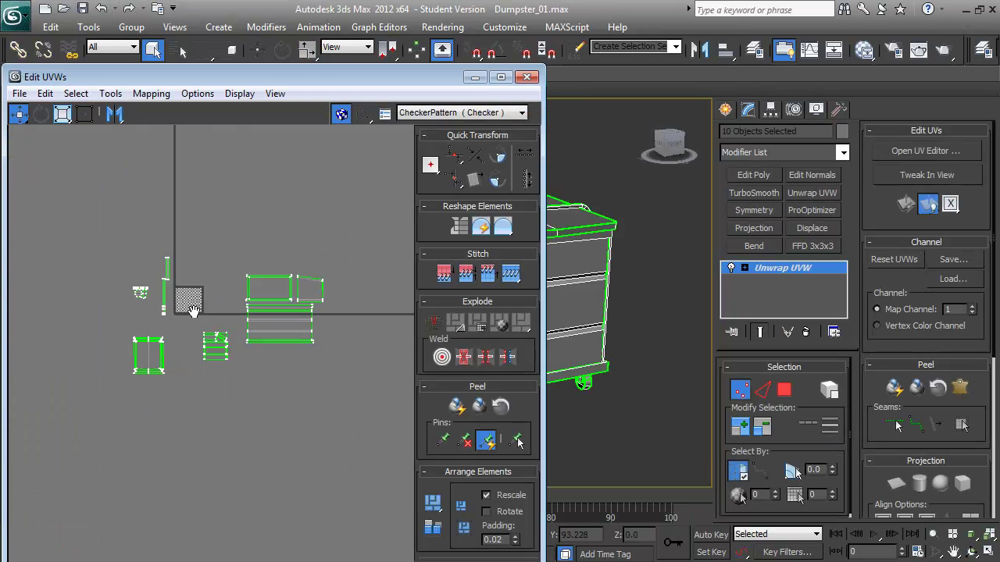
Try grouping the UV shells of each dumpster part and packing everything into the texture tile.
key(3)
drag(167, 319, 220, 374)
drag(432, 453, 431, 355)
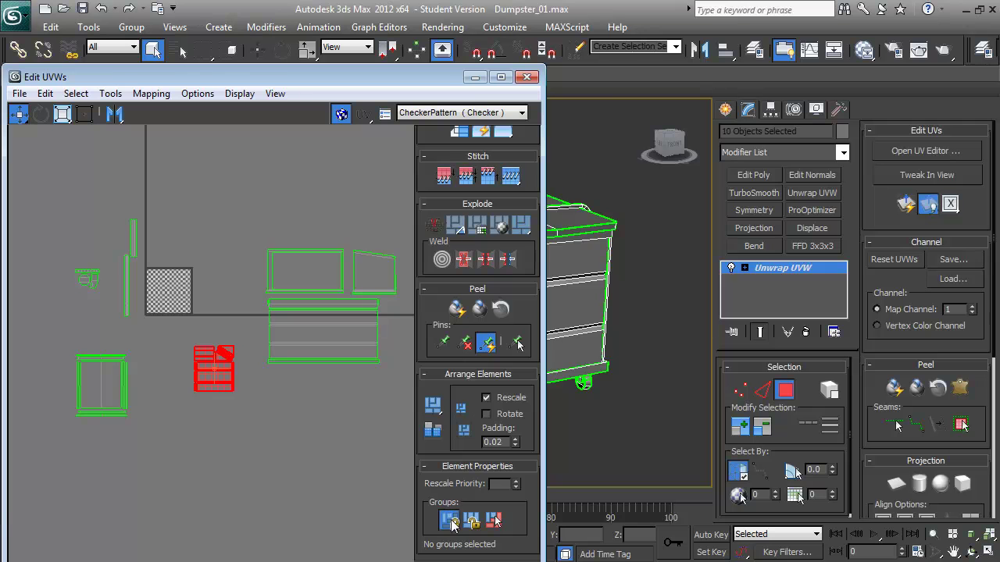
click(323, 273)
click(88, 278)
click(117, 380)
scroll(187, 500, down, 2)
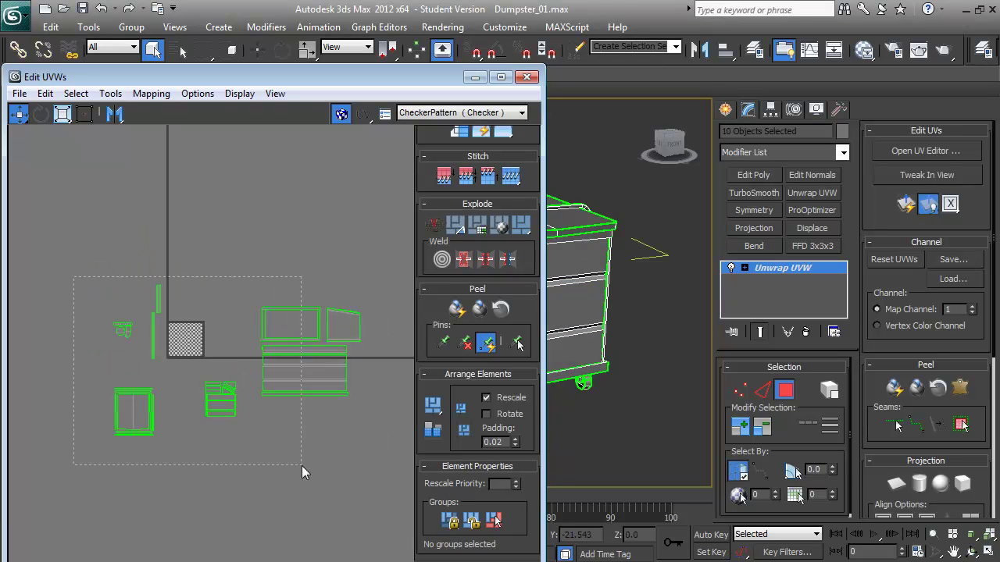
key(ctrl+a)
click(436, 439)
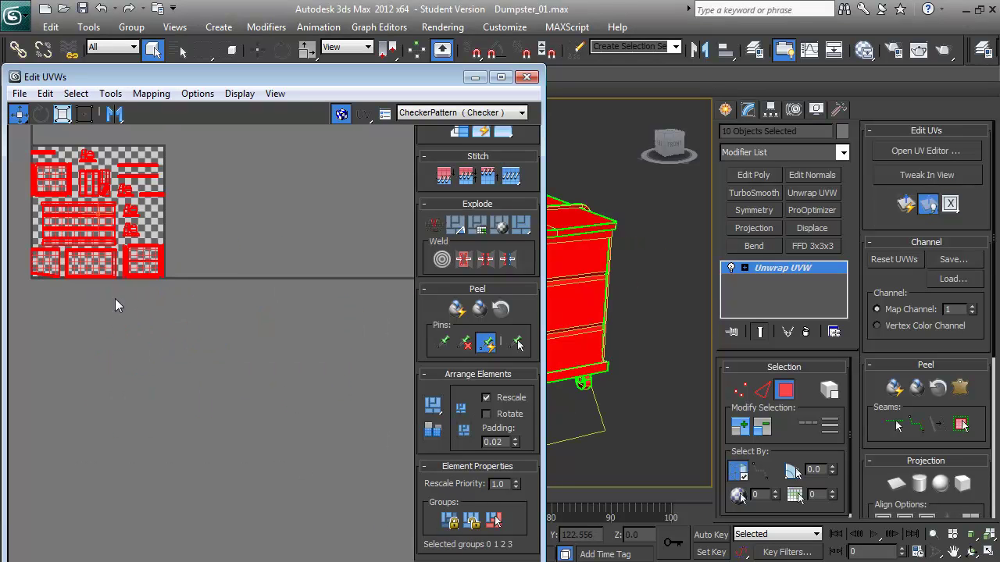
key(ctrl+z)
key(ctrl+z)
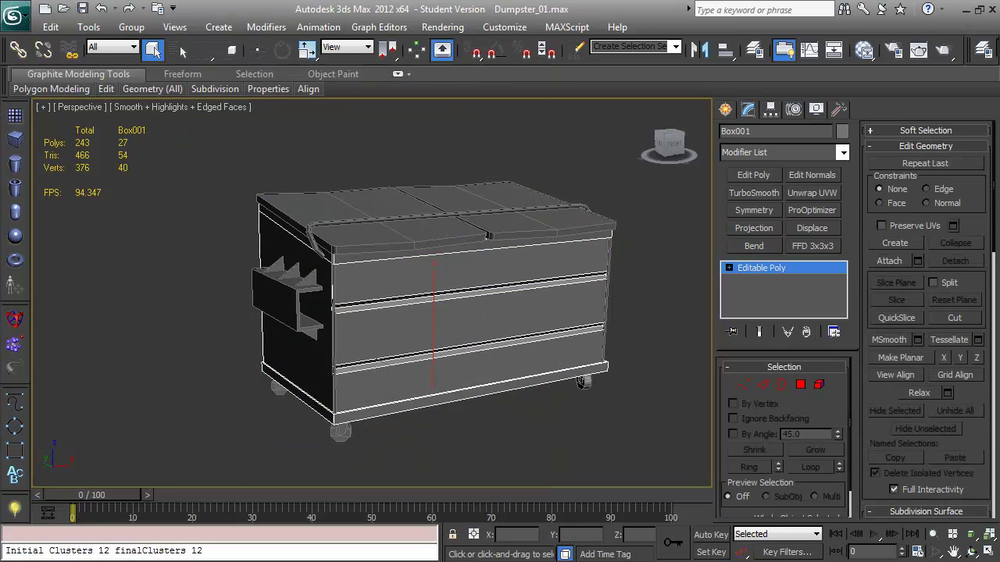
Add an Unwrap UVW modifier to the combined dumpster mesh and group the bracket, lid, body and caster wheel shells separately.
key(u)
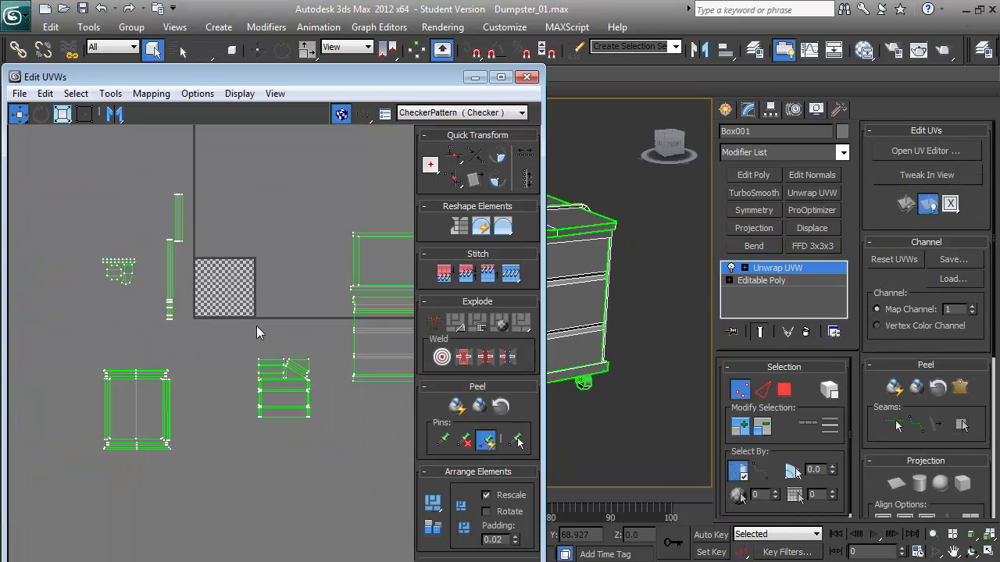
click(280, 391)
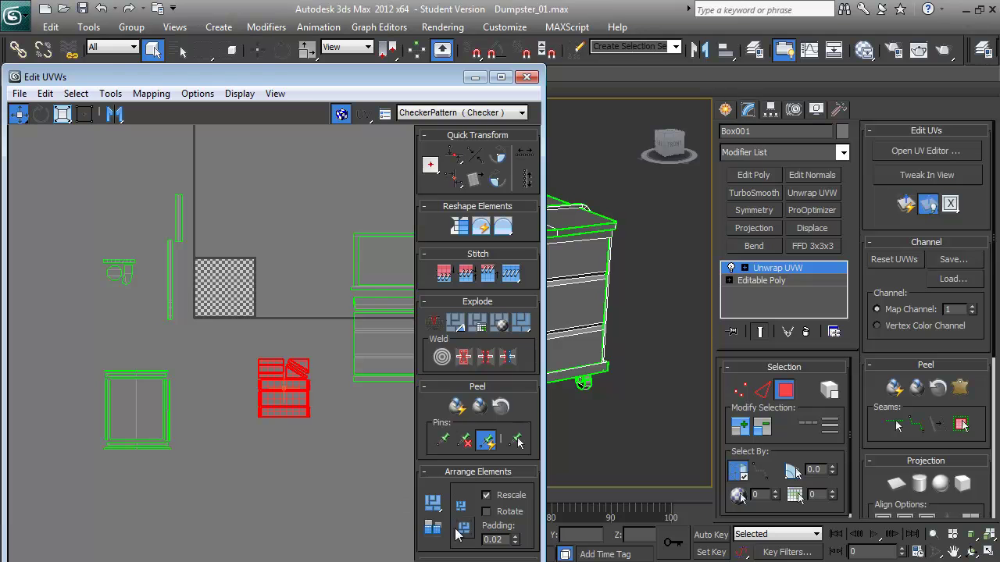
scroll(469, 351, down, 4)
click(137, 409)
scroll(417, 495, down, 2)
drag(145, 262, 230, 402)
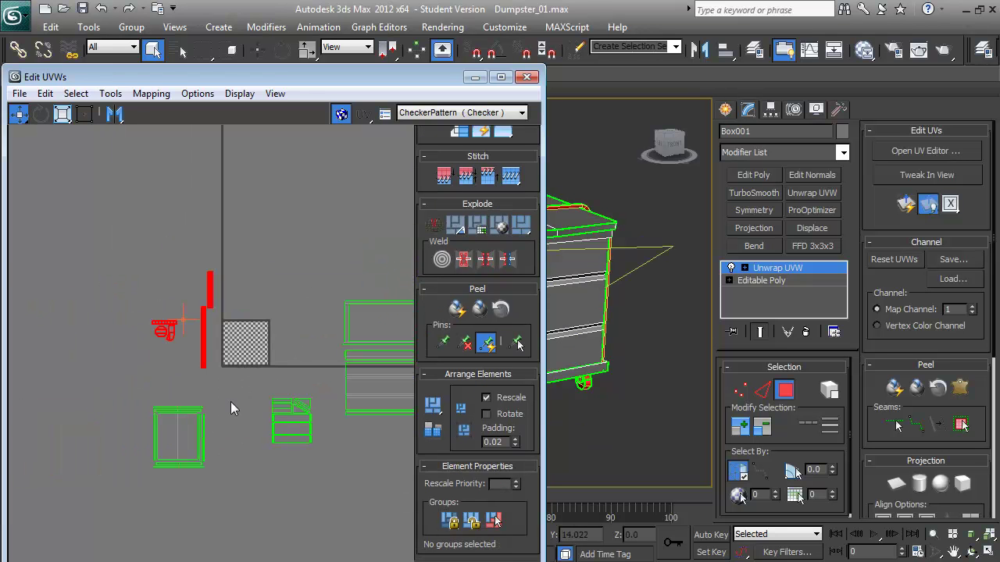
Pack all UV shells into the texture tile with their groups kept together, and pull the bracket shells and a short strip out below it.
scroll(367, 451, down, 2)
key(ctrl+a)
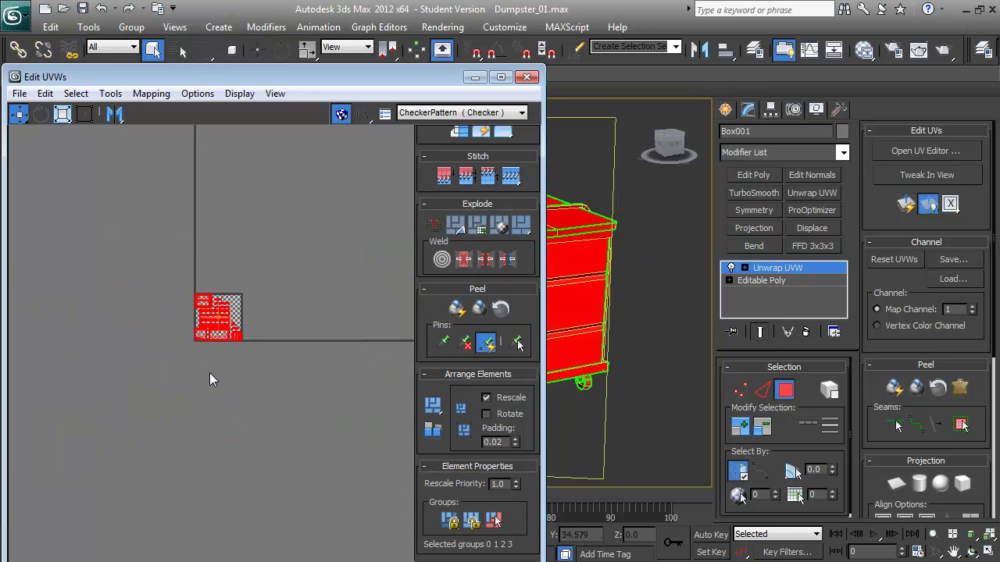
click(81, 335)
drag(27, 343, 47, 347)
scroll(114, 389, down, 1)
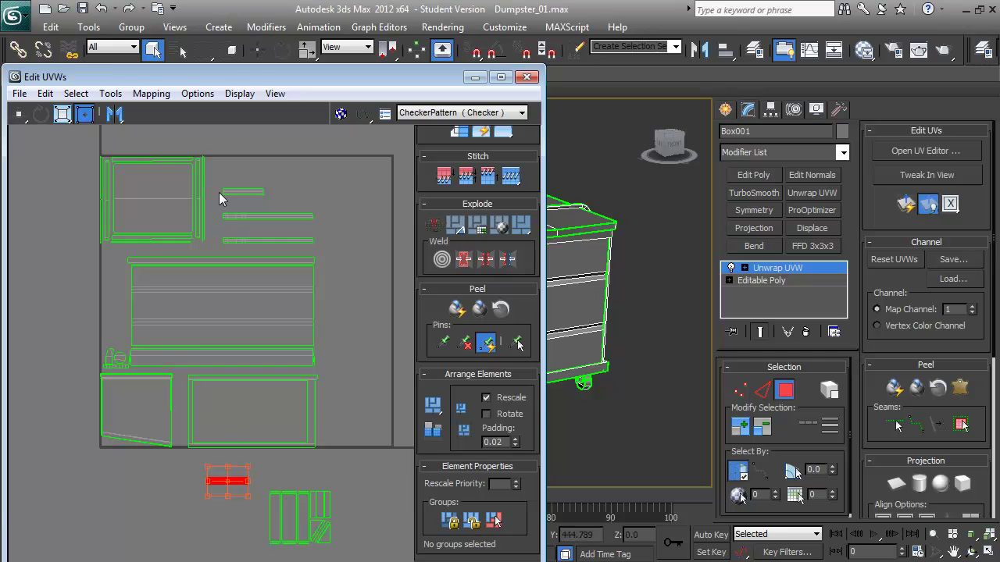
Stitch the two halves of the lid bar's UVs into one long horizontal strip.
click(231, 205)
scroll(232, 204, up, 2)
scroll(161, 328, up, 2)
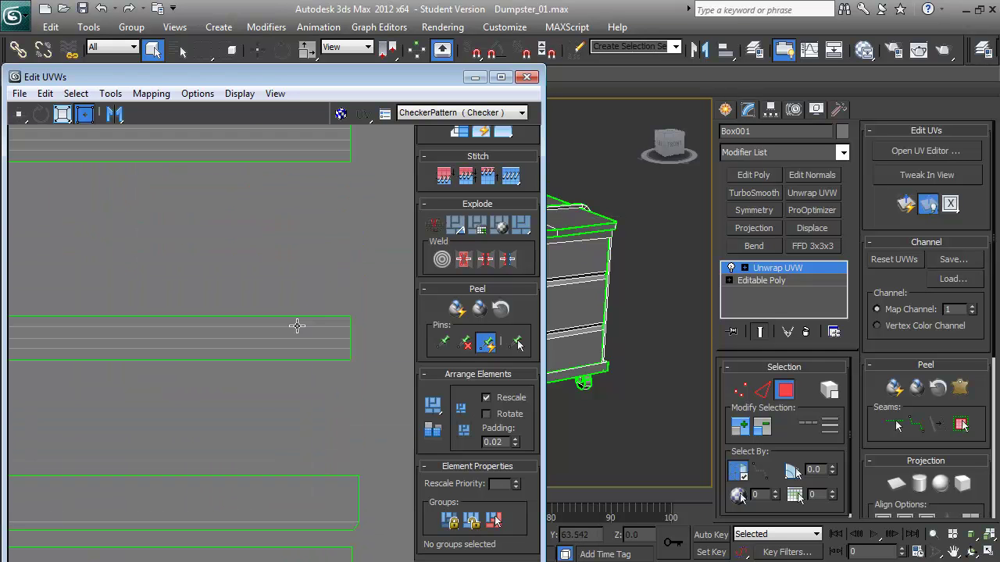
key(2)
scroll(308, 337, up, 3)
scroll(305, 329, down, 3)
scroll(334, 316, down, 2)
key(3)
click(227, 306)
scroll(229, 304, up, 4)
scroll(229, 304, down, 3)
scroll(219, 266, up, 4)
key(2)
key(ctrl+shift+s)
key(1)
key(3)
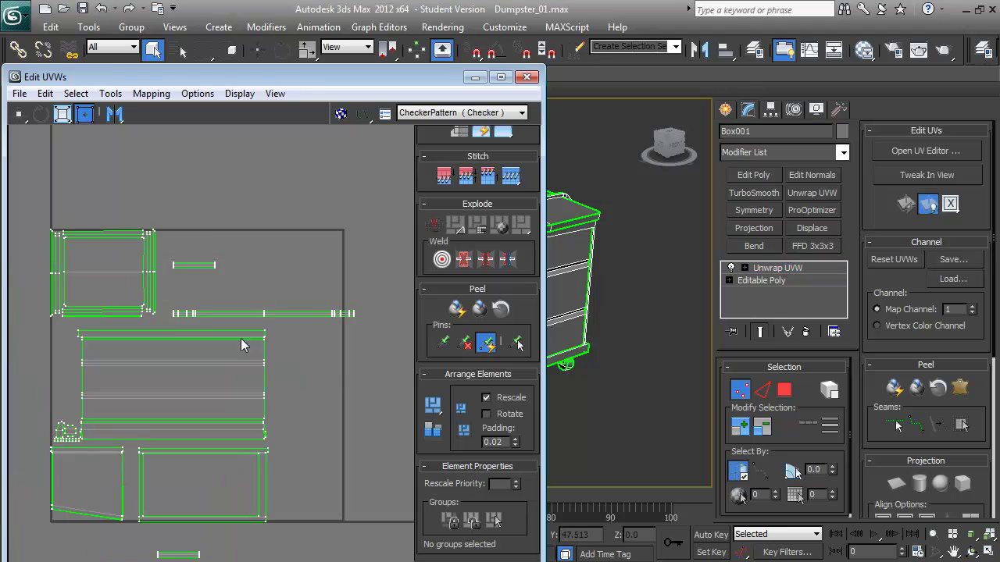
Move the long lid bar strip below the texture tile and the lid shells out over the tile's left edge.
scroll(234, 360, down, 5)
scroll(255, 242, down, 4)
scroll(215, 406, up, 6)
click(178, 200)
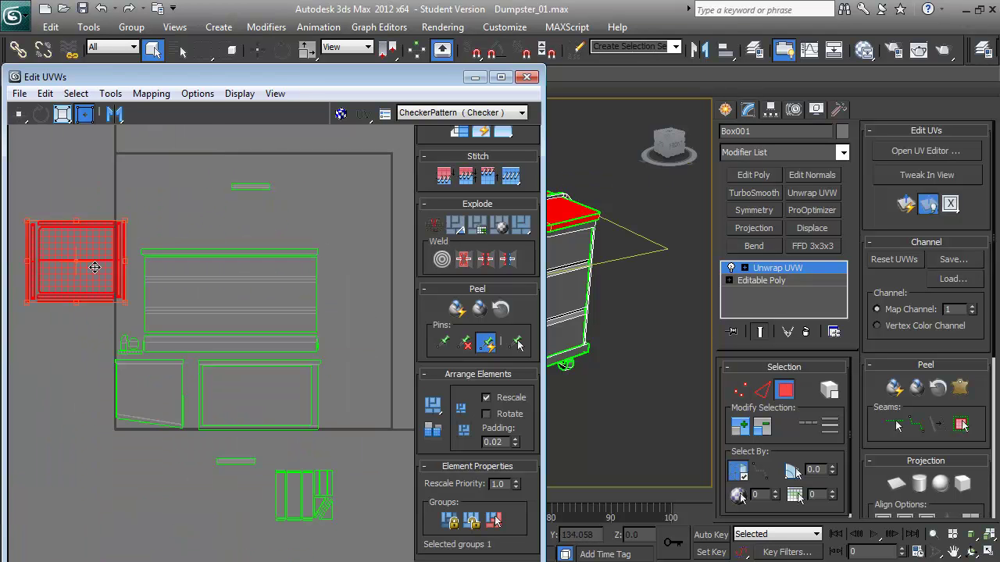
drag(183, 200, 99, 299)
middle_drag(103, 296, 108, 265)
Place the bracket shells under the lid shells and rotate the rectangular panel shell upright, away from the sloped side panel.
click(280, 428)
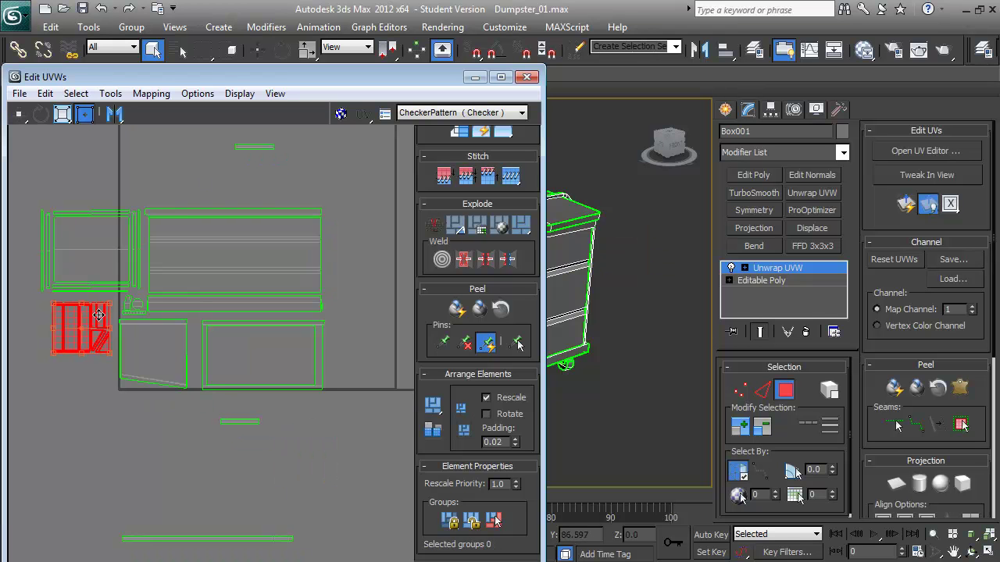
middle_drag(86, 347, 60, 286)
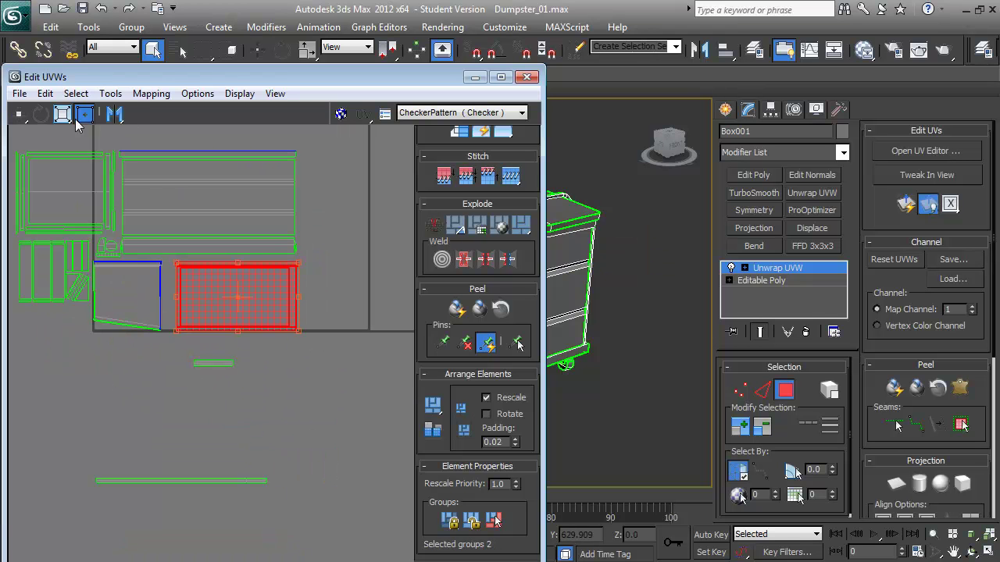
scroll(497, 159, up, 5)
click(128, 296)
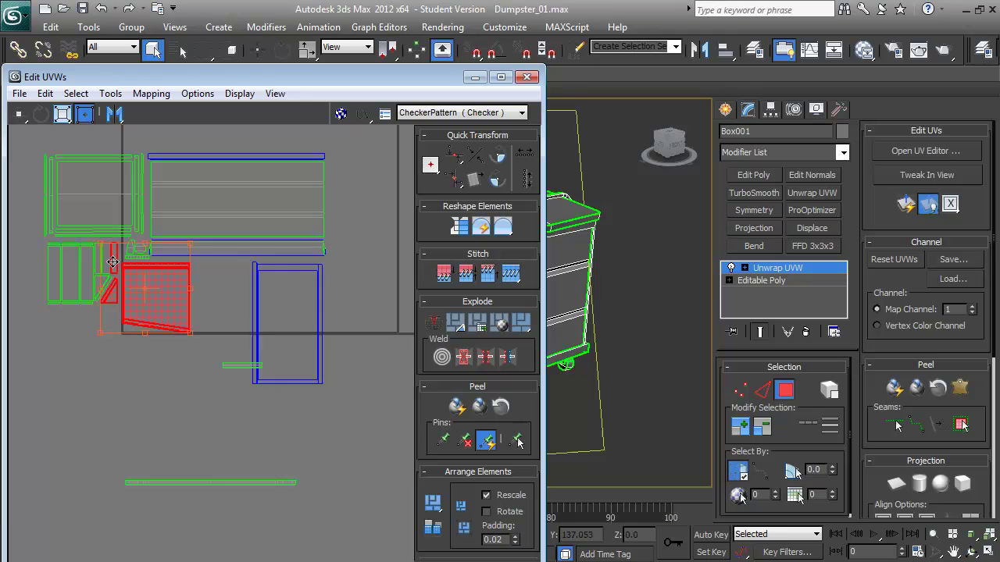
middle_drag(122, 263, 143, 277)
drag(261, 380, 89, 457)
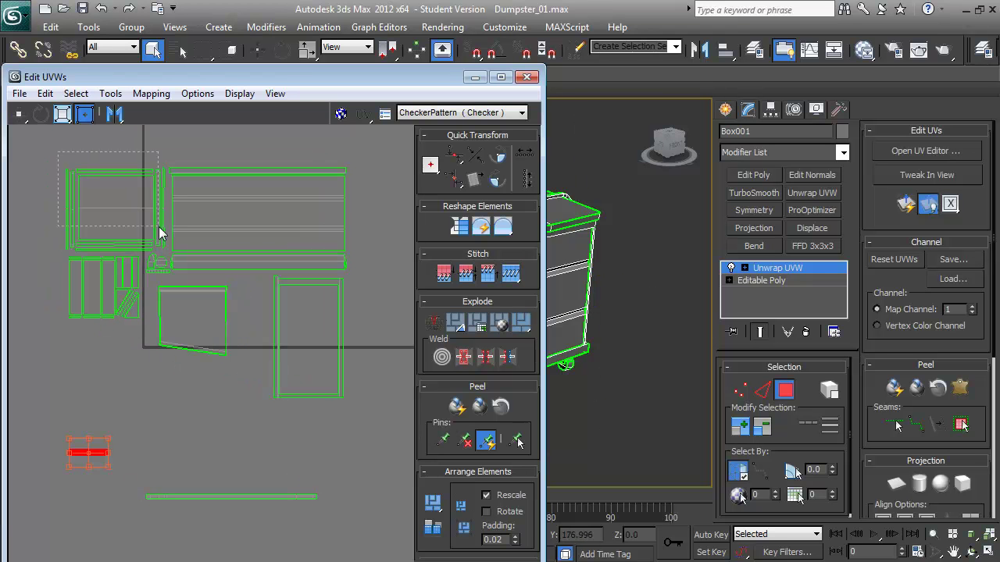
Move the sloped side panel shell beside the wide body panel and fit the lid shells beneath the wide panel.
click(117, 207)
scroll(465, 499, down, 5)
drag(117, 209, 214, 421)
click(210, 298)
drag(209, 299, 168, 208)
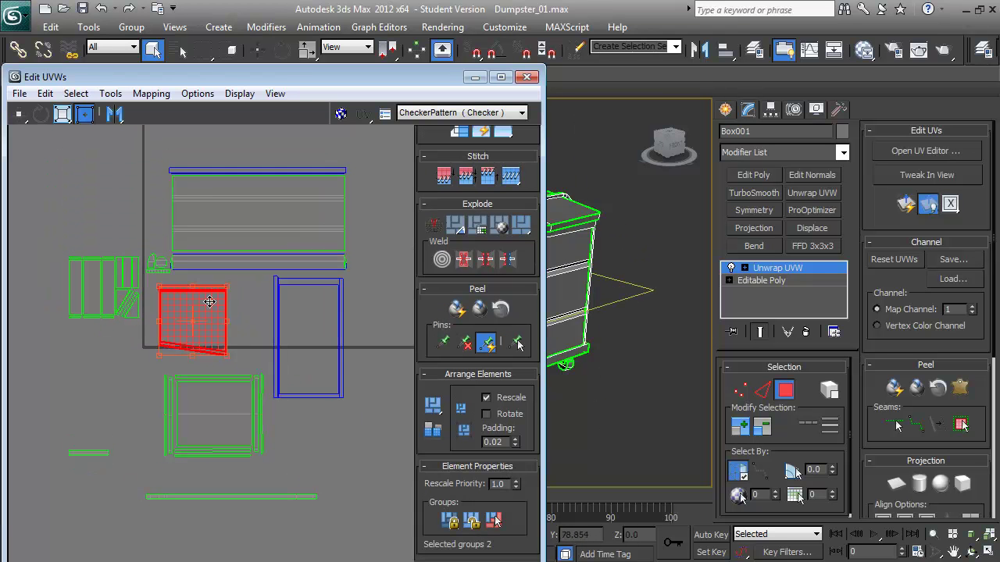
drag(214, 418, 207, 316)
scroll(159, 270, up, 4)
Move the bracket shells in next to the caster wheel shells and gather the two short strips against them.
click(158, 262)
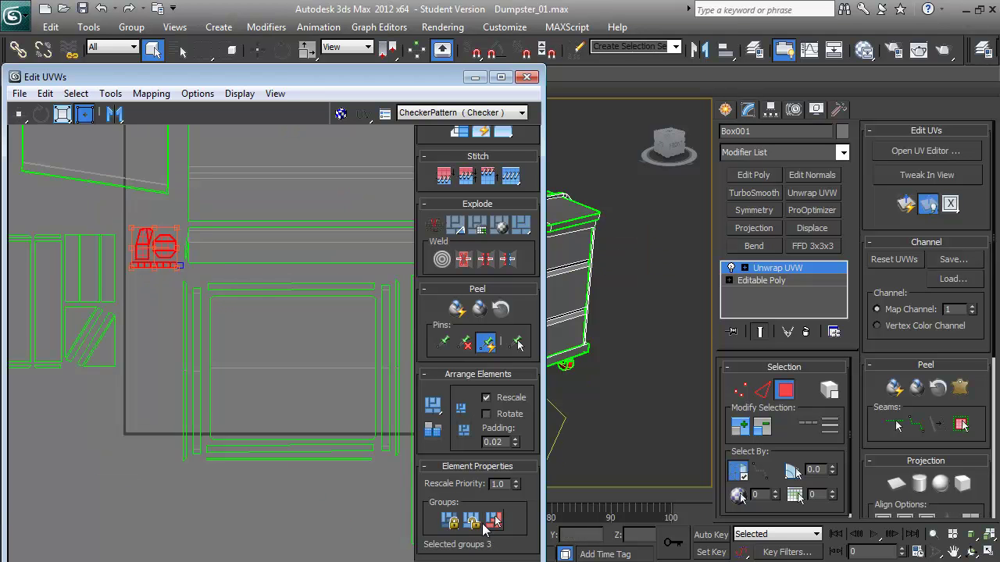
scroll(156, 303, down, 4)
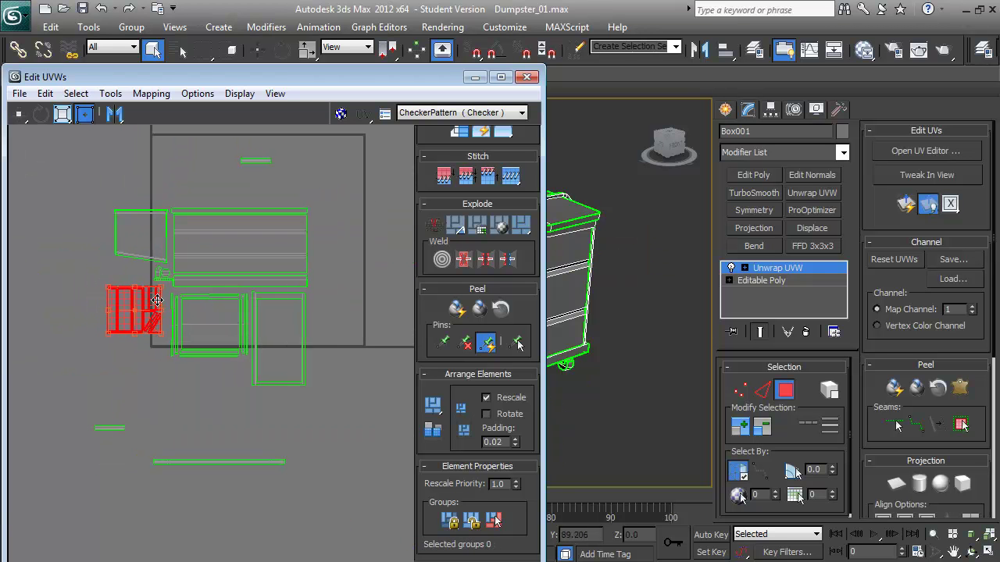
drag(163, 367, 121, 402)
key(z)
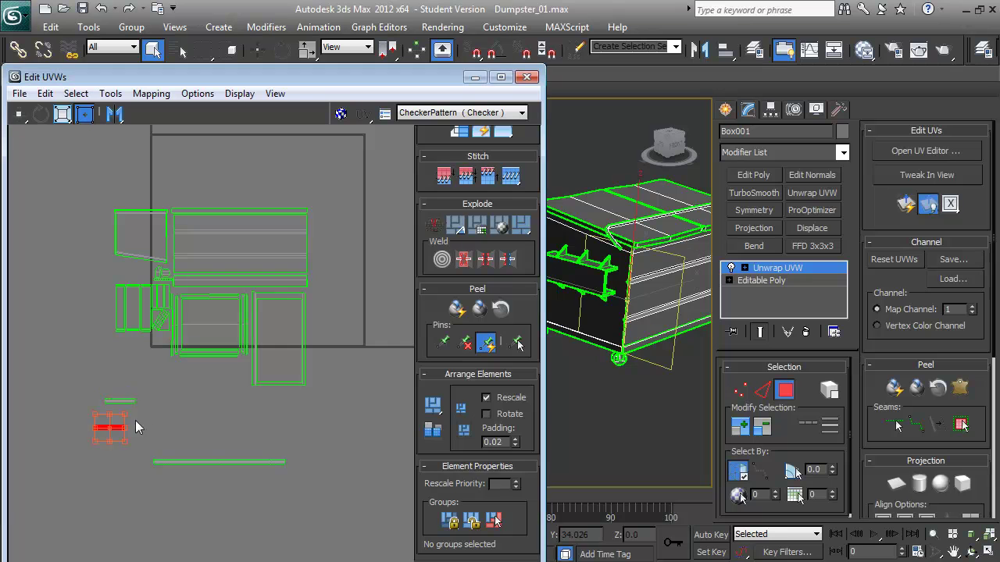
scroll(174, 335, up, 4)
scroll(284, 364, down, 2)
click(284, 363)
scroll(284, 363, down, 2)
click(164, 337)
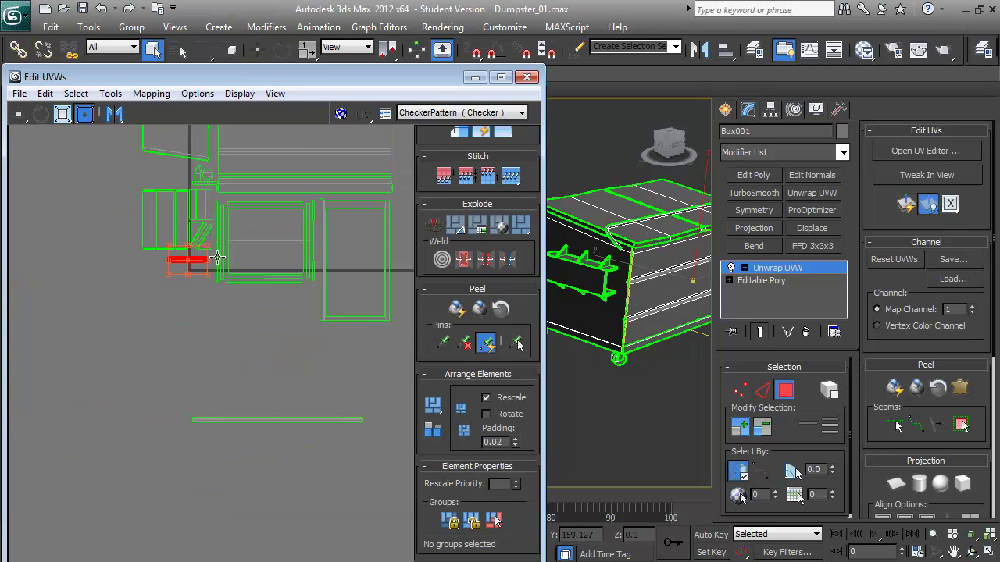
Move the lid bar strip clear below the tile and set the bracket, caster wheel and short strip shells aside to its left.
scroll(229, 255, down, 2)
click(211, 364)
drag(210, 364, 221, 331)
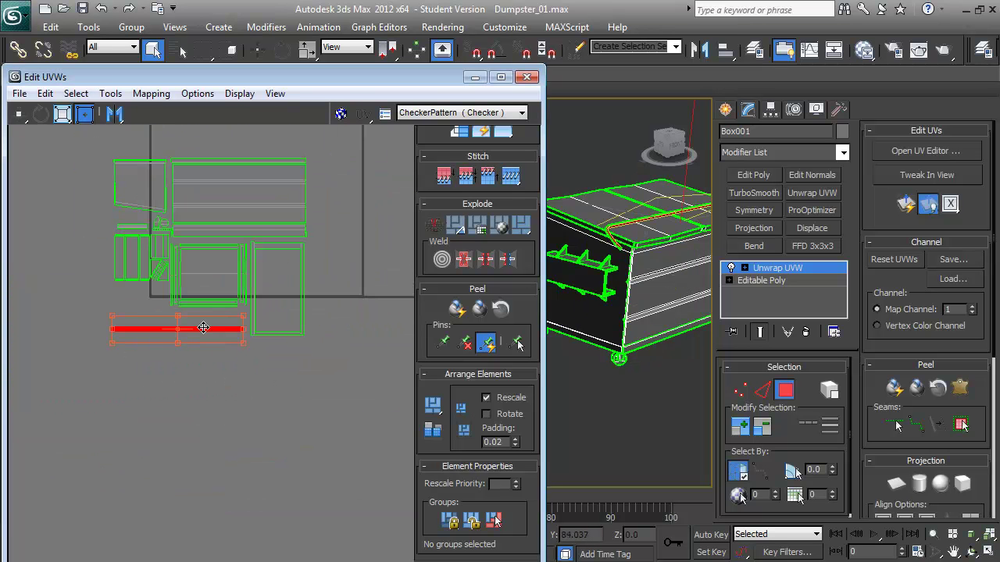
scroll(149, 331, up, 1)
click(149, 331)
click(100, 323)
click(182, 253)
drag(182, 253, 64, 280)
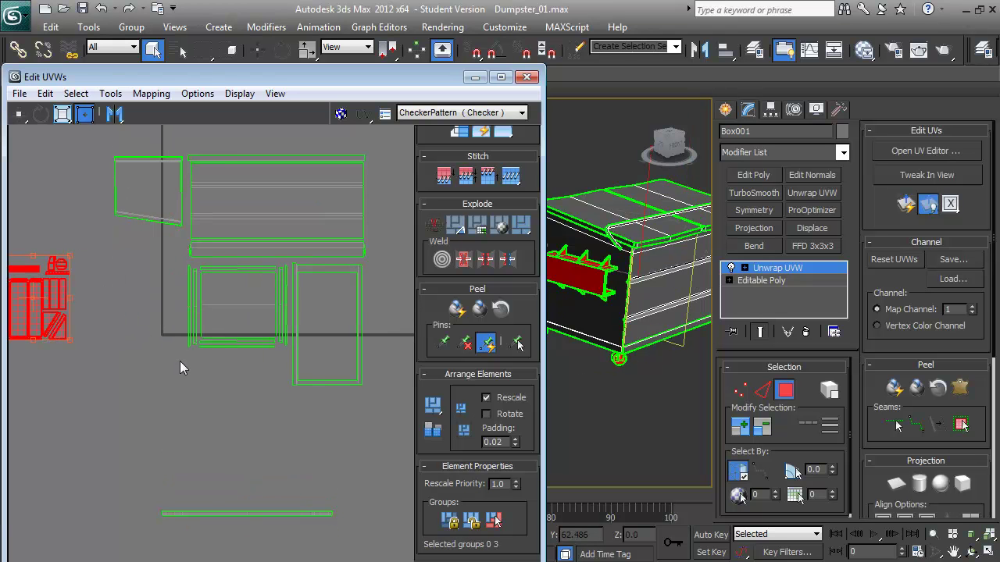
Place the rectangular panel shell under the sloped side panel and the bracket, wheel and short strip shells beside the lid shells.
click(381, 389)
scroll(112, 275, down, 1)
click(101, 313)
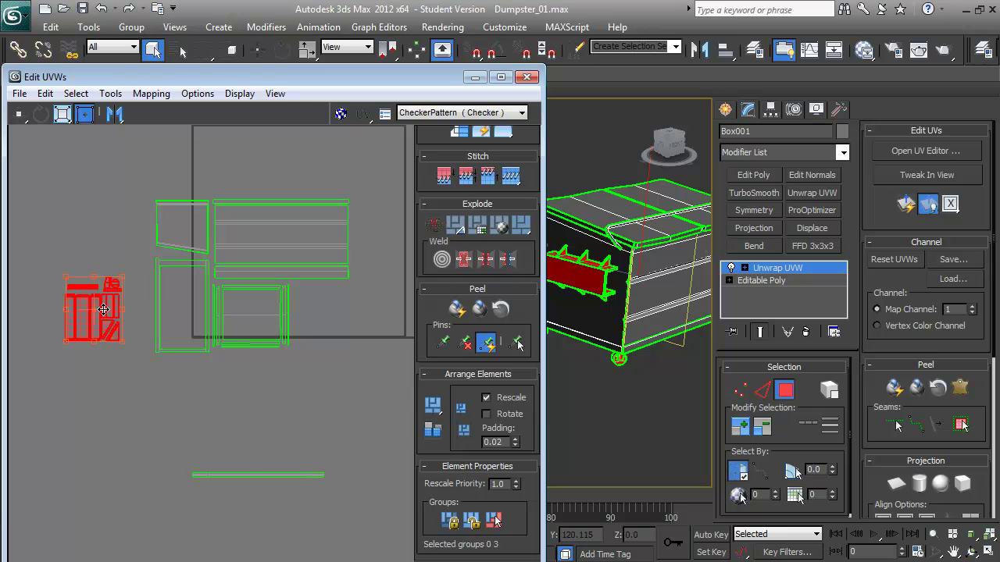
drag(102, 312, 329, 315)
Move the lid bar strip beneath the other shells and scale the whole layout to fit inside the texture tile.
click(254, 411)
click(258, 471)
drag(258, 472, 224, 363)
scroll(106, 266, up, 1)
key(ctrl+a)
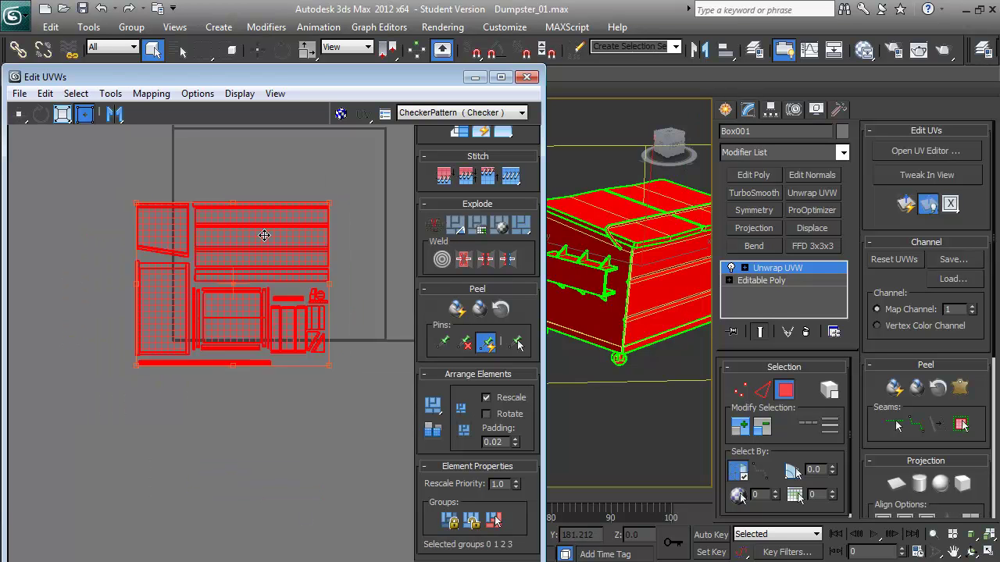
click(178, 390)
scroll(178, 390, up, 1)
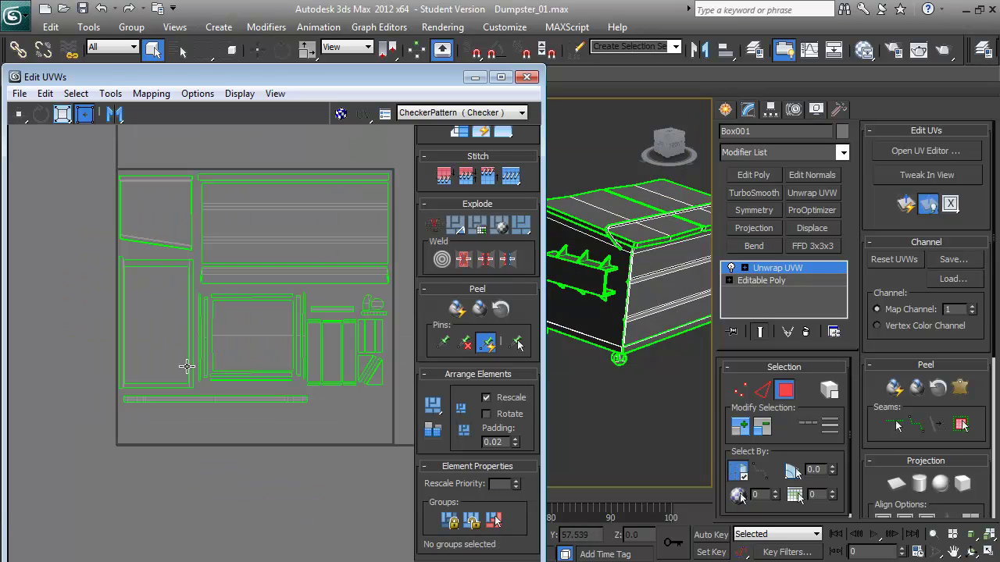
scroll(121, 265, up, 1)
scroll(110, 264, down, 1)
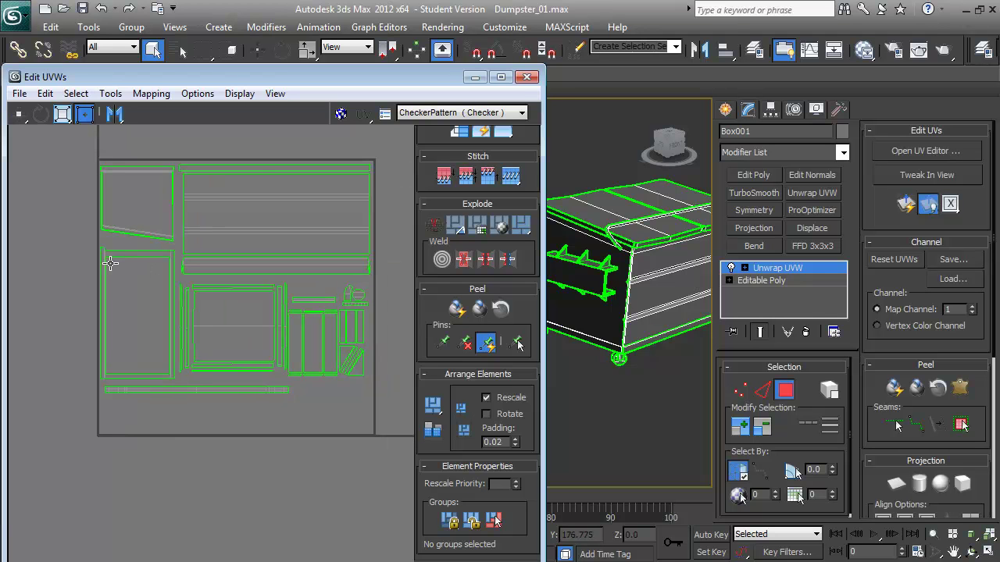
Display the CheckerPattern map on the dumpster and turn the view to its bracket side.
click(461, 113)
click(461, 124)
click(668, 144)
click(684, 260)
Rotate and enlarge the bracket shells beside the lid shells, with the caster wheel and short strip shells moved below the tile.
click(386, 385)
click(312, 336)
scroll(329, 344, up, 1)
click(88, 527)
click(253, 294)
scroll(207, 281, down, 3)
Mirror the sloped side panel shell, enlarge it and fit it into the upper-left area of the texture tile.
middle_drag(351, 271, 229, 322)
drag(159, 238, 161, 235)
middle_drag(160, 234, 122, 183)
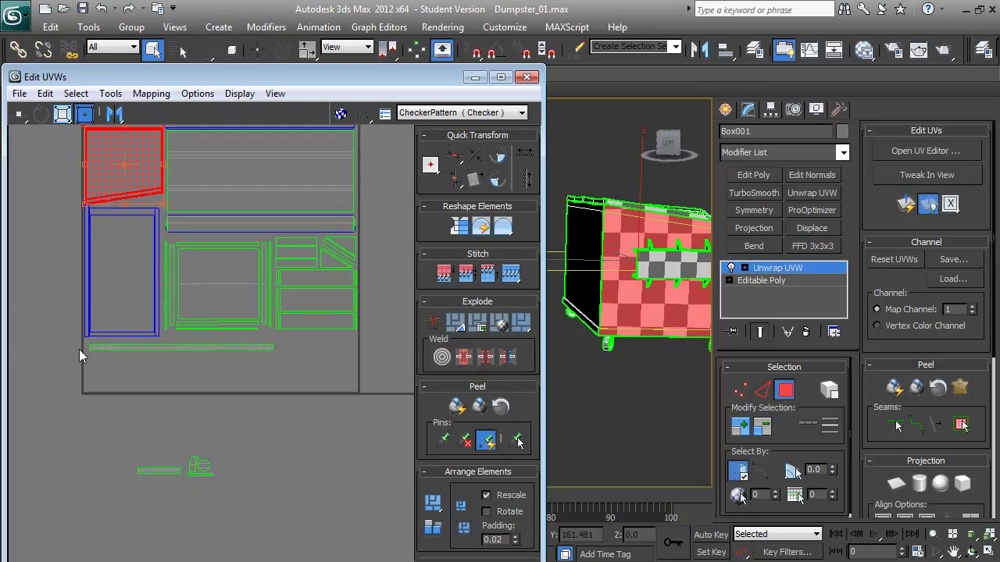
drag(71, 368, 141, 178)
scroll(113, 172, up, 3)
click(157, 217)
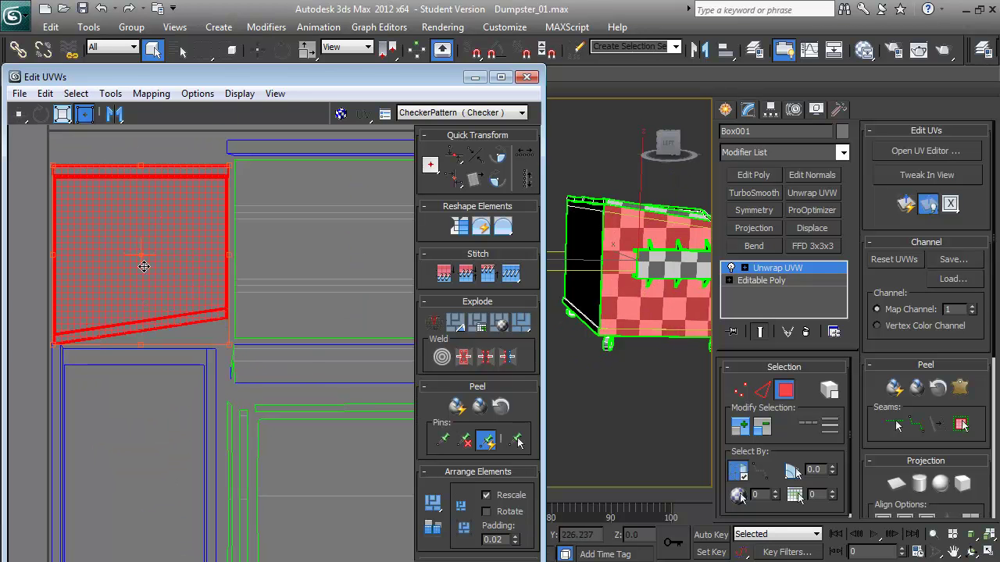
scroll(61, 356, down, 2)
click(147, 211)
Fit the rectangular panel shell closely beneath the sloped side panel along the tile's left edge.
click(76, 266)
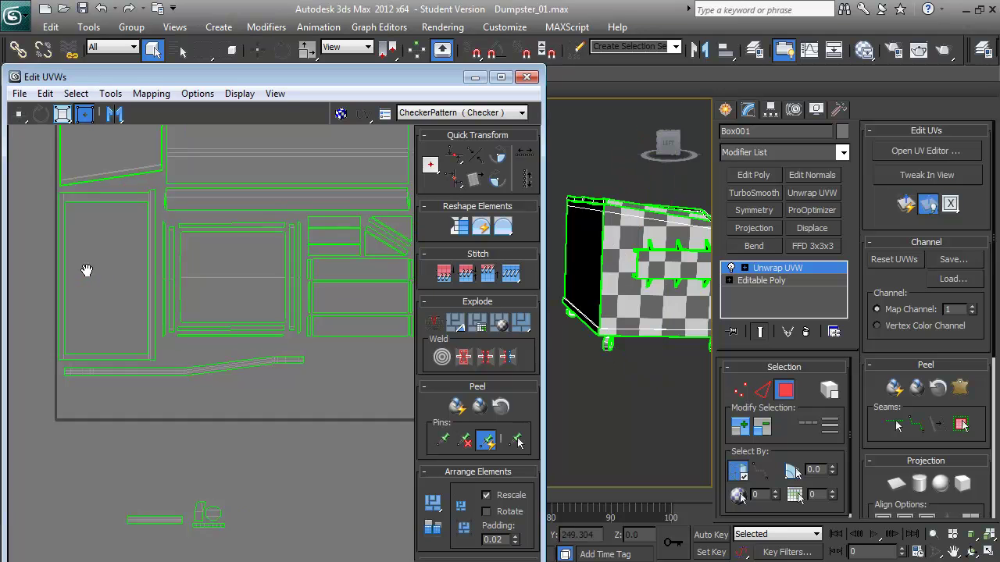
scroll(223, 326, up, 2)
scroll(306, 309, down, 2)
click(306, 305)
scroll(306, 304, up, 1)
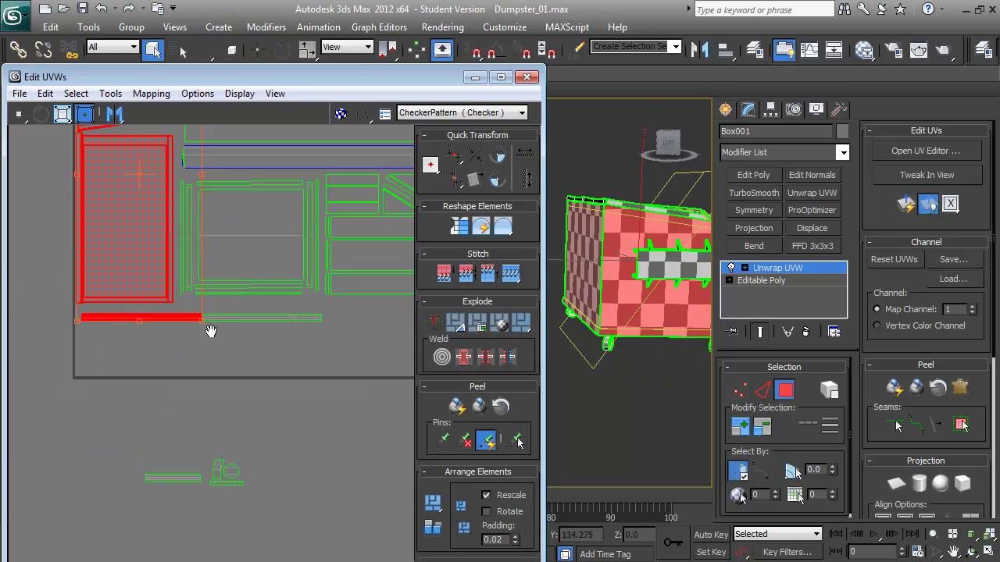
scroll(169, 296, up, 4)
scroll(64, 284, down, 2)
scroll(74, 312, up, 1)
scroll(85, 273, up, 1)
drag(55, 153, 75, 177)
click(74, 179)
scroll(185, 328, down, 1)
click(185, 329)
middle_drag(87, 214, 86, 226)
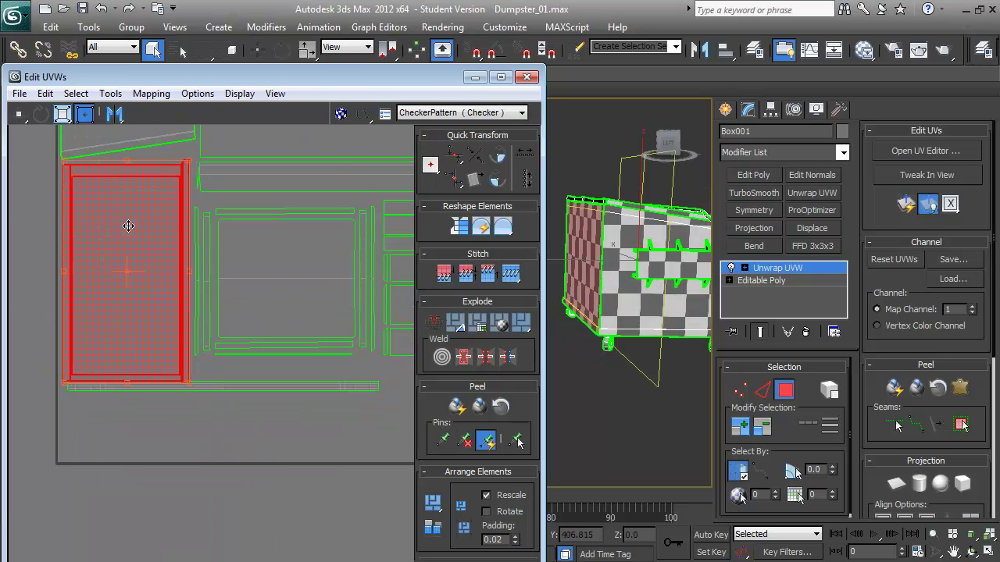
Move the lid bar strip under the lid and bracket shells, and the short strip and caster wheel shells under the rectangular panel.
middle_drag(315, 408, 305, 355)
click(305, 355)
drag(272, 77, 268, 35)
scroll(228, 343, up, 3)
scroll(165, 389, down, 1)
middle_drag(165, 390, 250, 382)
scroll(250, 389, down, 2)
click(223, 415)
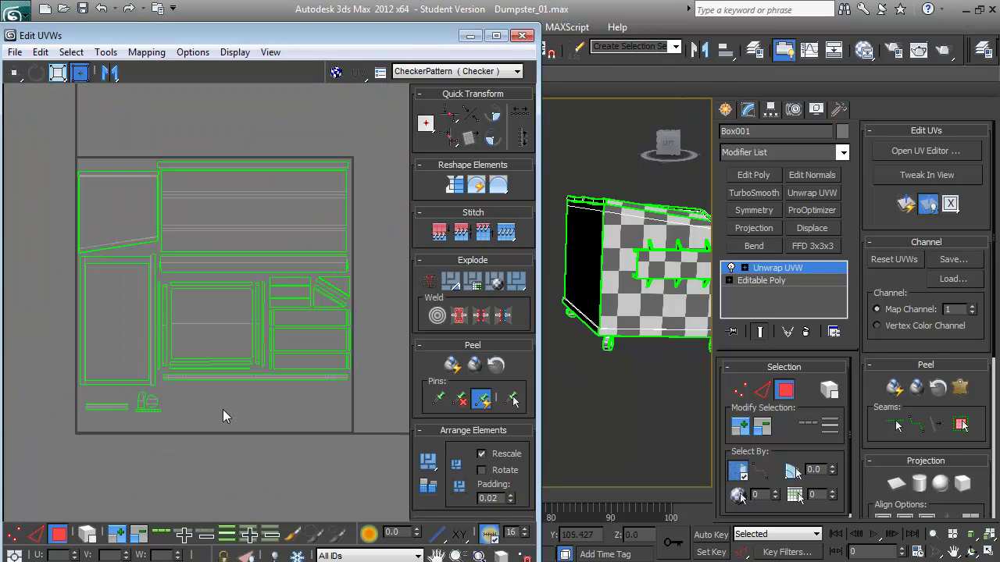
Check the packed layout and select the rectangular panel shell's inner face to locate it on the dumpster.
scroll(223, 414, up, 3)
scroll(320, 417, up, 1)
scroll(319, 417, down, 4)
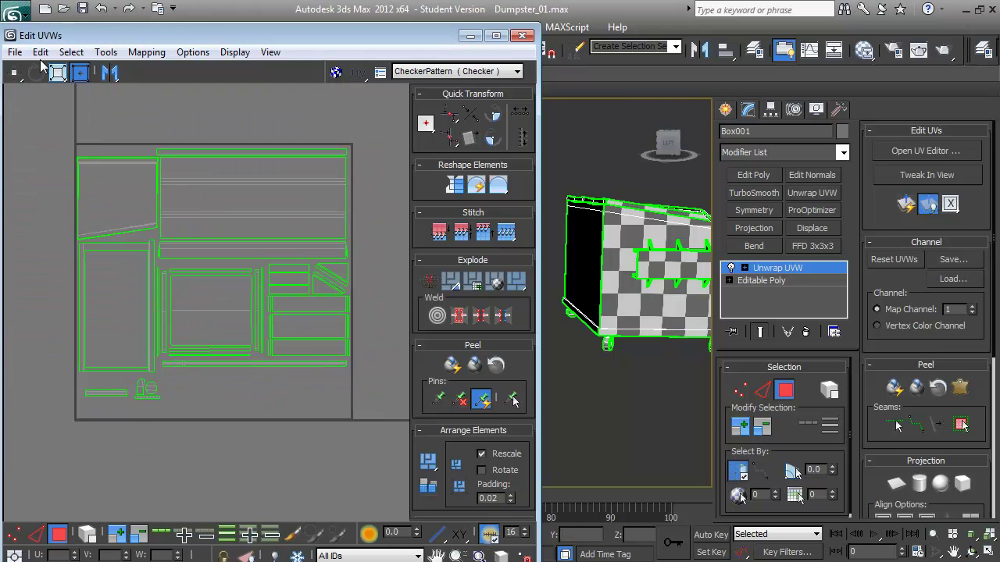
click(137, 324)
scroll(156, 324, up, 2)
scroll(117, 313, down, 2)
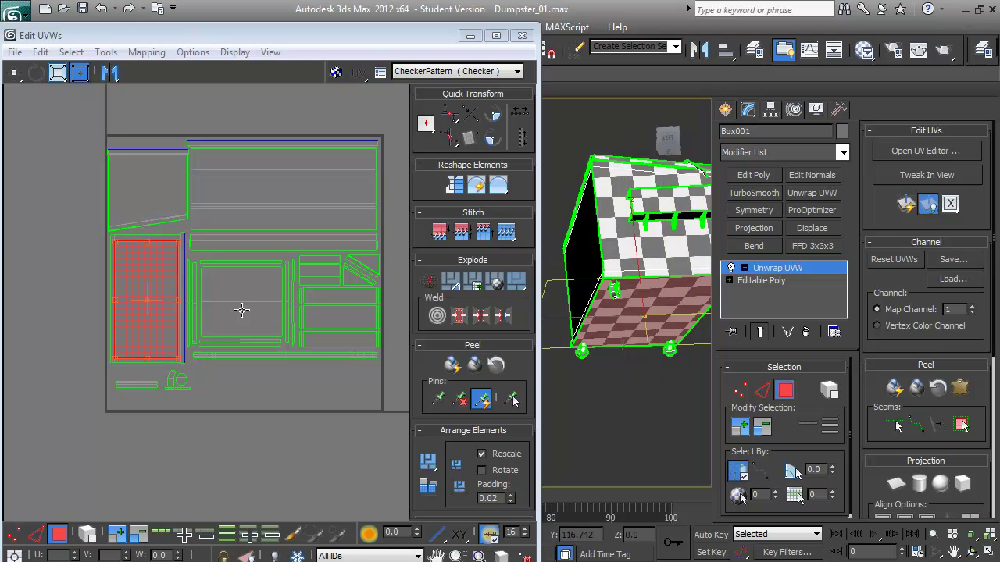
Place the dumpster's rectangular bottom face shell sideways in the lower-right corner of the texture tile.
drag(144, 301, 212, 297)
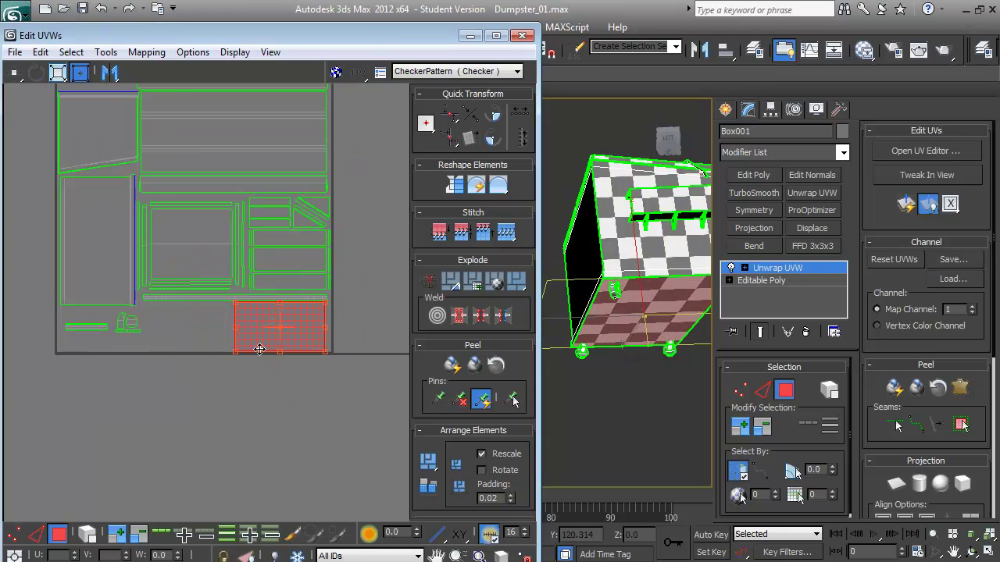
scroll(258, 366, up, 3)
scroll(72, 336, up, 2)
scroll(72, 337, up, 2)
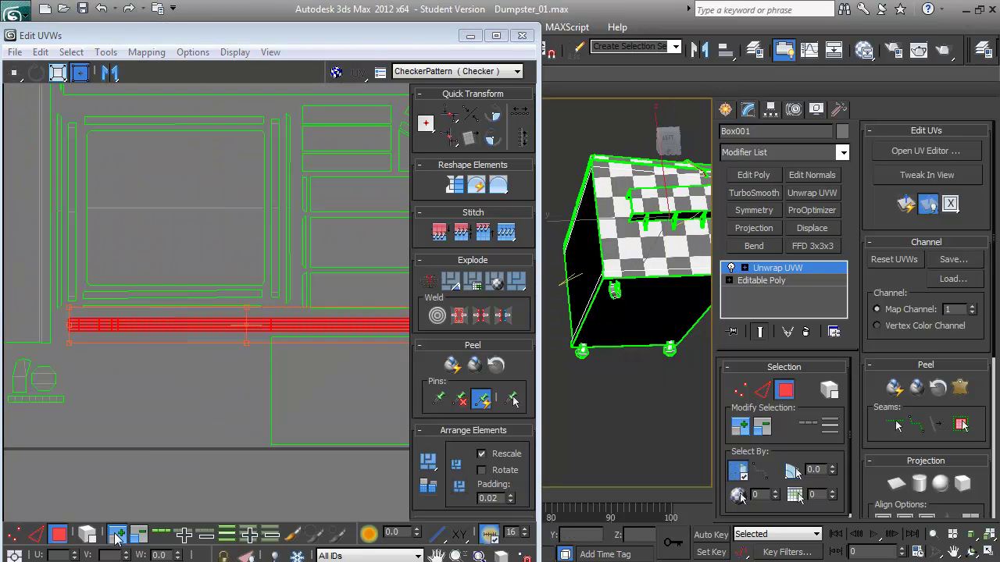
Inspect the lower part of the UV layout and view the dumpster's front and side to judge the remaining packing.
scroll(156, 352, down, 2)
scroll(196, 390, up, 2)
middle_drag(195, 391, 224, 432)
scroll(196, 397, up, 1)
scroll(183, 352, down, 3)
alt+middle_drag(617, 367, 549, 389)
alt+middle_drag(602, 341, 594, 367)
middle_drag(346, 360, 321, 365)
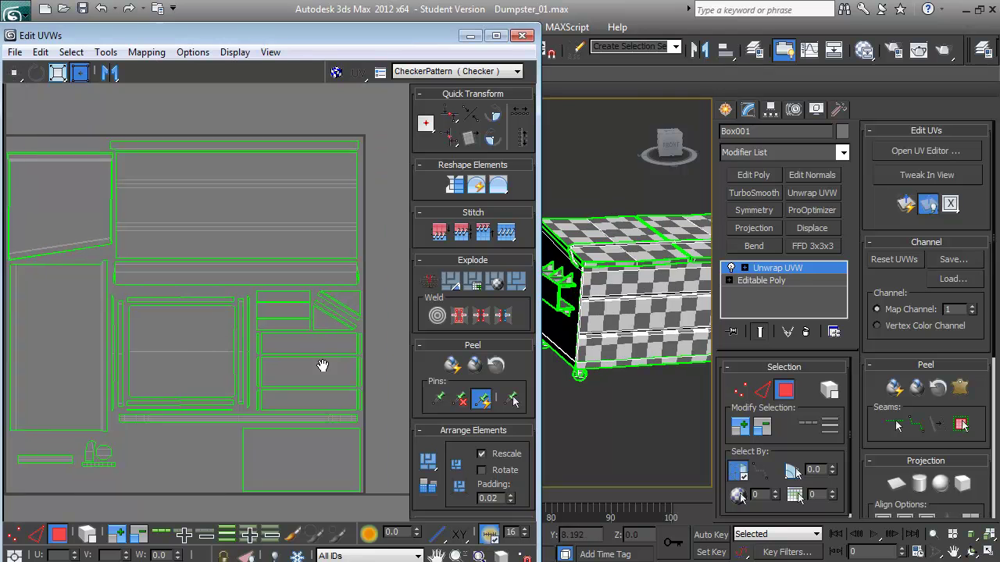
Move the small bracket shells to the free area at the tile's bottom, and turn the three-section panel shell 90 degrees and enlarge it.
drag(248, 296, 122, 435)
click(359, 346)
click(433, 142)
drag(323, 344, 310, 314)
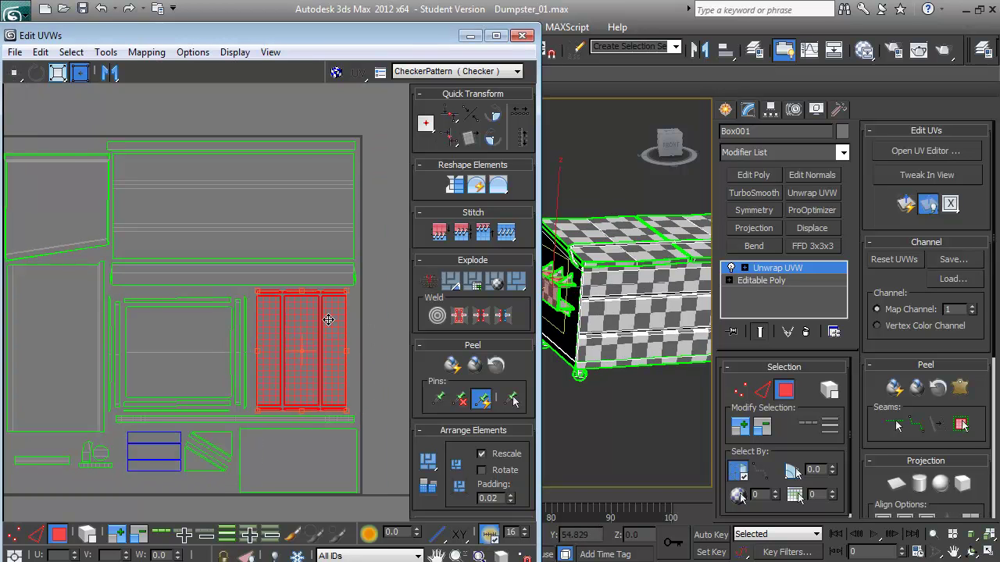
Move the long thin strip shell down to the tile's bottom edge, beside the bottom face shell.
middle_drag(334, 320, 381, 278)
click(236, 378)
drag(264, 375, 295, 427)
Swap the two panel shells, placing the three-section panel in the tile's upper-left corner and the sloped side panel beside the framed square shell.
drag(290, 258, 389, 382)
scroll(285, 324, down, 2)
drag(285, 324, 13, 229)
middle_drag(13, 229, 51, 251)
click(156, 250)
drag(156, 250, 350, 357)
drag(101, 246, 182, 227)
Flip the sloped side panel shell so its slanted edge faces up, and fit it above the bottom face shell.
scroll(182, 227, up, 3)
scroll(196, 279, down, 1)
click(277, 350)
middle_drag(349, 360, 361, 348)
click(300, 289)
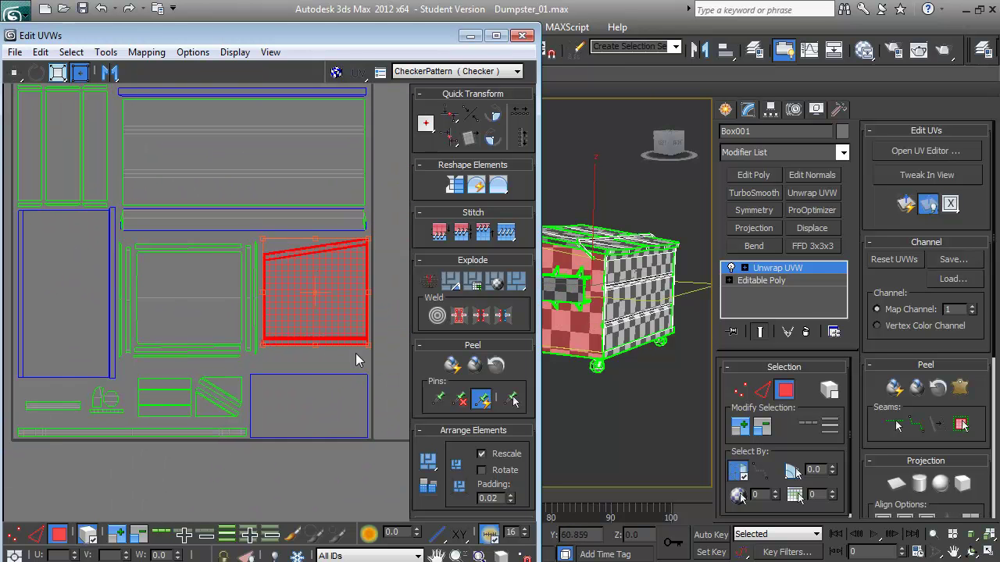
middle_drag(341, 287, 371, 286)
scroll(207, 282, down, 2)
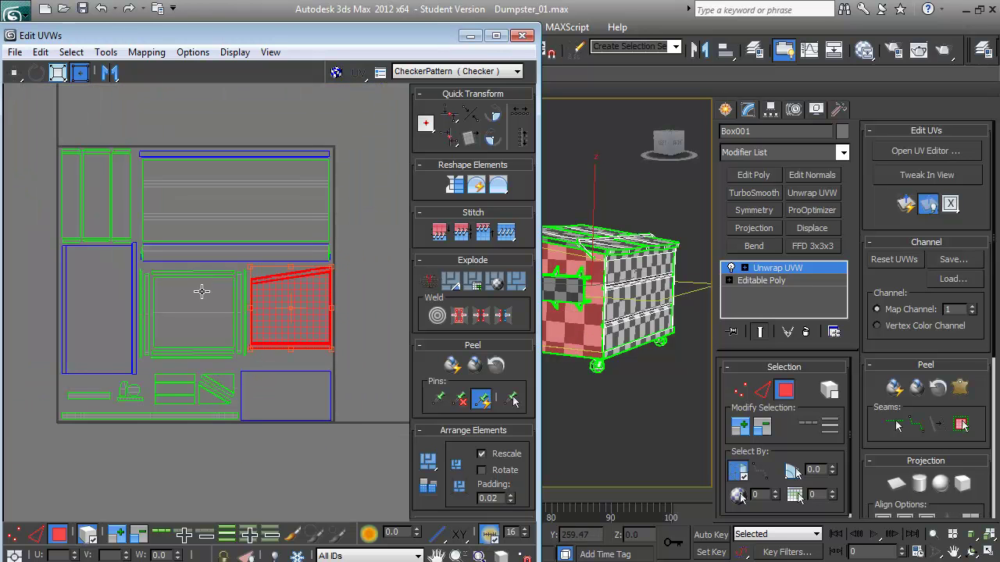
Move the tall rectangular panel shell down along the tile's left edge until it sits just above the long strip.
click(92, 353)
drag(240, 376, 242, 456)
drag(136, 265, 136, 307)
drag(215, 472, 234, 480)
scroll(234, 266, up, 3)
drag(191, 253, 191, 226)
scroll(202, 323, down, 2)
Fit the bracket shells between the three-section and rectangular panels, and shift the short strip and caster wheel shells under the framed square shell.
click(202, 323)
drag(96, 397, 238, 339)
middle_drag(362, 516, 347, 485)
drag(171, 474, 171, 353)
drag(200, 450, 298, 331)
middle_drag(297, 331, 200, 334)
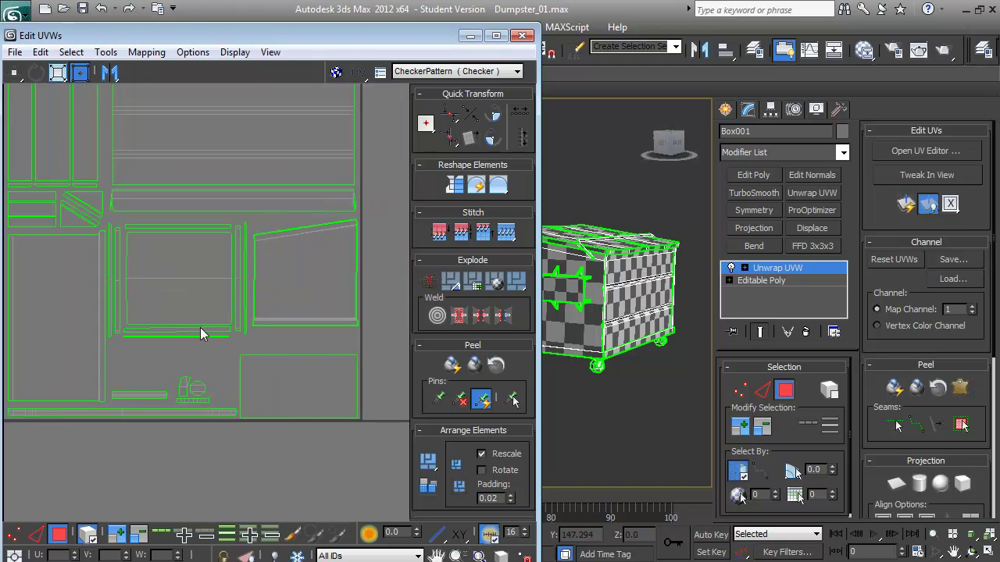
Rotate the framed square shell group 90 degrees and center it above the short strip and caster wheel shells.
scroll(226, 391, up, 2)
middle_drag(226, 391, 208, 352)
scroll(260, 388, up, 1)
scroll(258, 381, down, 1)
click(143, 306)
drag(243, 392, 238, 430)
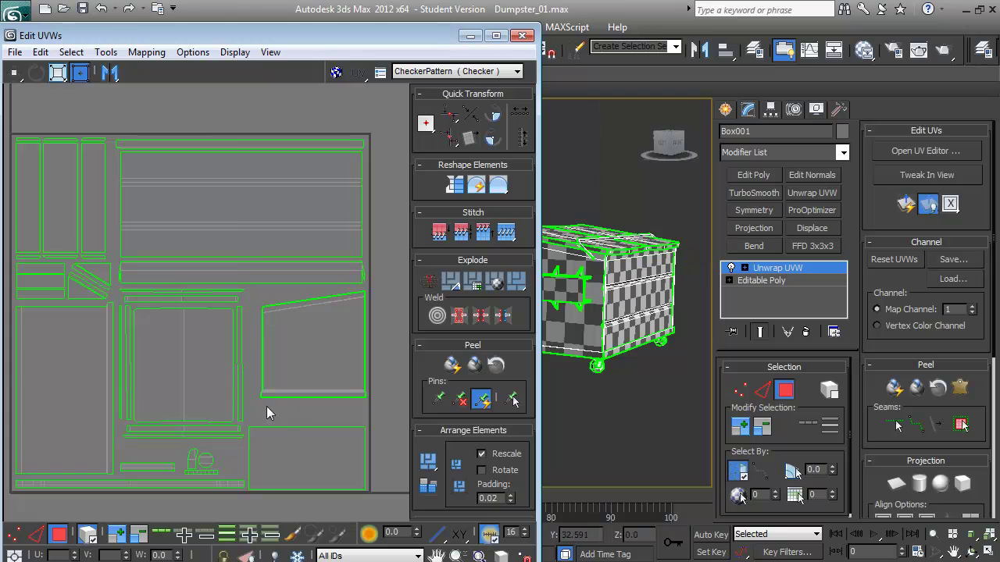
Enlarge the sloped side panel shell to fill the space above the bottom face shell.
click(351, 325)
drag(261, 398, 257, 414)
click(350, 328)
scroll(279, 395, down, 1)
scroll(212, 395, down, 1)
Render the UV template with a white fill color, fill mode None and seam edges turned off, and view it enlarged.
click(40, 51)
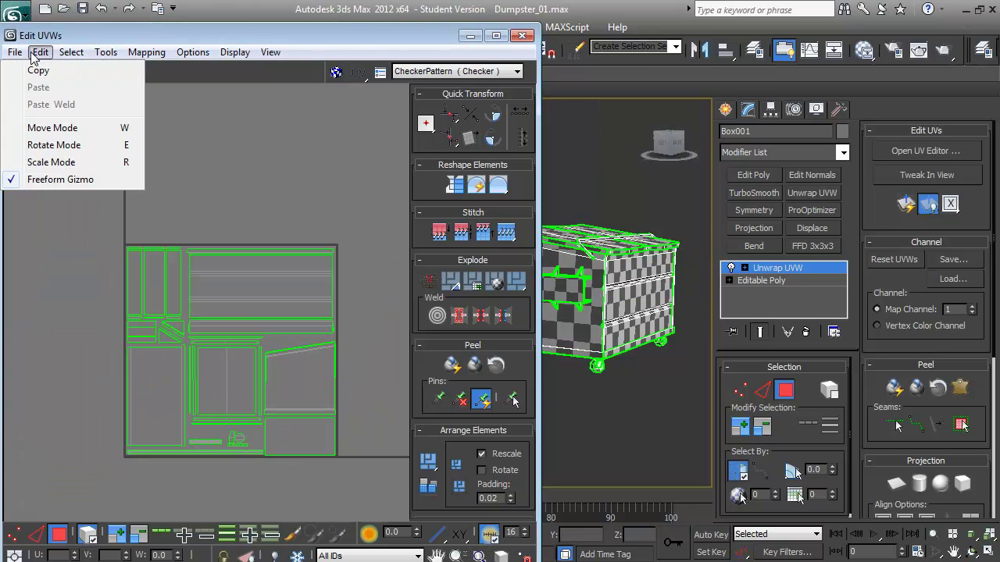
click(88, 278)
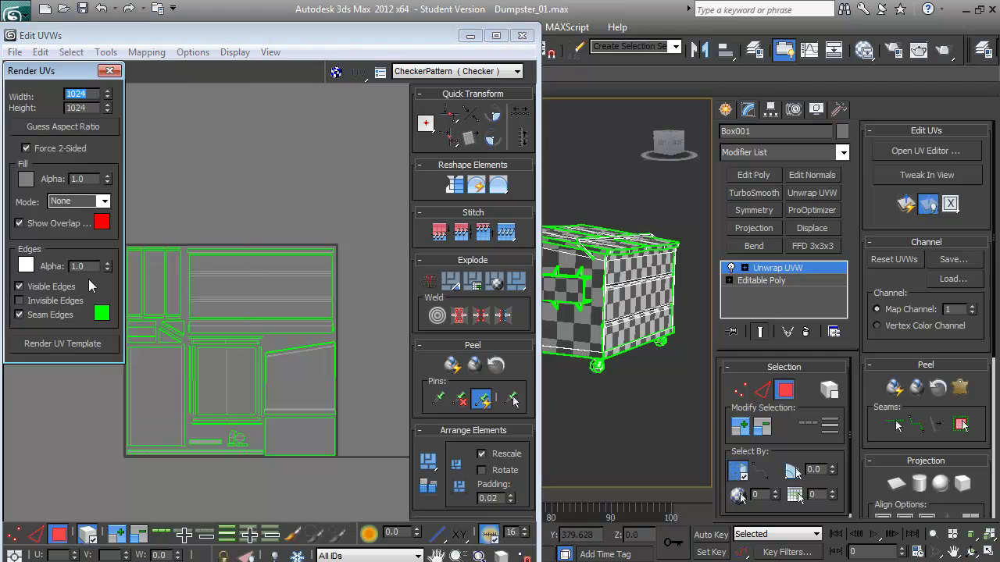
click(25, 179)
click(618, 227)
click(103, 201)
click(62, 344)
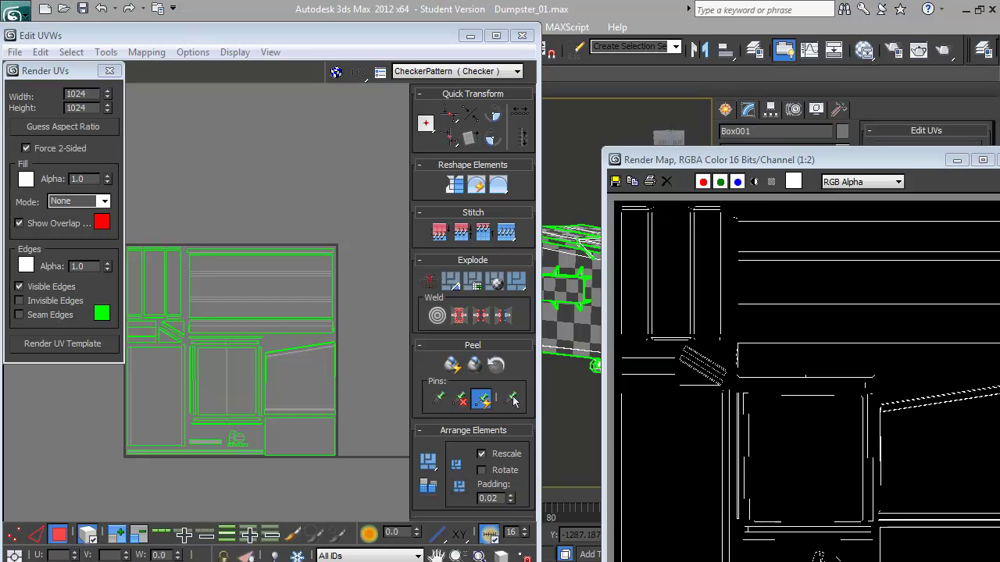
key(alt+Tab)
key(alt+Tab)
click(835, 115)
click(986, 8)
Switch to Photoshop, create a new document with the default settings, and return to 3ds Max.
key(alt+Tab)
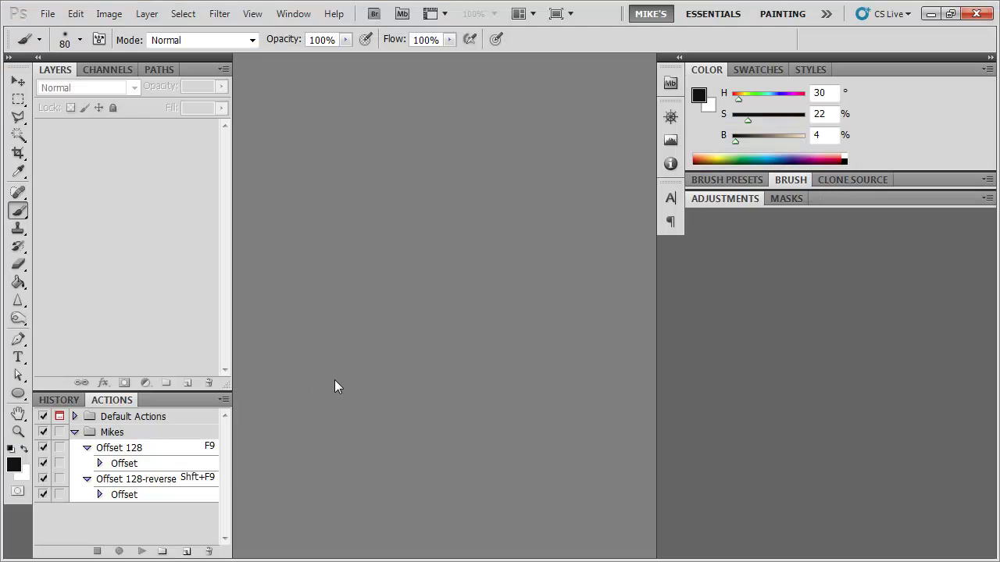
key(ctrl+n)
key(Return)
key(alt+Tab)
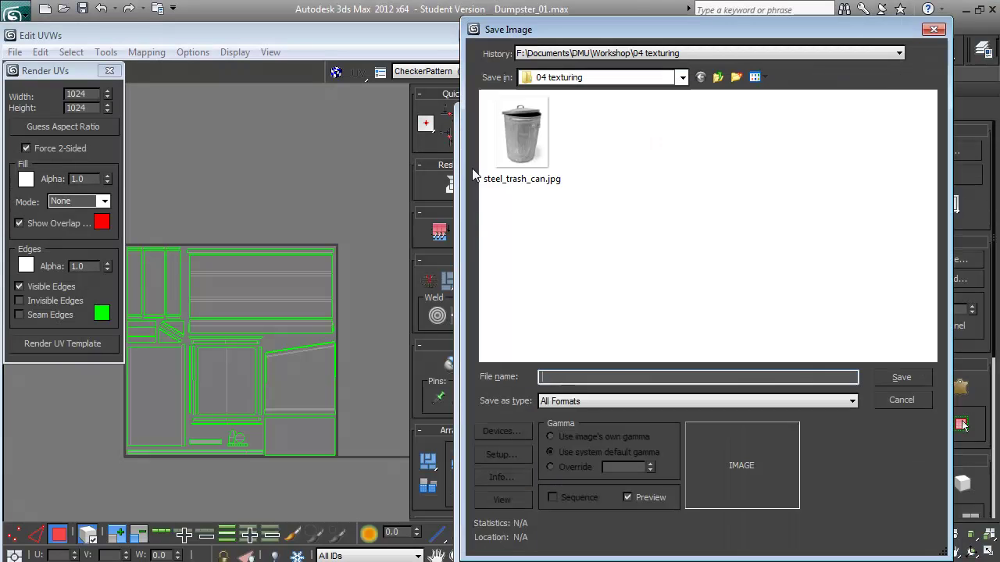
Save the rendered wireframe template as the PNG image dumpster_UVs and close the render window.
text(dumpster_UVs)
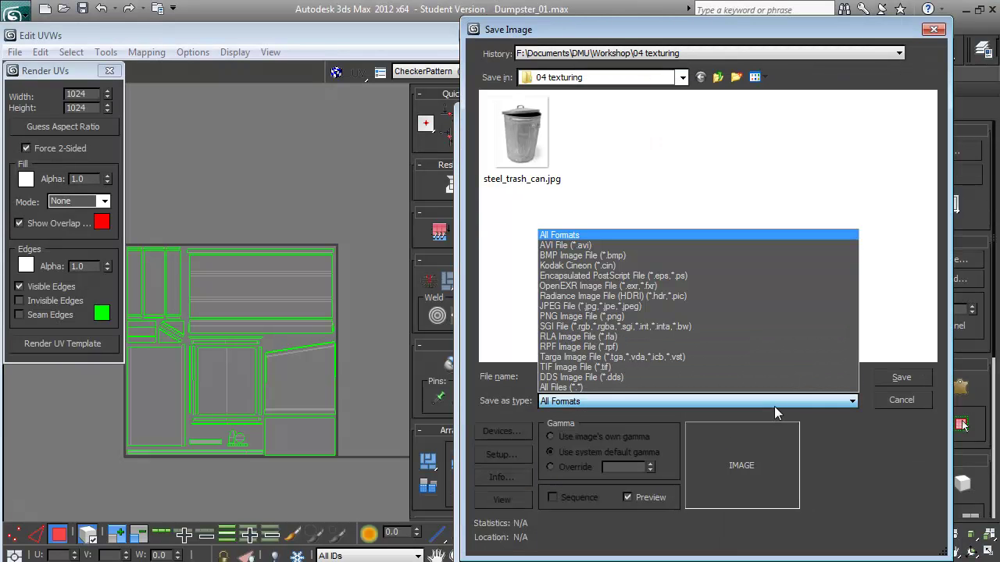
click(756, 316)
click(899, 377)
click(564, 190)
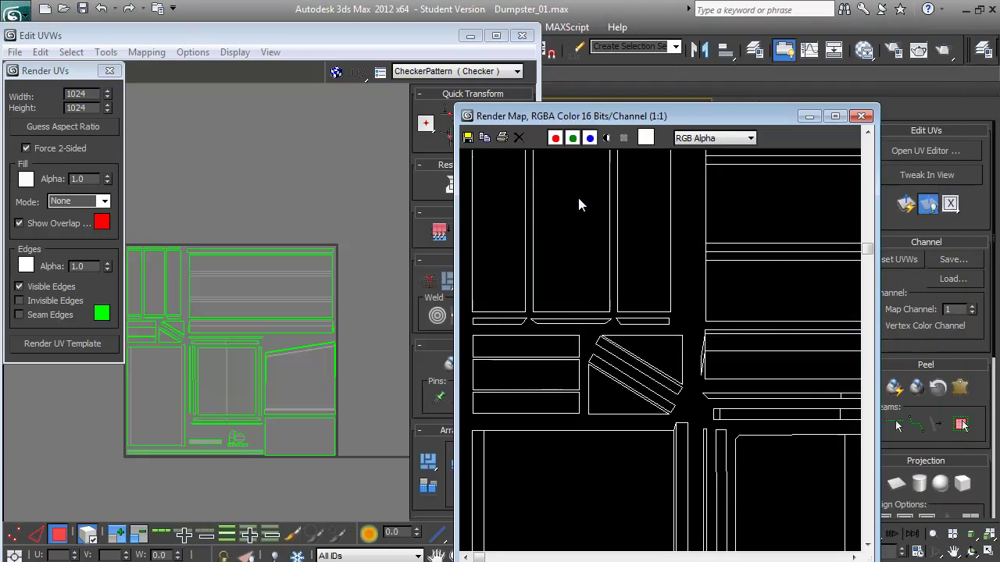
click(860, 116)
Render the UV template again with the fill mode set to Solid and the overlap display turned off.
click(101, 201)
click(63, 224)
click(62, 344)
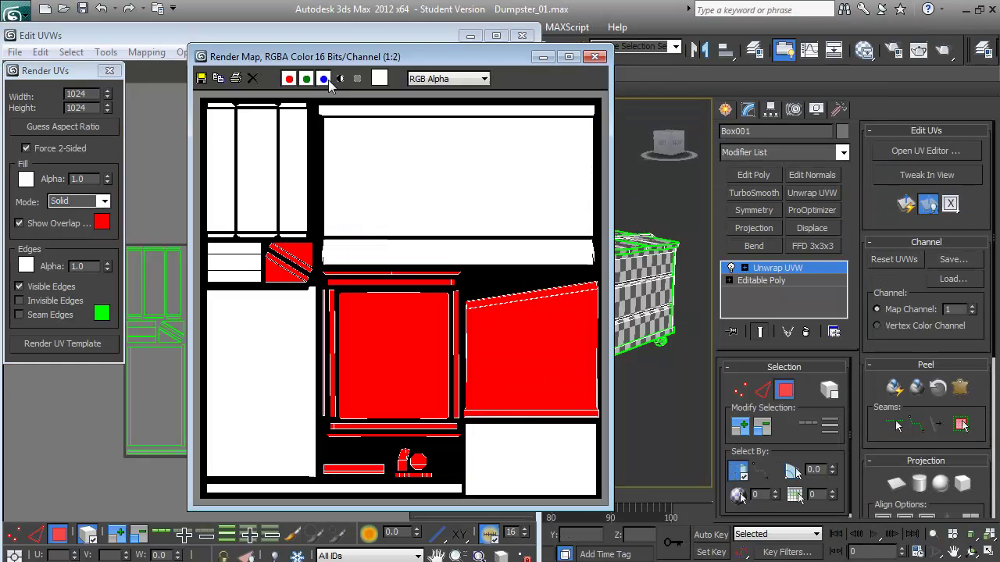
click(595, 57)
click(44, 223)
click(63, 343)
Save the solid-filled template as a separate image, appending _solid to the UV template's file name.
click(854, 228)
click(627, 377)
text(_solid)
key(Return)
click(611, 190)
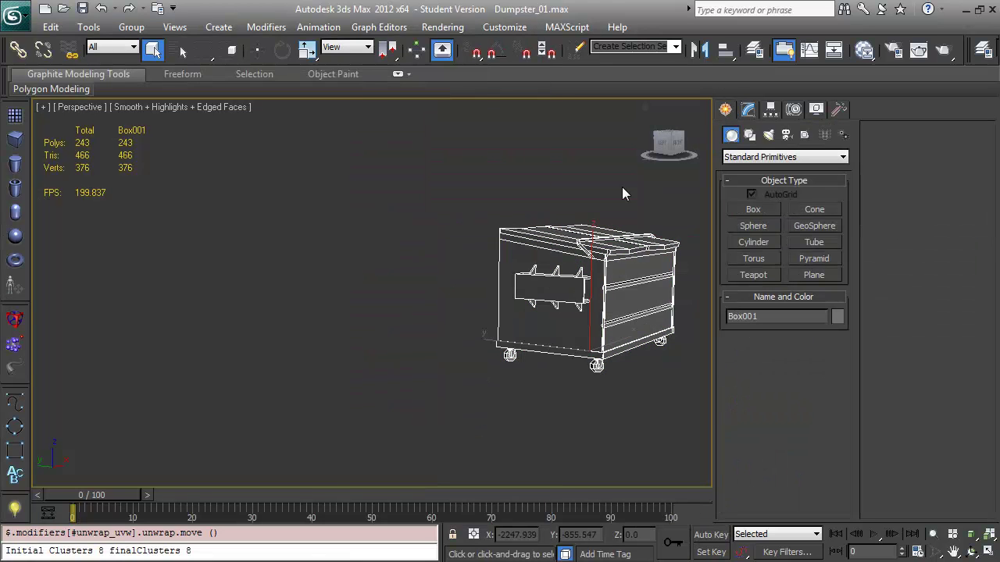
Frame the finished dumpster in the perspective view and save the Dumpster_01.max scene.
alt+middle_drag(622, 194, 526, 203)
key(z)
key(ctrl+s)
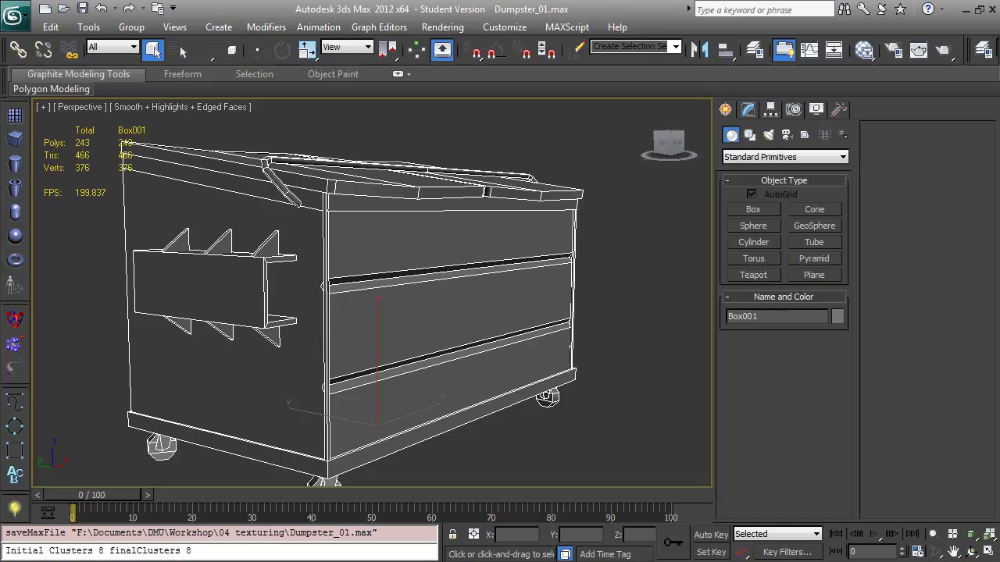